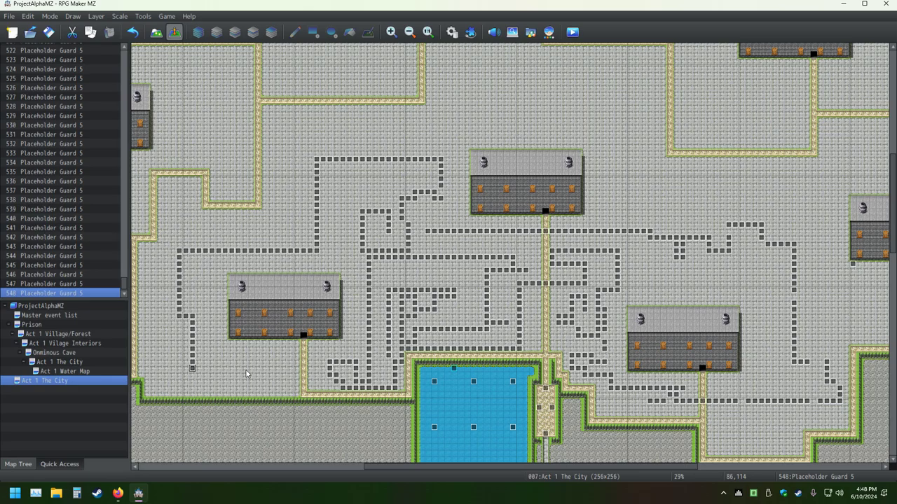
Step: Save the game and launch a playtest of the city map
left_click(573, 32)
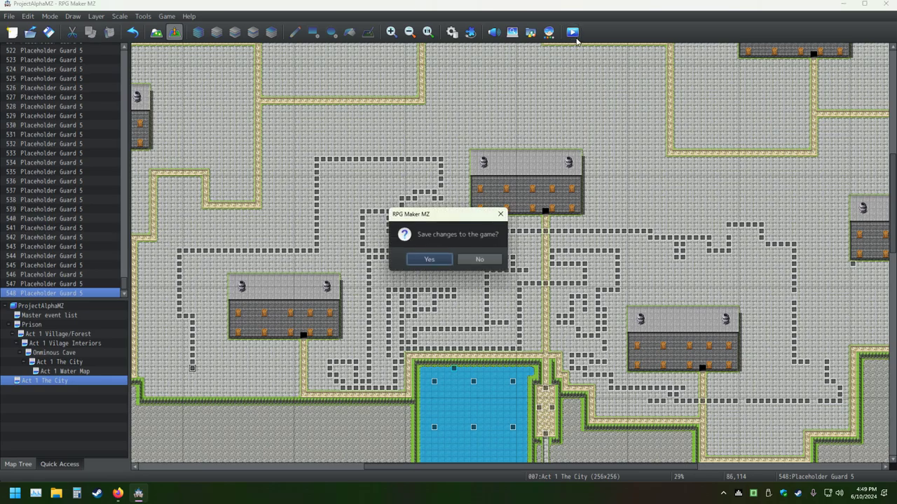
left_click(429, 260)
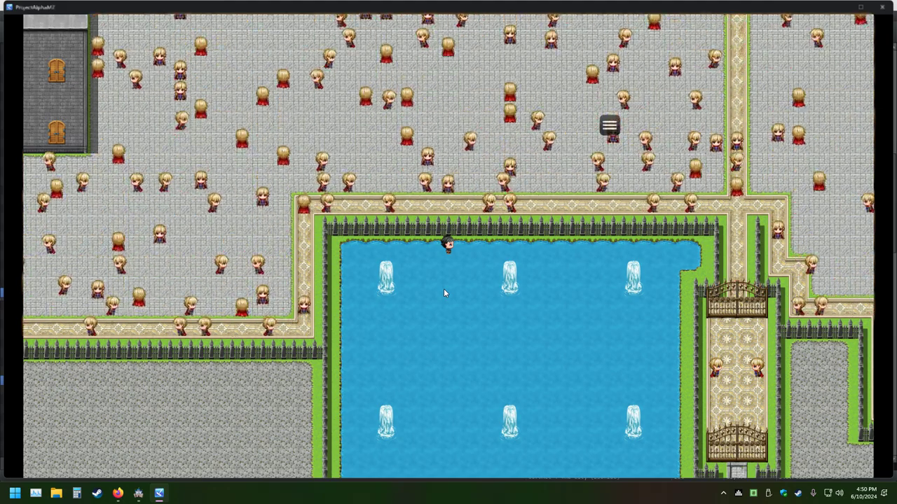
Step: Close the playtest and select the 032 Placeholder Guard 5 event on the map
key("alt+F4")
scroll(67, 213, "up", 2)
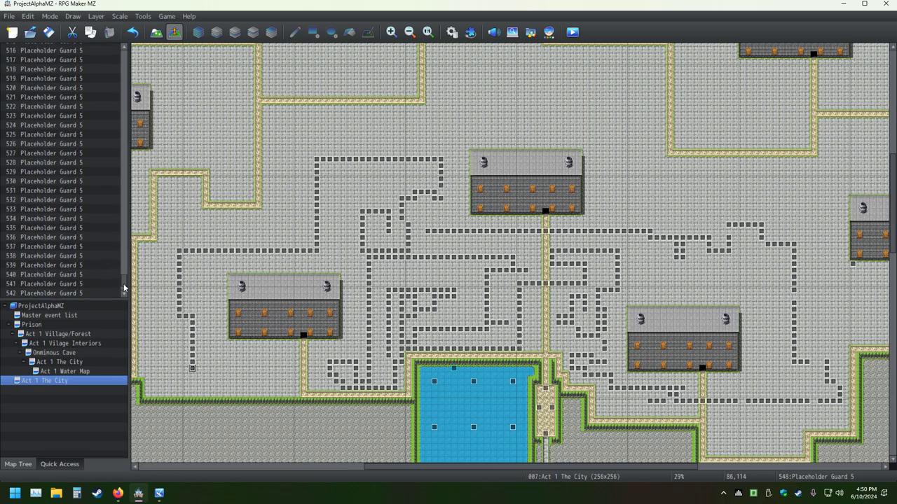
left_click_drag(124, 287, 112, 62)
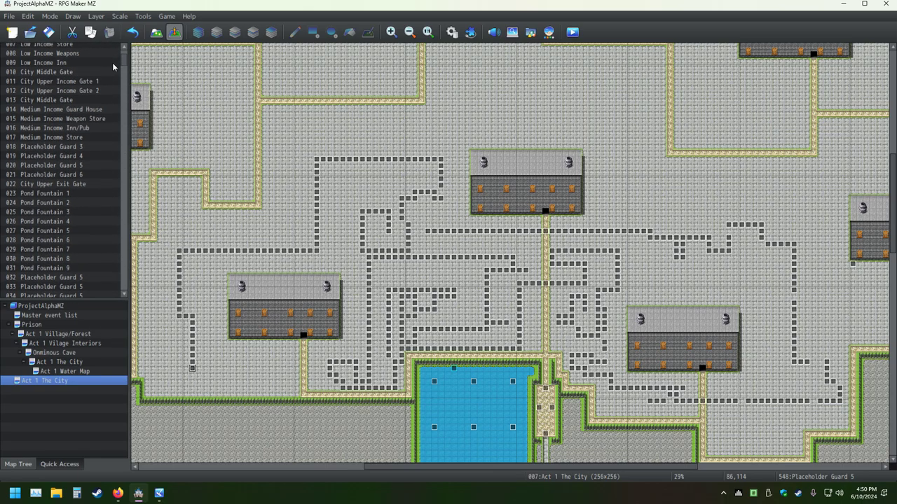
scroll(74, 210, "down", 1)
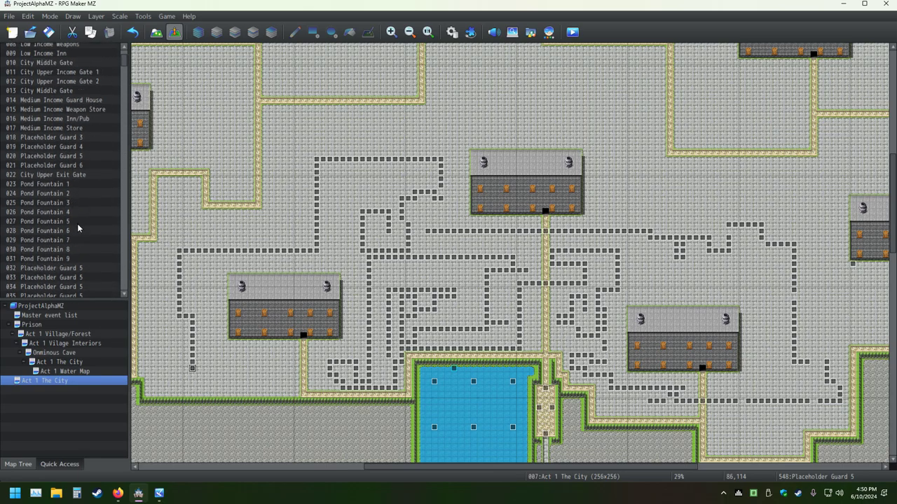
left_click(55, 269)
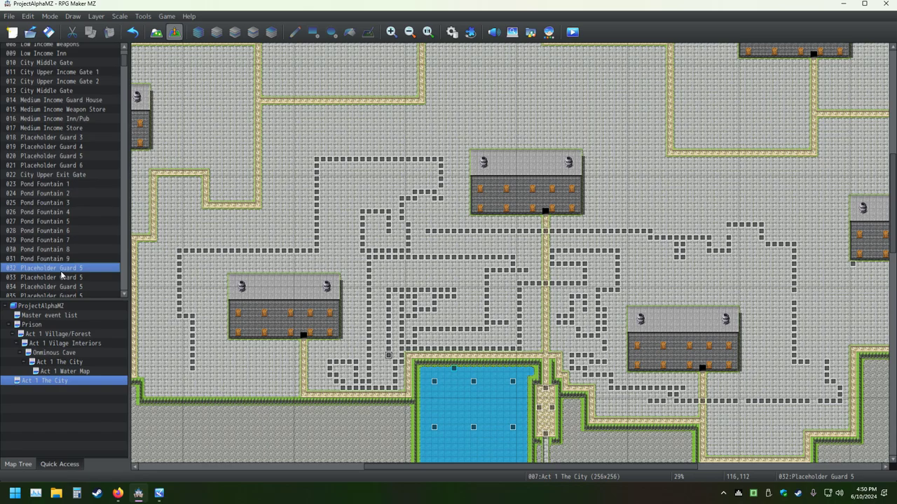
Step: Close the leftover rmmz-game window from the taskbar
left_click_drag(125, 63, 123, 286)
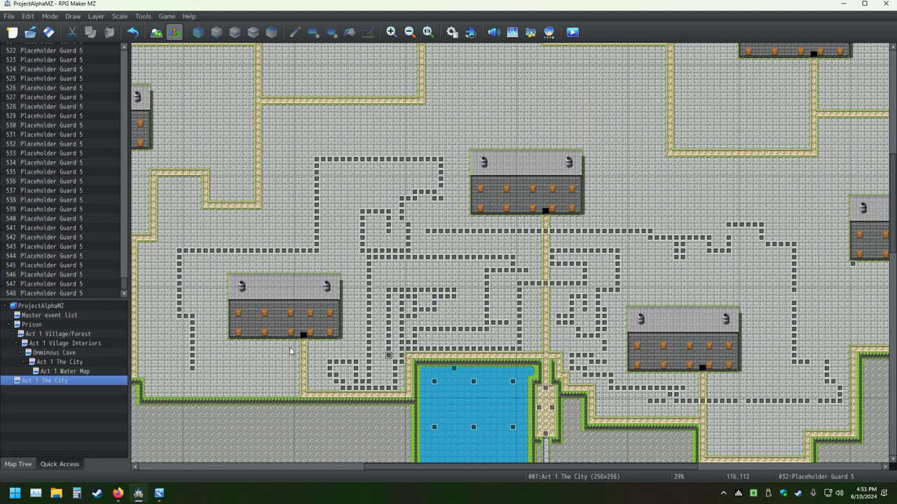
right_click(159, 493)
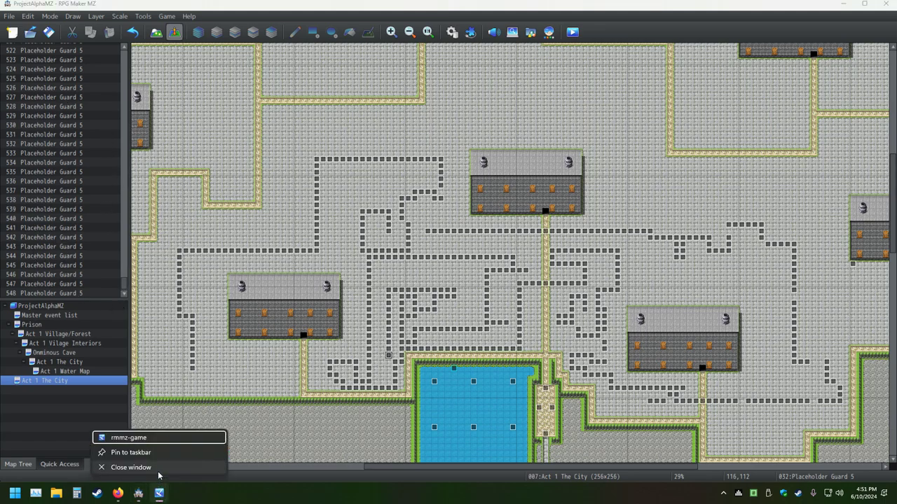
left_click(129, 473)
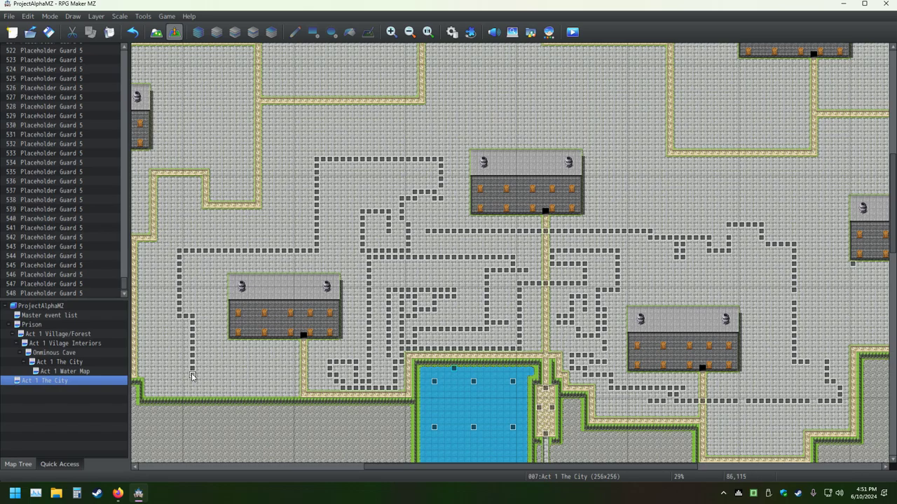
Step: Paste a run of Placeholder Guard 5 events eastward along the path
key("ctrl+v")
key("Right")
key("ctrl+v")
key("Right")
key("ctrl+v")
key("Right")
key("ctrl+v")
key("Right")
key("ctrl+v")
key("Right")
key("ctrl+v")
key("Right")
key("ctrl+v")
key("Right")
key("ctrl+v")
key("Right")
key("ctrl+v")
key("Right")
key("ctrl+v")
key("Right")
key("ctrl+v")
key("Right")
key("ctrl+v")
key("Right")
key("ctrl+v")
key("Right")
key("ctrl+v")
key("Right")
key("ctrl+v")
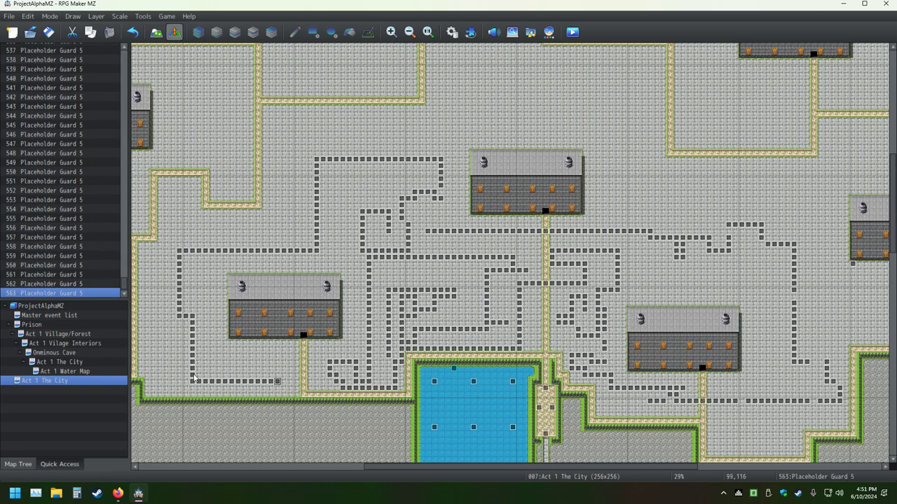
key("Right")
Step: Paste guard events westward along the next row, then up the column
key("ctrl+v")
key("Right")
key("ctrl+v")
key("Right")
key("ctrl+v")
key("Right")
key("ctrl+v")
key("Right")
key("ctrl+v")
key("Right")
key("ctrl+v")
key("Right")
key("ctrl+v")
key("Up")
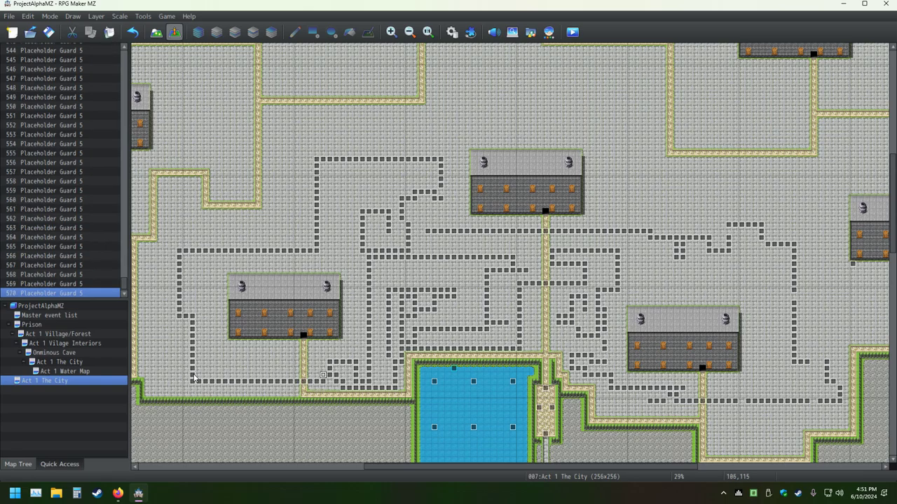
key("Left")
key("ctrl+v")
key("Left")
key("ctrl+v")
key("Left")
key("ctrl+v")
key("Up")
key("ctrl+v")
key("Up")
key("ctrl+v")
key("Left")
key("ctrl+v")
key("Left")
key("ctrl+v")
key("Left")
key("ctrl+v")
key("Left")
key("ctrl+v")
key("Left")
key("ctrl+v")
key("Left")
key("ctrl+v")
key("Left")
key("ctrl+v")
key("Left")
key("ctrl+v")
key("Left")
key("ctrl+v")
key("Left")
key("ctrl+v")
key("Left")
key("ctrl+v")
key("Left")
key("ctrl+v")
key("Left")
key("ctrl+v")
key("Left")
key("ctrl+v")
key("Left")
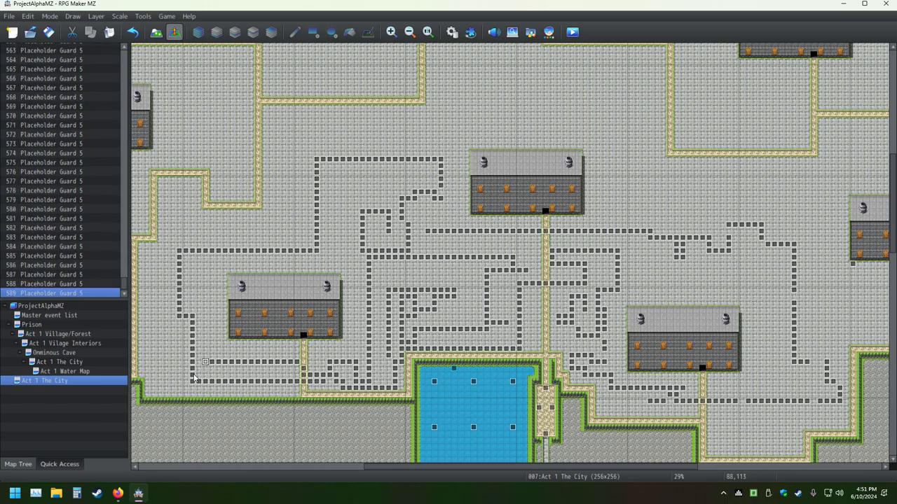
key("ctrl+v")
key("Left")
key("ctrl+v")
key("Up")
key("ctrl+v")
key("Up")
key("ctrl+v")
key("Up")
key("ctrl+v")
key("Up")
key("ctrl+v")
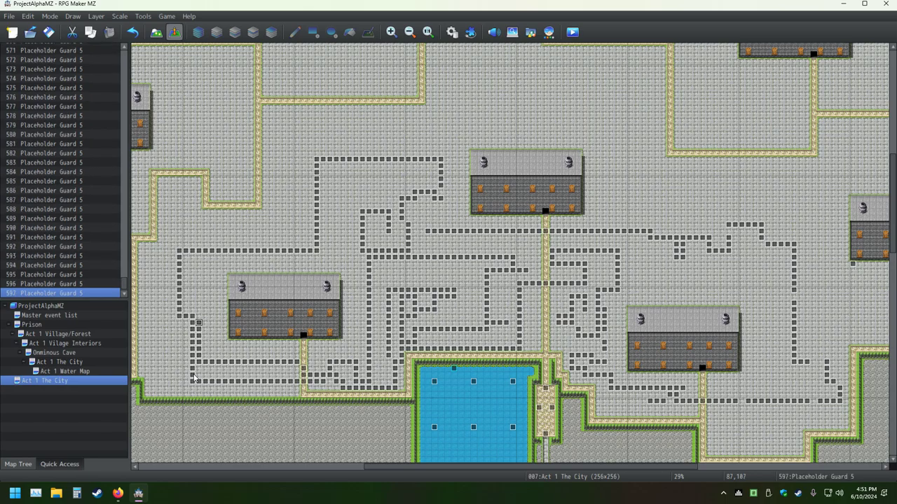
key("ctrl+v")
key("Up")
key("ctrl+v")
key("Up")
key("ctrl+v")
key("Up")
key("ctrl+v")
key("Up")
key("ctrl+v")
key("ctrl+v")
key("Up")
Step: Continue pasting guard events east and up the column toward the upper path
key("ctrl+v")
key("Up")
key("ctrl+v")
key("Up")
key("ctrl+v")
key("Right")
key("ctrl+v")
key("Right")
key("ctrl+v")
key("Right")
key("ctrl+v")
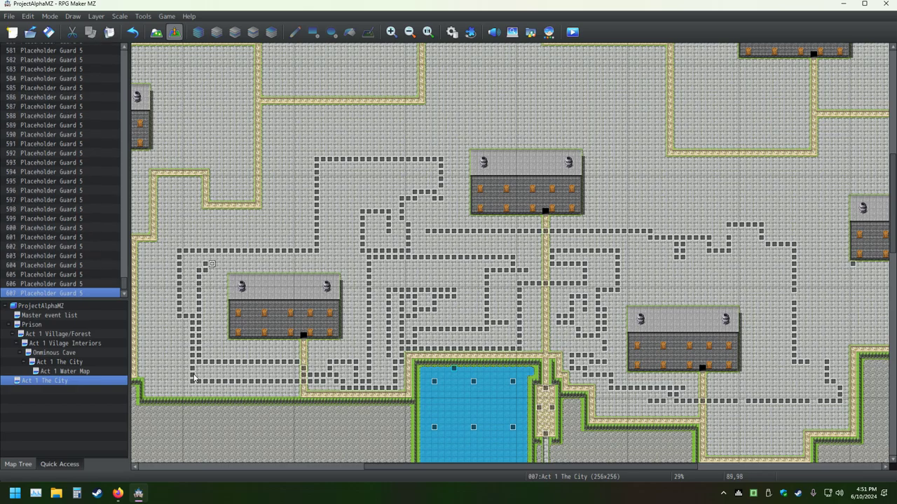
key("Right")
key("ctrl+v")
key("Right")
key("ctrl+v")
key("Right")
key("ctrl+v")
key("Right")
key("ctrl+v")
key("Right")
key("ctrl+v")
key("Right")
key("ctrl+v")
key("Right")
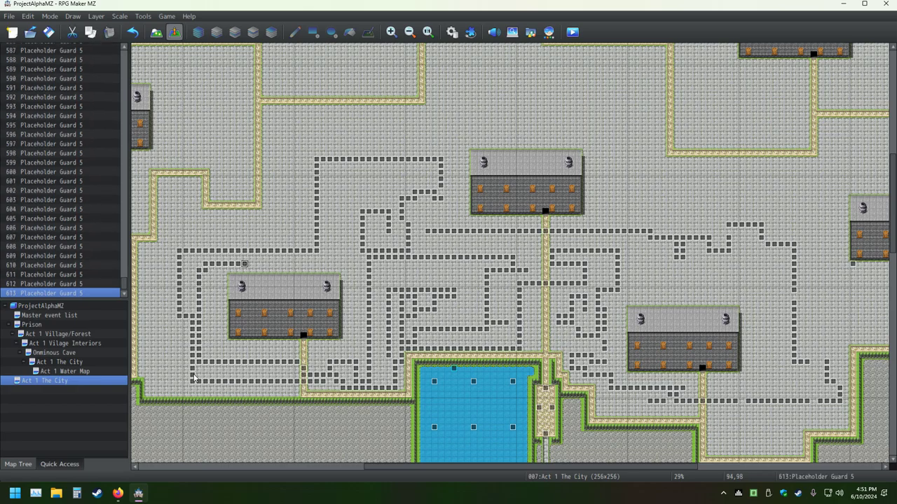
key("ctrl+v")
key("Right")
key("ctrl+v")
key("Right")
key("ctrl+v")
key("Right")
key("ctrl+v")
key("Right")
key("ctrl+v")
key("Right")
key("Right")
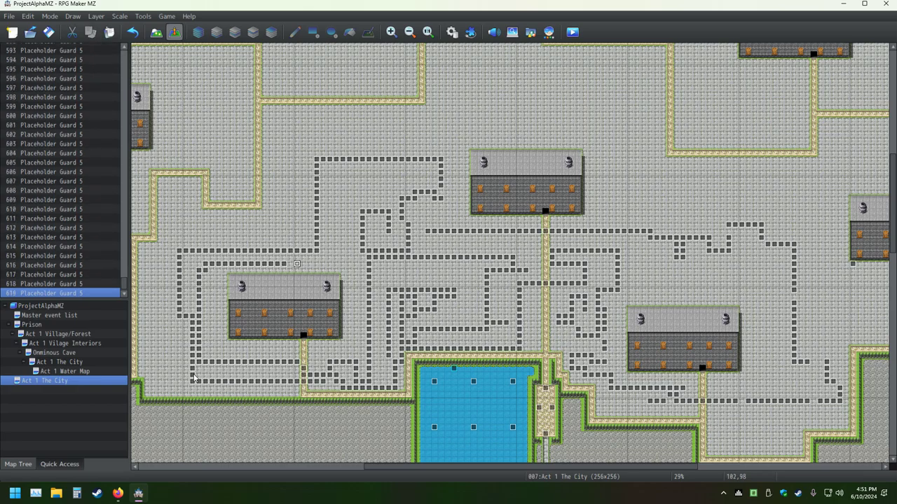
key("ctrl+v")
key("Up")
key("ctrl+v")
key("Right")
key("ctrl+v")
key("Right")
key("ctrl+v")
key("Right")
key("ctrl+v")
key("Right")
key("ctrl+v")
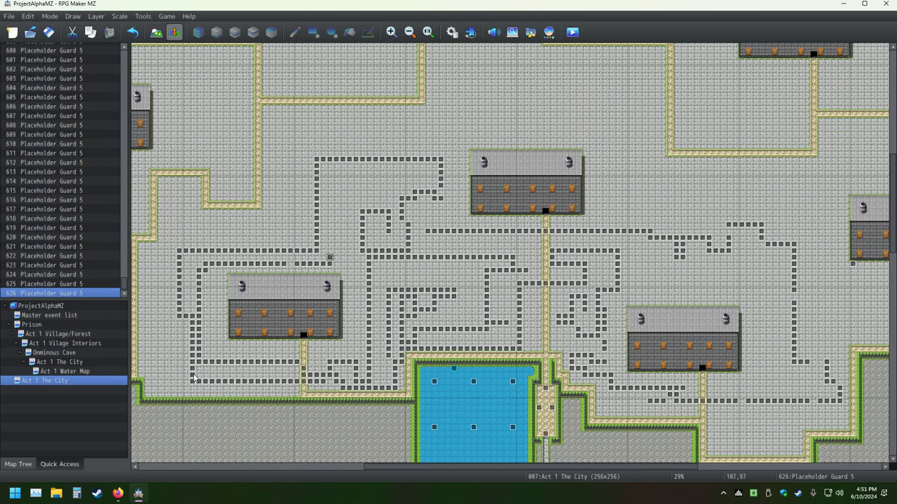
key("Up")
key("ctrl+v")
key("Up")
key("ctrl+v")
key("Up")
key("ctrl+v")
key("Up")
key("ctrl+v")
key("Up")
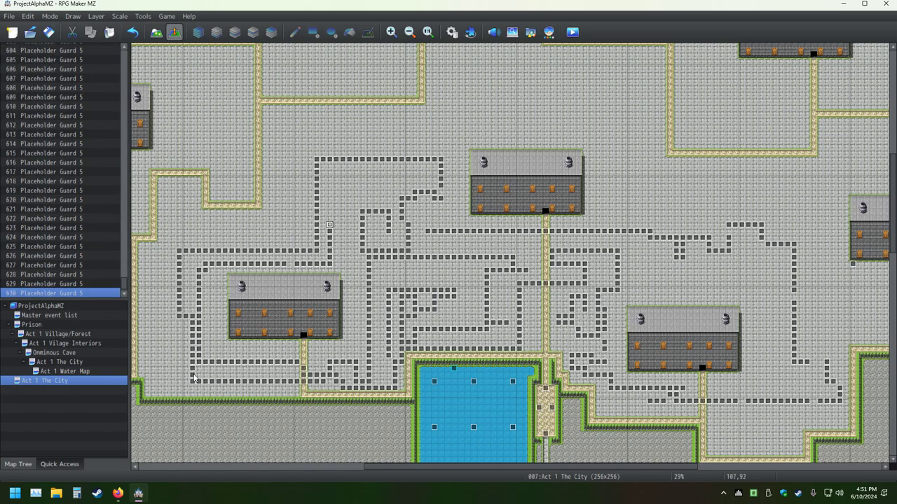
key("ctrl+v")
key("Up")
key("ctrl+v")
key("Up")
key("ctrl+v")
key("Up")
key("ctrl+v")
key("Up")
key("ctrl+v")
key("Up")
key("ctrl+v")
key("Up")
key("ctrl+v")
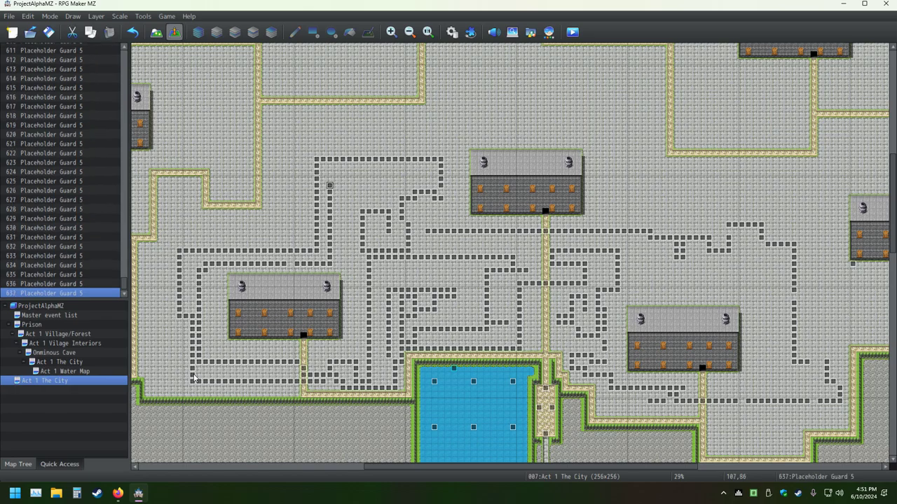
key("Right")
key("Right")
key("Right")
key("Right")
key("Right")
key("Right")
key("Right")
key("Up")
key("Up")
key("Up")
key("Up")
key("Up")
key("ctrl+v")
key("Up")
key("ctrl+v")
key("Up")
key("ctrl+v")
key("Right")
key("ctrl+v")
key("Right")
key("ctrl+v")
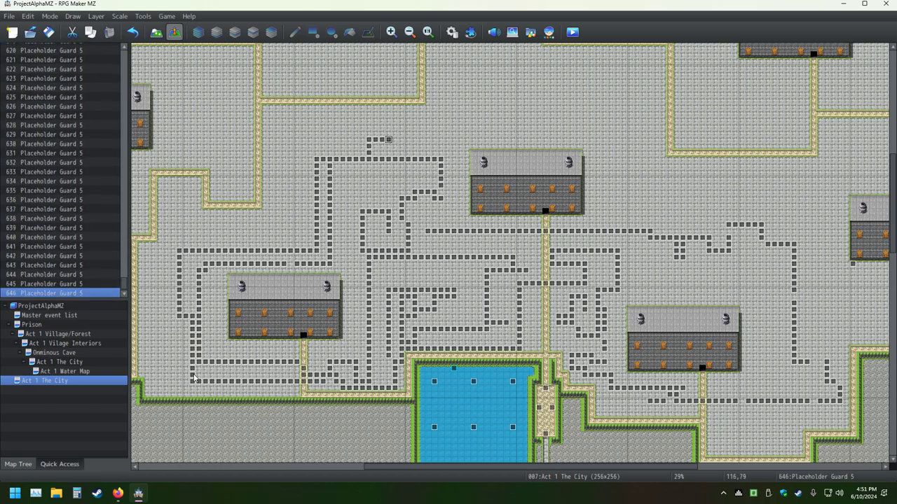
key("Right")
key("ctrl+v")
key("Right")
key("ctrl+v")
key("Right")
key("ctrl+v")
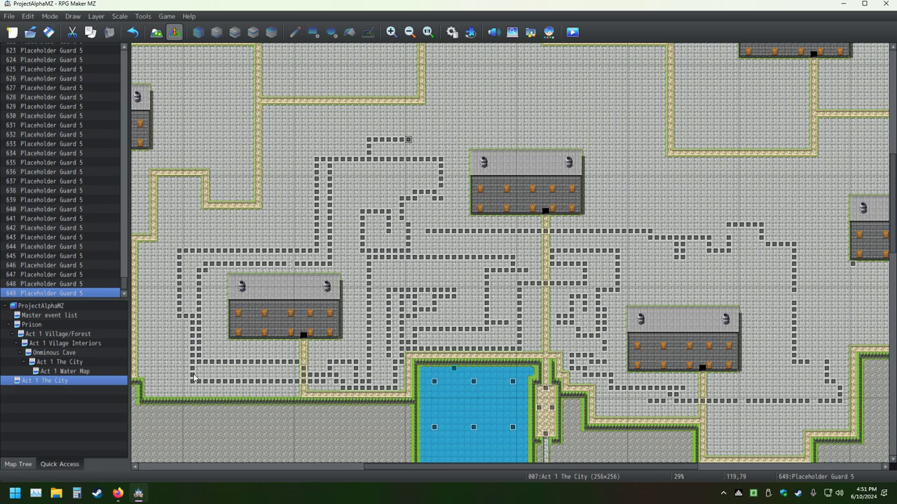
key("Right")
key("ctrl+v")
key("Right")
key("ctrl+v")
key("Right")
key("ctrl+v")
key("Right")
key("ctrl+v")
key("Right")
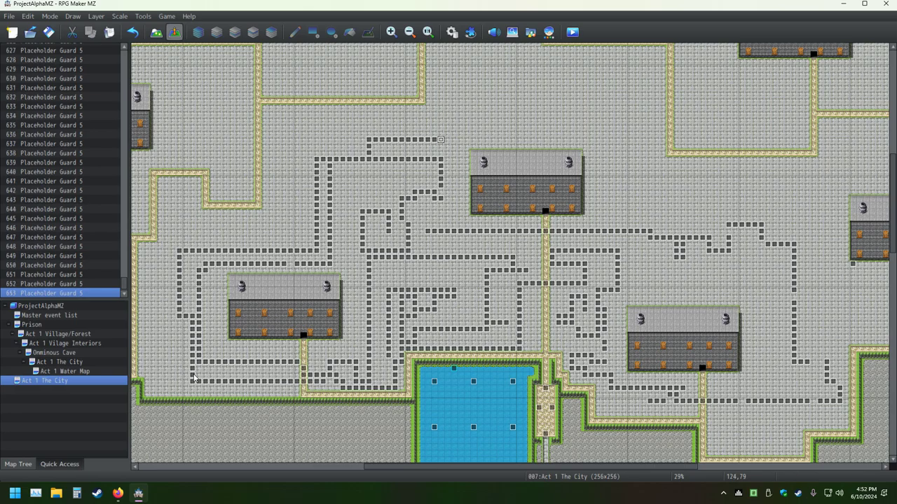
key("ctrl+v")
key("Right")
key("ctrl+v")
key("Right")
key("ctrl+v")
key("Right")
key("ctrl+v")
key("Right")
key("ctrl+v")
key("Right")
key("ctrl+v")
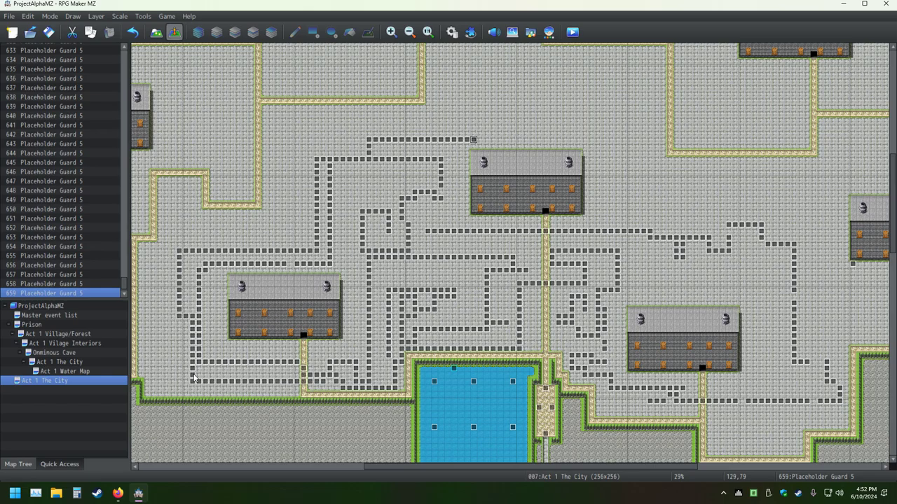
key("Right")
key("ctrl+v")
key("Right")
key("ctrl+v")
key("Right")
key("ctrl+v")
key("Right")
key("ctrl+v")
key("Right")
key("ctrl+v")
key("Right")
key("ctrl+v")
key("Right")
key("ctrl+v")
key("Right")
key("ctrl+v")
key("Right")
key("ctrl+v")
key("Right")
key("ctrl+v")
key("Right")
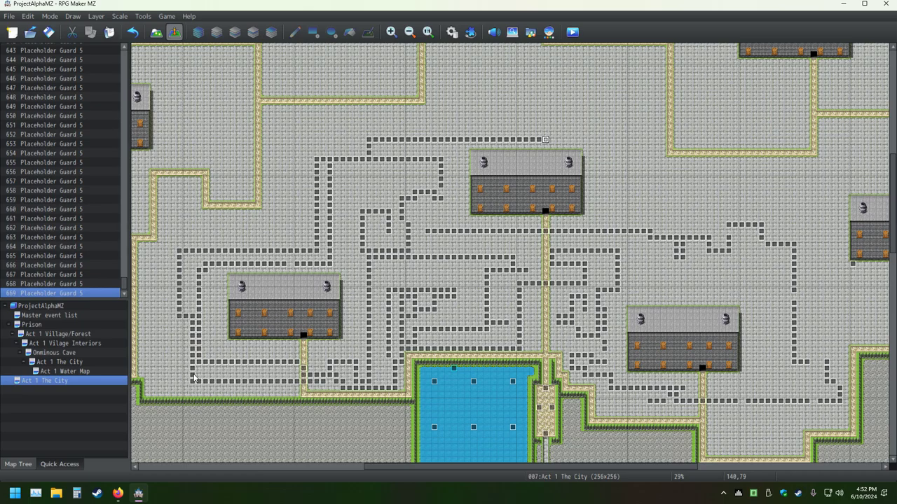
key("ctrl+v")
key("Right")
key("ctrl+v")
key("Right")
key("ctrl+v")
key("Right")
key("ctrl+v")
key("Right")
key("ctrl+v")
key("Right")
key("ctrl+v")
key("Right")
key("ctrl+v")
key("Right")
key("ctrl+v")
key("Right")
key("ctrl+v")
key("Right")
key("ctrl+v")
key("Right")
key("ctrl+v")
key("Right")
key("ctrl+v")
key("Right")
key("ctrl+v")
key("Right")
key("ctrl+v")
key("Right")
key("ctrl+v")
Step: Paste the remaining guard events down and east past the top-centre building
key("Right")
key("Up")
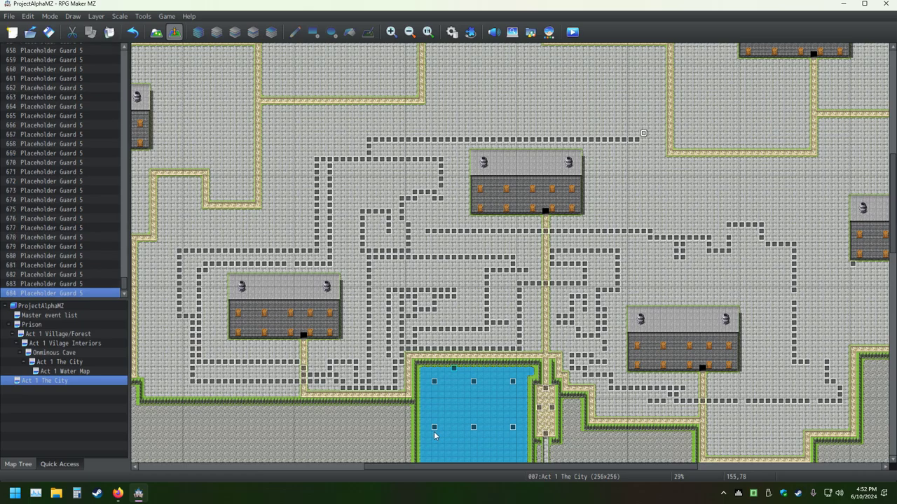
key("Down")
key("Right")
key("Left")
key("Left")
key("Right")
key("ctrl+v")
key("Down")
key("ctrl+v")
key("Down")
key("ctrl+v")
key("Right")
key("ctrl+v")
key("Down")
key("ctrl+v")
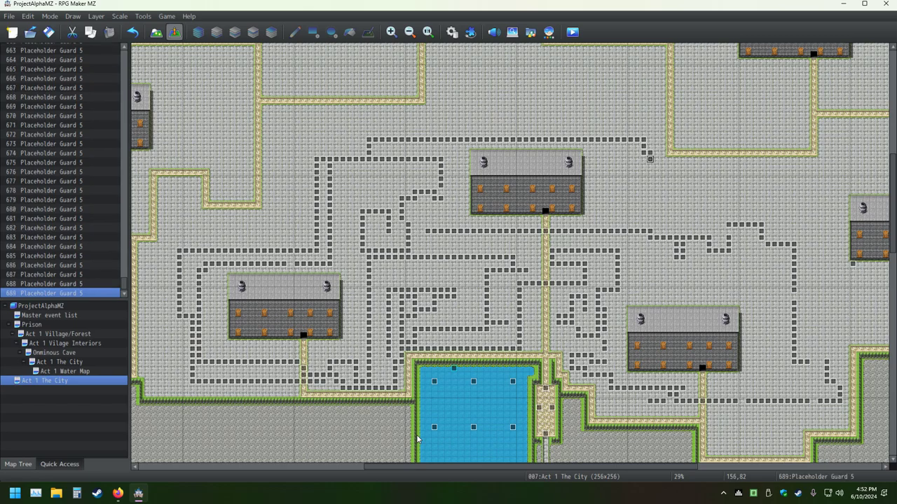
key("Left")
key("ctrl+v")
key("Down")
key("ctrl+v")
key("Left")
key("ctrl+v")
key("Down")
key("ctrl+v")
key("Left")
key("ctrl+v")
key("Down")
key("ctrl+v")
key("Right")
key("ctrl+v")
key("Right")
key("Down")
key("ctrl+v")
key("ctrl+v")
key("Right")
key("ctrl+v")
key("Right")
key("ctrl+v")
key("Right")
key("ctrl+v")
key("Down")
key("ctrl+v")
key("ctrl+v")
key("ctrl+v")
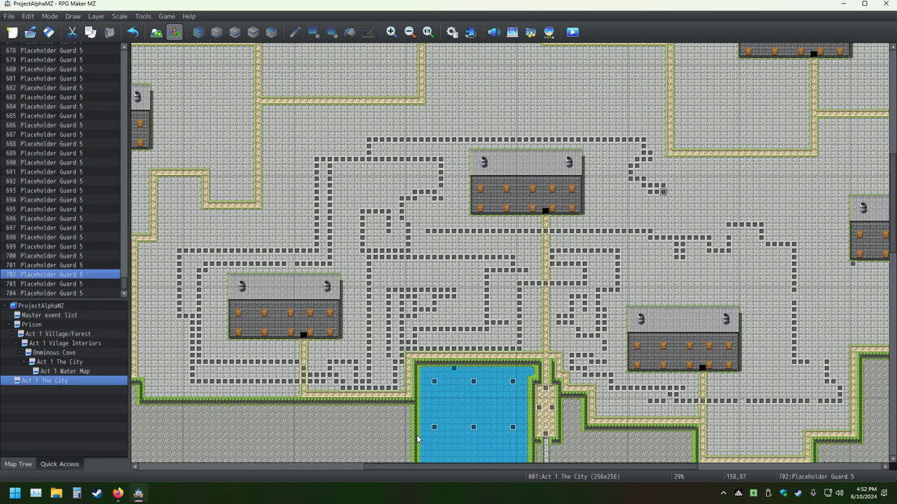
key("ctrl+v")
key("Right")
key("ctrl+v")
key("Right")
key("ctrl+v")
key("Right")
key("ctrl+v")
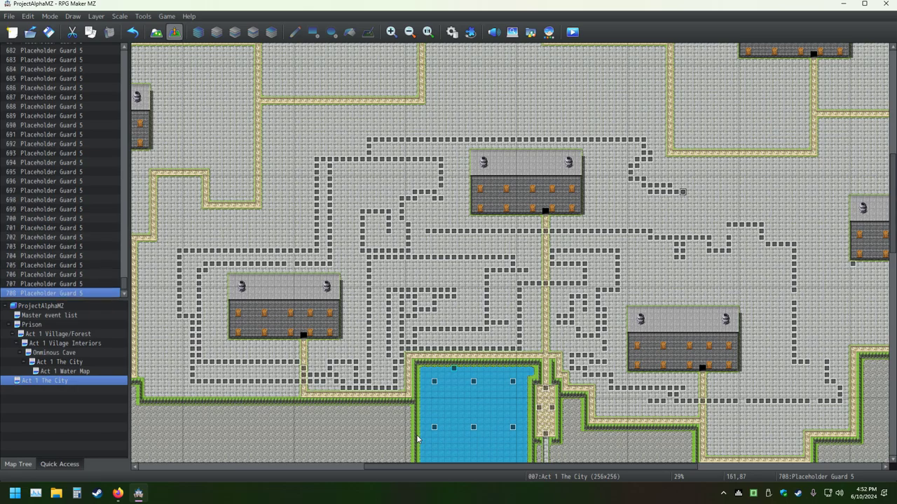
key("Right")
key("ctrl+v")
key("Right")
key("ctrl+v")
key("Right")
key("ctrl+v")
key("Right")
key("ctrl+v")
key("Right")
key("ctrl+v")
key("Right")
key("ctrl+v")
key("Right")
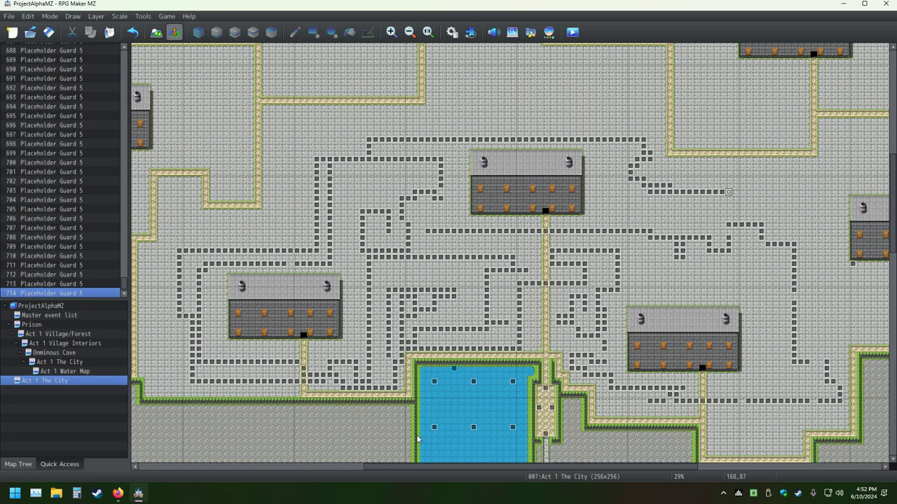
key("ctrl+v")
key("Right")
key("ctrl+v")
key("Right")
key("ctrl+v")
key("Right")
key("ctrl+v")
key("Right")
key("ctrl+v")
key("Right")
key("ctrl+v")
key("Right")
key("ctrl+v")
key("Right")
key("ctrl+v")
key("Right")
key("ctrl+v")
key("Right")
key("ctrl+v")
key("Right")
key("ctrl+v")
key("Right")
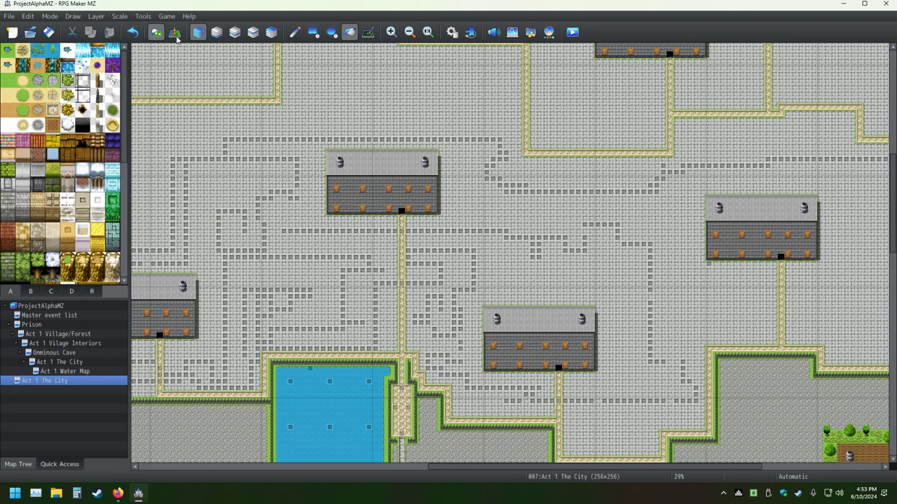
Step: Return to Event mode and autoscroll east to where the guard row ends
left_click(175, 32)
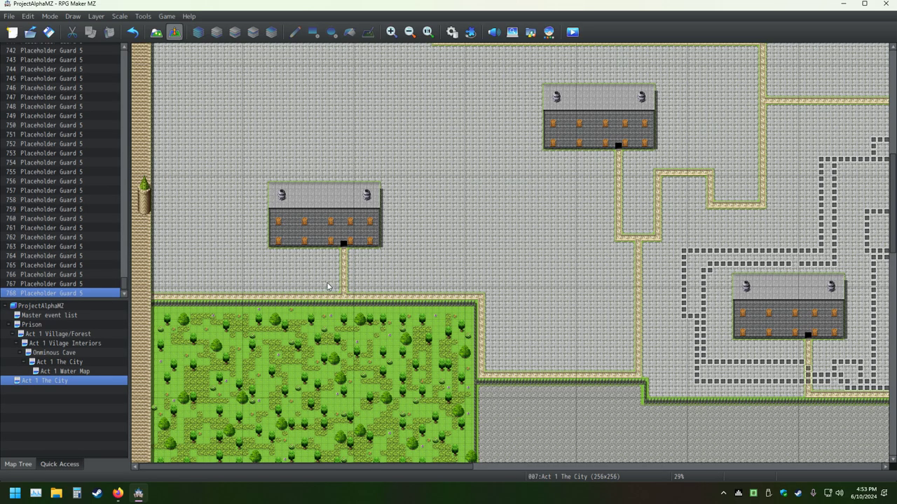
middle_click(290, 283)
middle_click(571, 264)
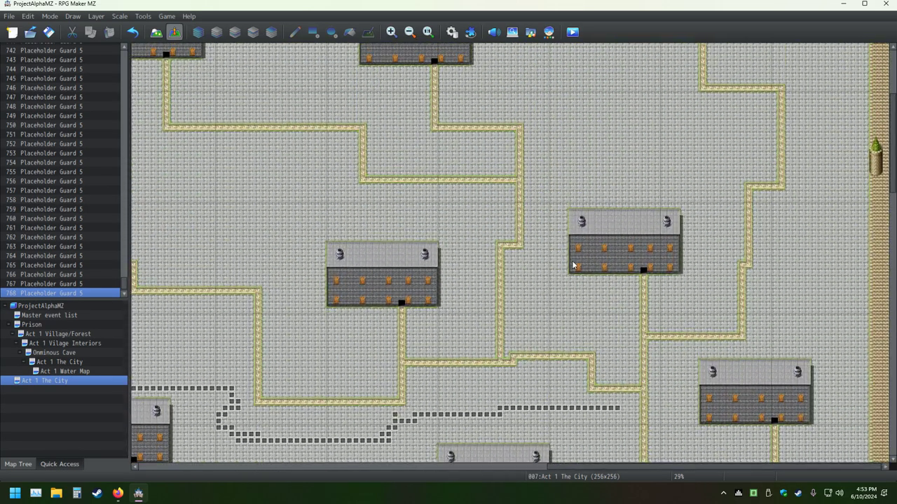
middle_click(614, 290)
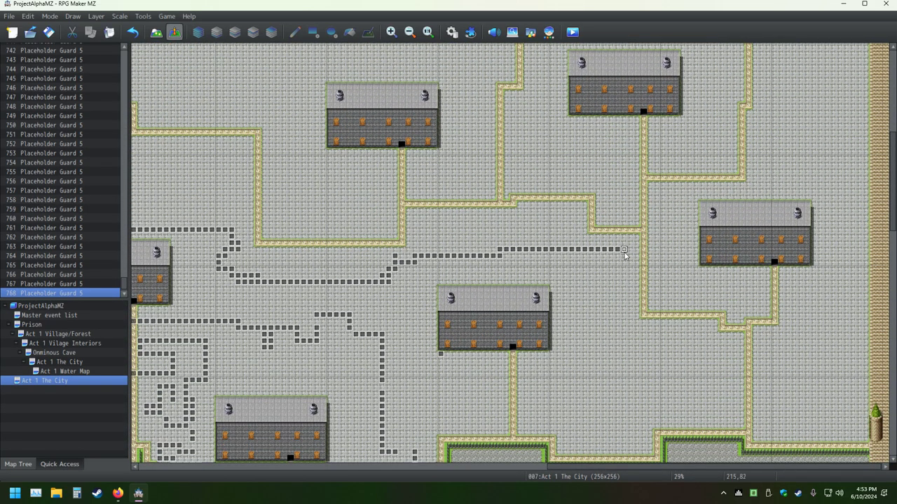
Step: Paste Placeholder Guard 5 events from the dotted row's end straight down the column
left_click(624, 255)
key("ctrl+v")
key("Down")
key("ctrl+v")
key("Down")
key("ctrl+v")
key("Down")
key("ctrl+v")
key("Down")
key("ctrl+v")
key("Down")
key("ctrl+v")
key("Down")
key("ctrl+v")
key("Down")
key("ctrl+v")
key("Down")
key("ctrl+v")
key("Down")
key("ctrl+v")
key("Down")
key("ctrl+v")
Step: Wind the guard chain downward in zigzag steps, mostly toward the left
key("Left")
key("ctrl+v")
key("Left")
key("ctrl+v")
key("ctrl+v")
key("Left")
key("Down")
key("ctrl+v")
key("Down")
key("ctrl+v")
key("Down")
key("ctrl+v")
key("Down")
key("ctrl+v")
key("Right")
key("ctrl+v")
key("Down")
key("ctrl+v")
key("Right")
key("ctrl+v")
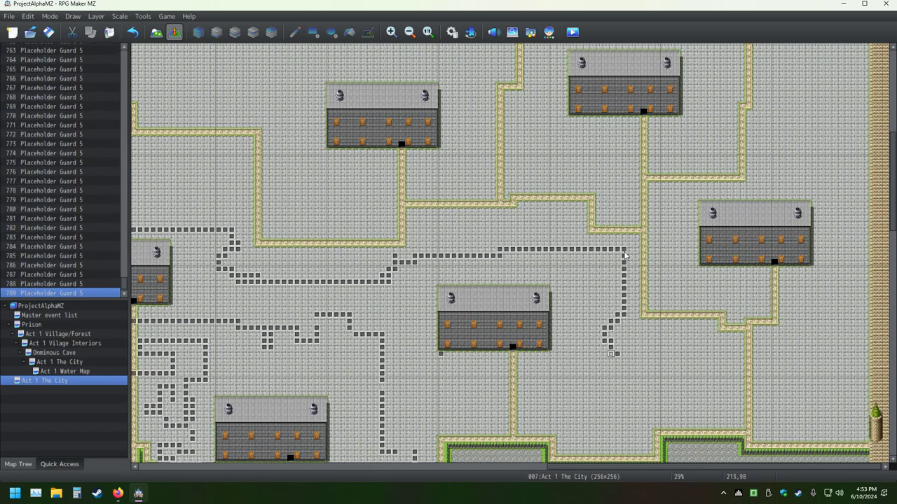
key("Left")
key("ctrl+v")
key("Down")
key("ctrl+v")
key("Left")
key("Down")
key("ctrl+v")
key("Left")
key("ctrl+v")
key("Down")
key("ctrl+v")
key("Left")
key("Down")
Step: Lay a lower row of guard events running to the right
key("ctrl+v")
key("Down")
key("ctrl+v")
key("Right")
key("ctrl+v")
key("Right")
key("ctrl+v")
key("Right")
key("ctrl+v")
key("Right")
key("ctrl+v")
key("Right")
key("ctrl+v")
key("Right")
key("ctrl+v")
key("Right")
key("ctrl+v")
key("Right")
key("ctrl+v")
key("Right")
key("ctrl+v")
key("Right")
Step: Add guards below the bottom row's end, then continue down and leftward
key("ctrl+v")
key("Right")
key("ctrl+v")
key("Right")
key("ctrl+v")
key("Right")
key("ctrl+v")
key("Right")
key("ctrl+v")
key("Right")
key("ctrl+v")
key("Right")
key("ctrl+v")
key("Down")
key("ctrl+v")
key("Left")
key("ctrl+v")
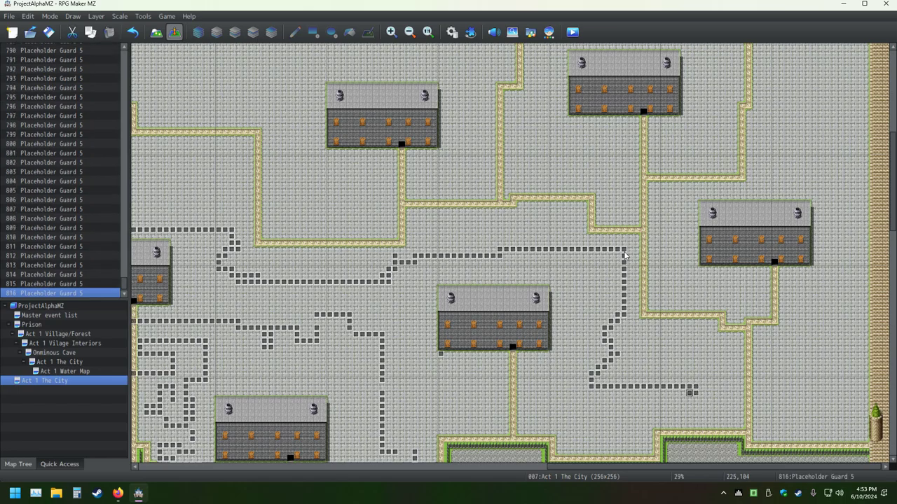
key("Down")
key("ctrl+v")
key("Down")
key("ctrl+v")
key("Down")
key("ctrl+v")
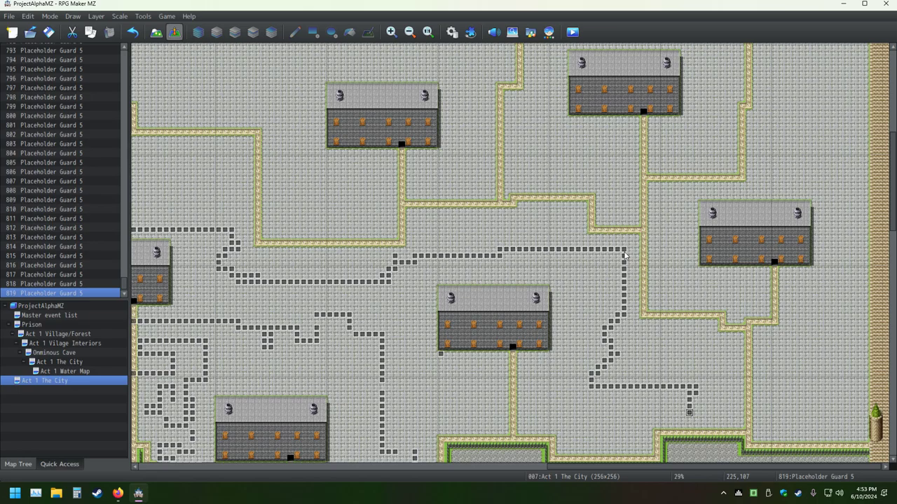
key("Down")
key("ctrl+v")
key("Down")
key("ctrl+v")
key("Left")
key("ctrl+v")
key("Left")
key("ctrl+v")
key("Down")
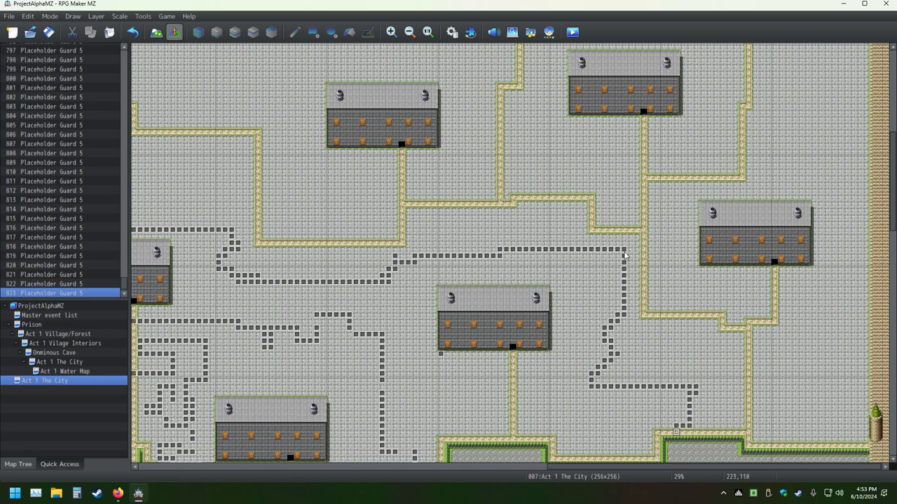
key("Down")
key("ctrl+v")
key("Left")
key("ctrl+v")
key("Left")
key("ctrl+v")
key("Left")
key("ctrl+v")
key("Left")
key("ctrl+v")
key("Left")
key("ctrl+v")
key("Left")
key("ctrl+v")
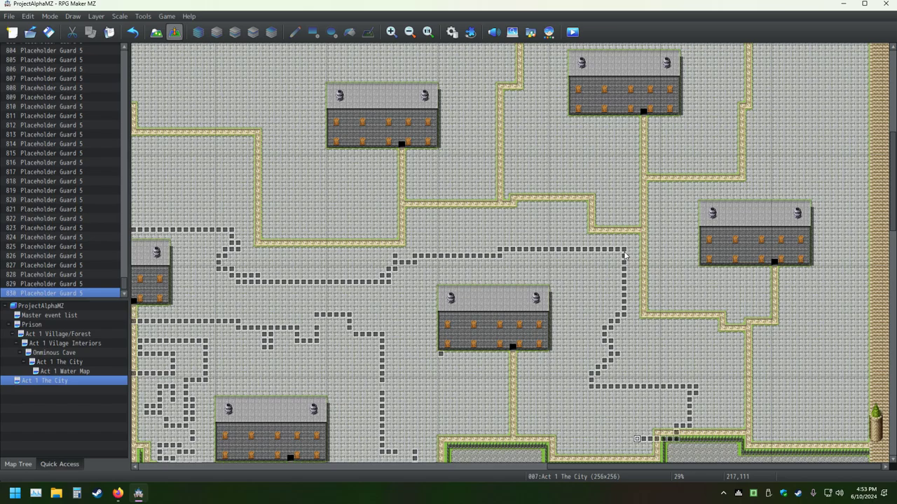
key("Left")
key("ctrl+v")
key("Left")
key("ctrl+v")
key("Left")
key("ctrl+v")
key("Left")
key("ctrl+v")
key("Left")
key("ctrl+v")
key("Left")
key("ctrl+v")
key("Left")
key("ctrl+v")
key("Left")
key("ctrl+v")
key("Left")
key("ctrl+v")
key("Left")
key("ctrl+v")
key("Left")
key("ctrl+v")
key("Left")
key("ctrl+v")
key("Left")
key("ctrl+v")
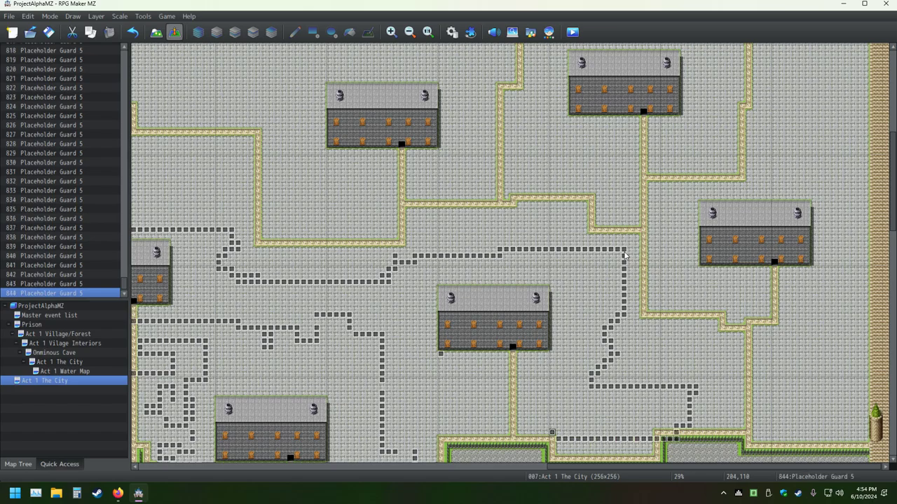
key("Up")
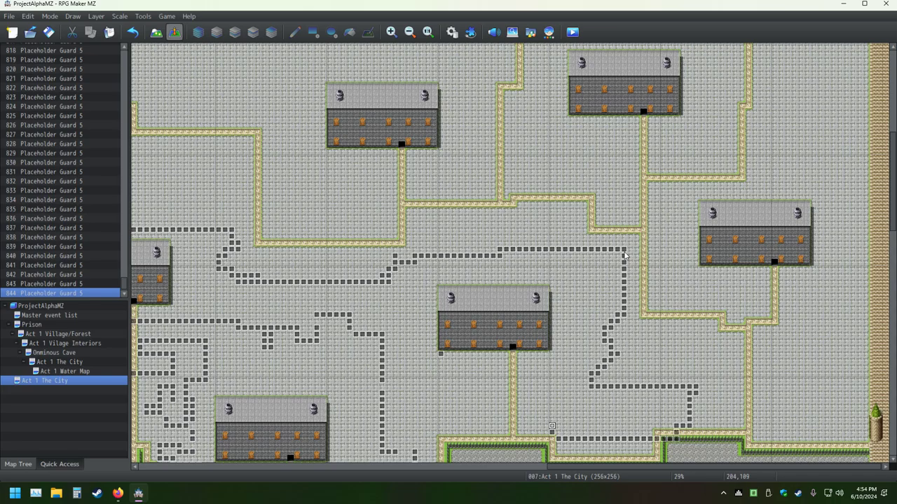
Step: Extend the guard chain upward with a few sideways jogs
key("ctrl+v")
key("Up")
key("ctrl+v")
key("Up")
key("ctrl+v")
key("Left")
key("ctrl+v")
key("Down")
key("Up")
key("ctrl+v")
key("Up")
key("ctrl+v")
key("Up")
key("ctrl+v")
key("Left")
key("ctrl+v")
Step: Run a row of guard events to the right, stepping down partway
key("Right")
key("ctrl+v")
key("Right")
key("ctrl+v")
key("Right")
key("ctrl+v")
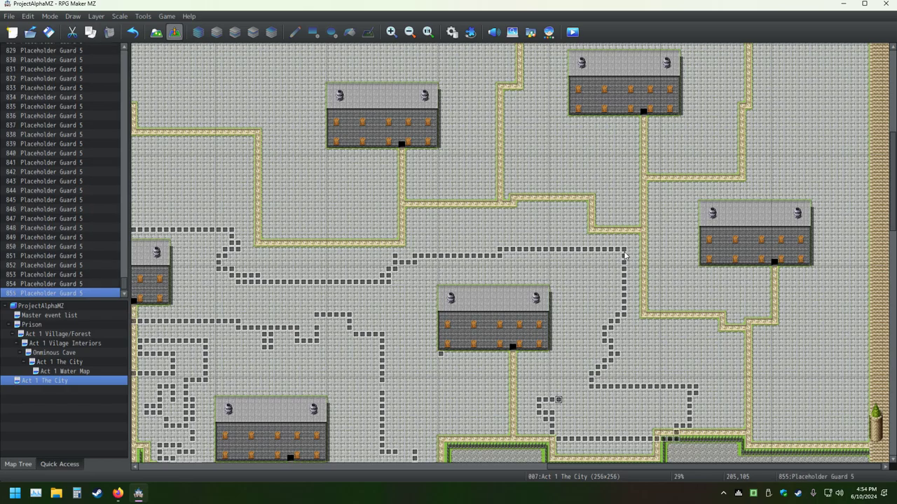
key("Down")
key("ctrl+v")
key("Down")
key("ctrl+v")
key("Right")
key("ctrl+v")
key("Right")
key("ctrl+v")
key("Right")
key("ctrl+v")
key("Right")
key("ctrl+v")
key("Right")
key("ctrl+v")
key("Up")
key("ctrl+v")
key("Right")
key("ctrl+v")
key("Right")
key("ctrl+v")
key("Right")
key("ctrl+v")
key("Right")
key("ctrl+v")
key("Down")
key("ctrl+v")
key("Right")
key("ctrl+v")
key("Right")
key("ctrl+v")
key("Up")
key("Right")
Step: Finish with guards stepping down and back left, numbering past 878
key("ctrl+v")
key("Right")
key("ctrl+v")
key("Right")
key("ctrl+v")
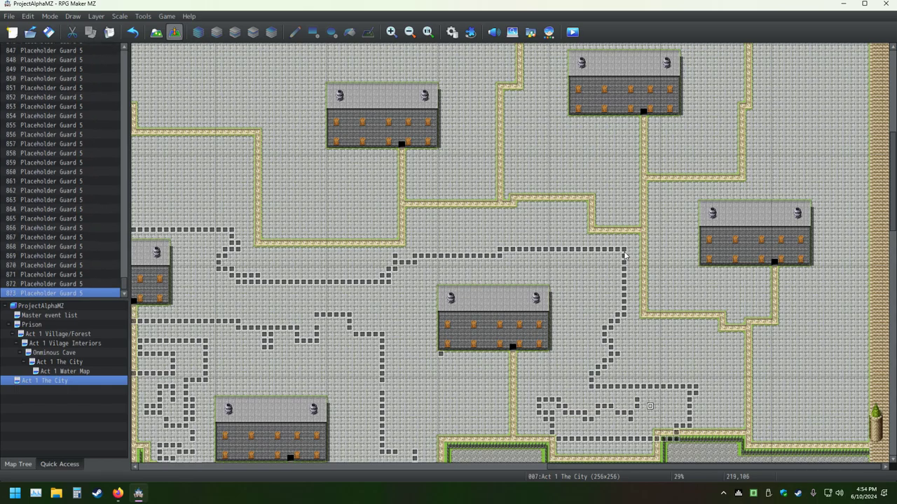
key("Left")
key("Down")
key("ctrl+v")
key("Left")
key("Down")
key("ctrl+v")
key("Left")
key("ctrl+v")
key("Left")
key("Down")
key("ctrl+v")
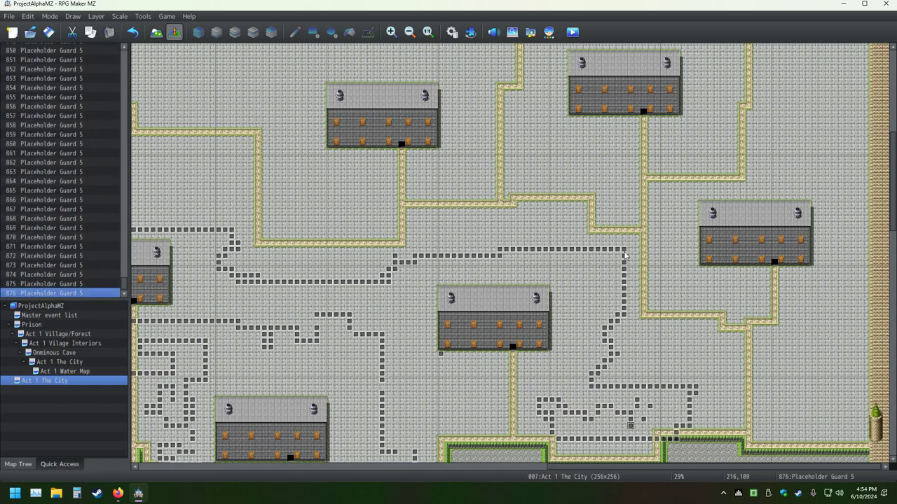
Step: Move the cursor up and left to a new spot and paste three guard events leftward
key("Up")
key("Up")
key("Up")
key("Left")
key("Left")
key("Up")
key("Left")
key("ctrl+v")
key("Left")
key("ctrl+v")
key("Left")
key("ctrl+v")
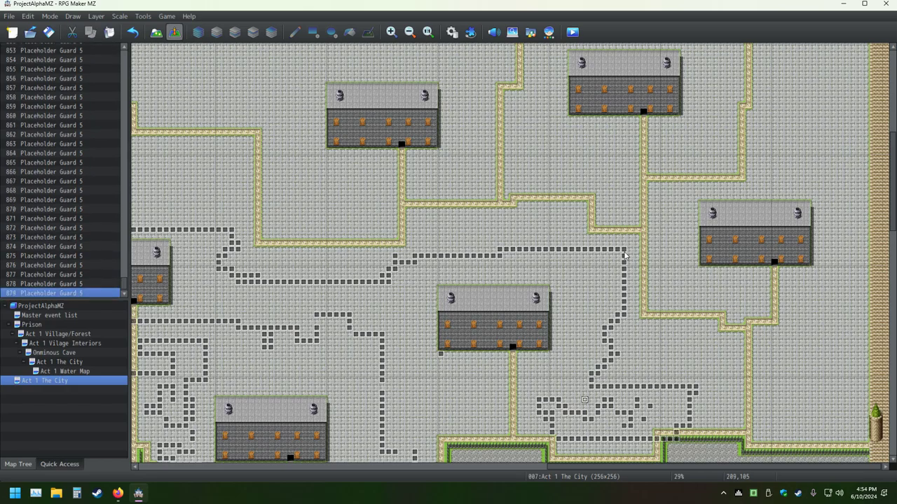
key("Left")
key("Up")
key("Up")
key("Left")
key("ctrl+v")
key("Left")
key("ctrl+v")
key("Left")
key("Left")
key("ctrl+v")
key("Left")
key("ctrl+v")
key("Left")
key("ctrl+v")
key("Left")
key("ctrl+v")
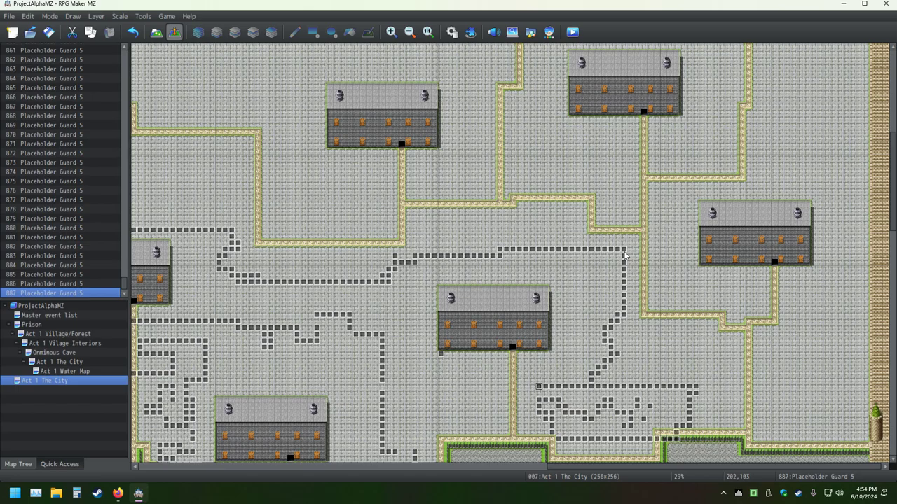
Step: Extend the lower guard row leftward with ten more pasted guard events
key("Left")
key("ctrl+v")
key("Left")
key("ctrl+v")
key("Left")
key("ctrl+v")
key("Left")
key("ctrl+v")
key("Left")
key("ctrl+v")
key("Left")
key("ctrl+v")
key("Left")
key("ctrl+v")
key("Left")
key("ctrl+v")
key("Left")
key("ctrl+v")
key("Left")
key("ctrl+v")
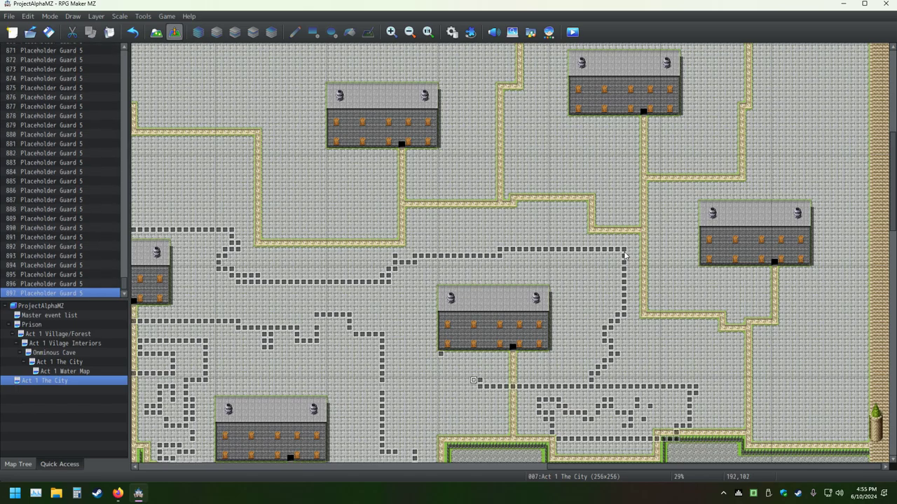
Step: Continue pasting guards down and west to the left-edge building, reaching 967 events
key("Left")
key("ctrl+v")
key("Left")
key("ctrl+v")
key("Left")
key("ctrl+v")
key("Down")
key("ctrl+v")
key("Left")
key("Down")
key("ctrl+v")
key("Left")
key("ctrl+v")
key("Left")
key("ctrl+v")
key("Down")
key("ctrl+v")
key("Left")
key("ctrl+v")
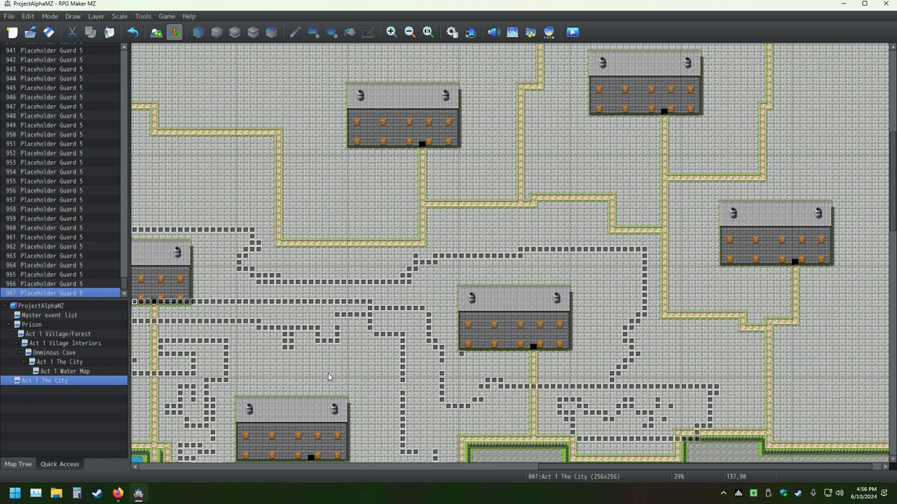
Step: Scroll the map leftward and dismiss the 'Cannot create any more events' warning at 999 events
scroll(328, 377, "left", 4)
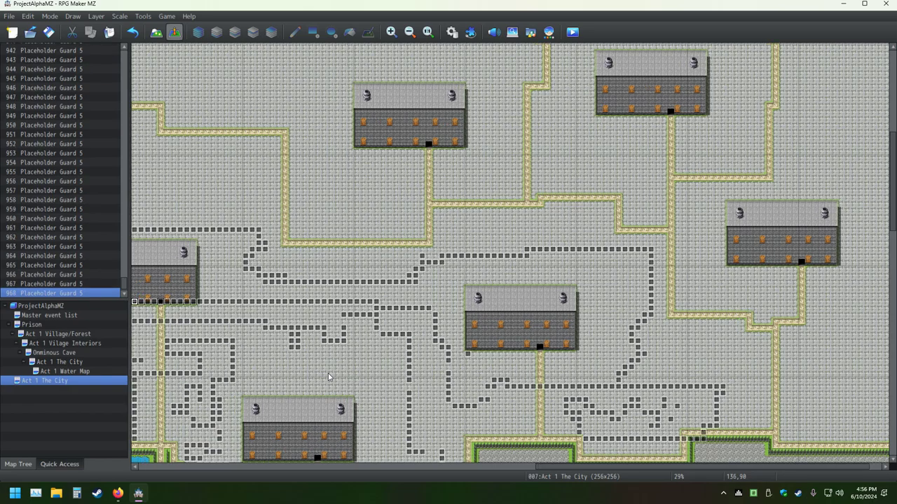
scroll(328, 377, "left", 5)
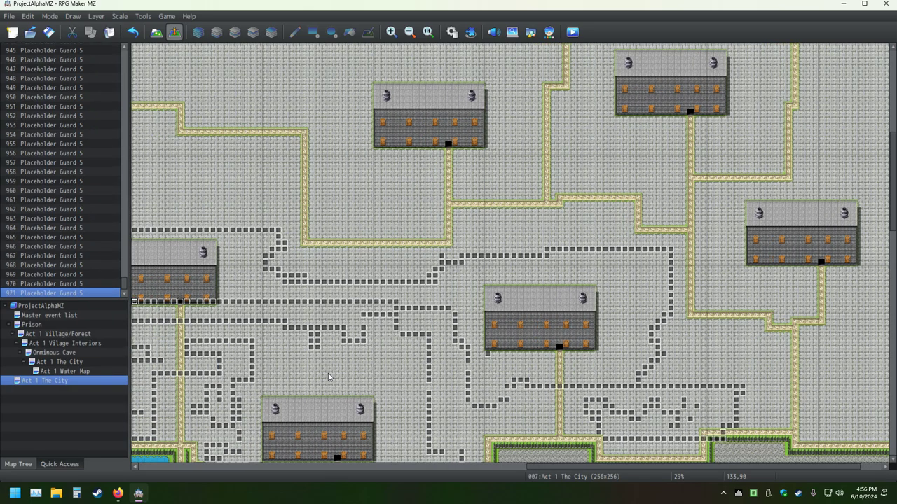
scroll(328, 377, "left", 5)
scroll(328, 377, "left", 4)
scroll(328, 377, "left", 2)
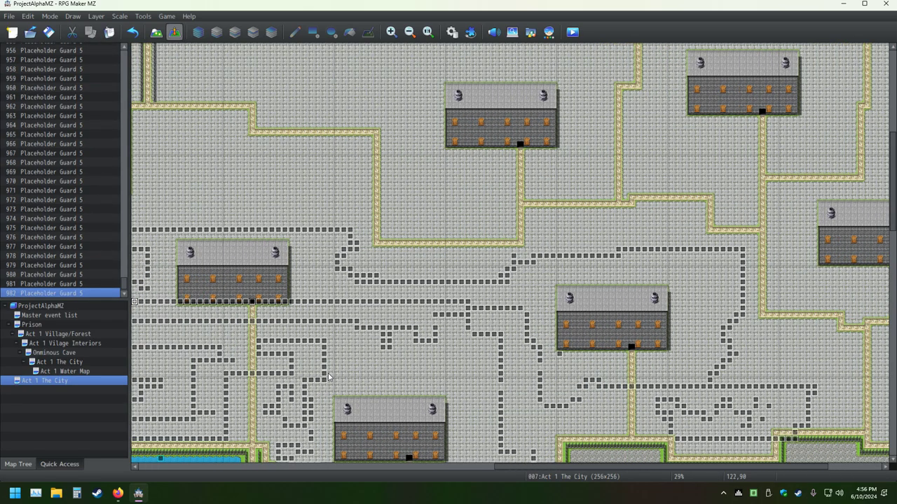
scroll(327, 377, "left", 2)
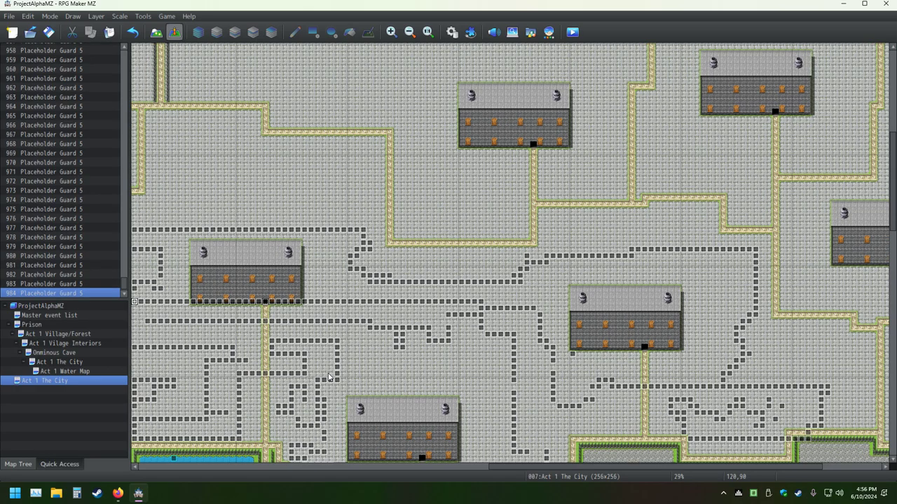
scroll(328, 377, "left", 1)
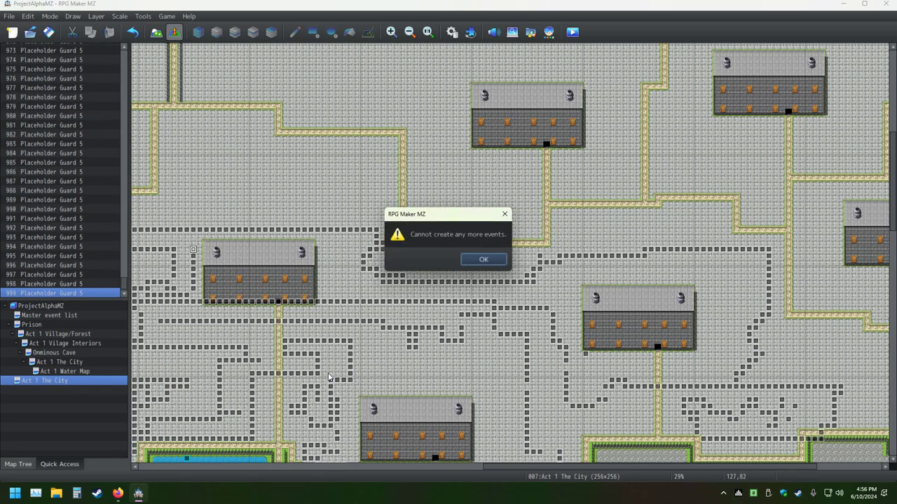
key("Return")
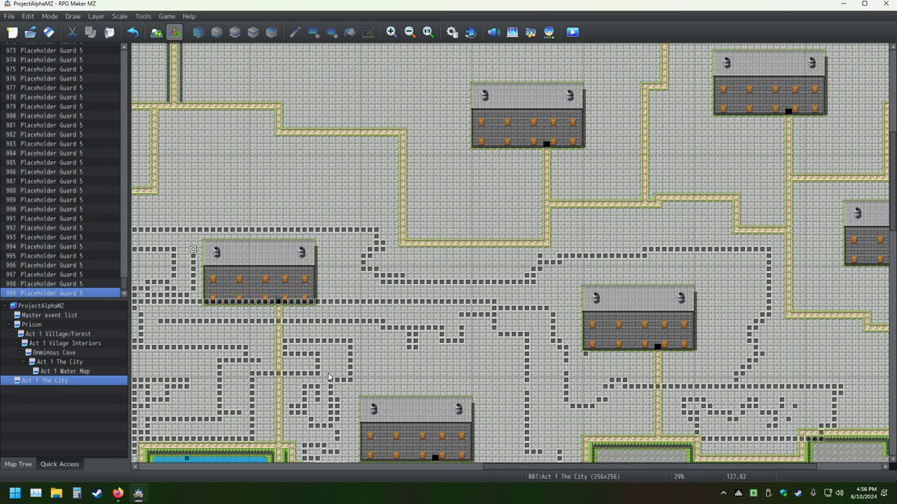
Step: Save the map, playtest the guard-crowded fountain square, then close the playtest window
left_click(572, 32)
left_click(429, 261)
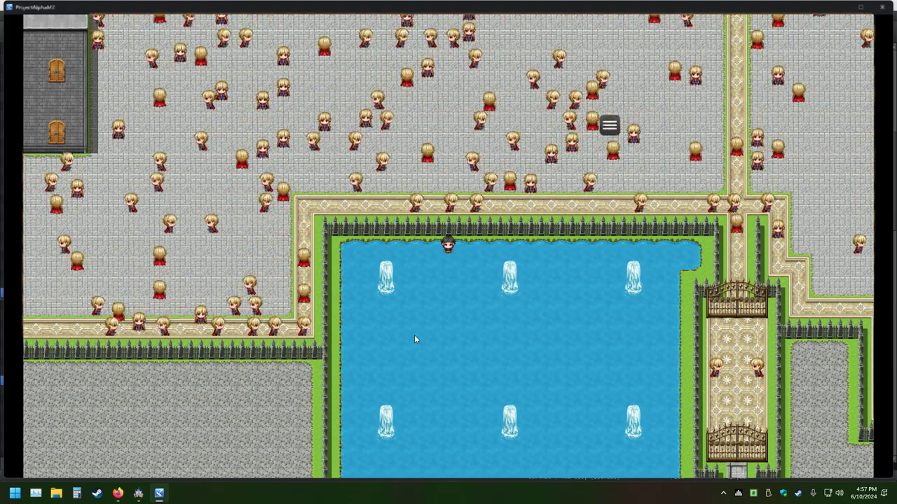
key("alt+F4")
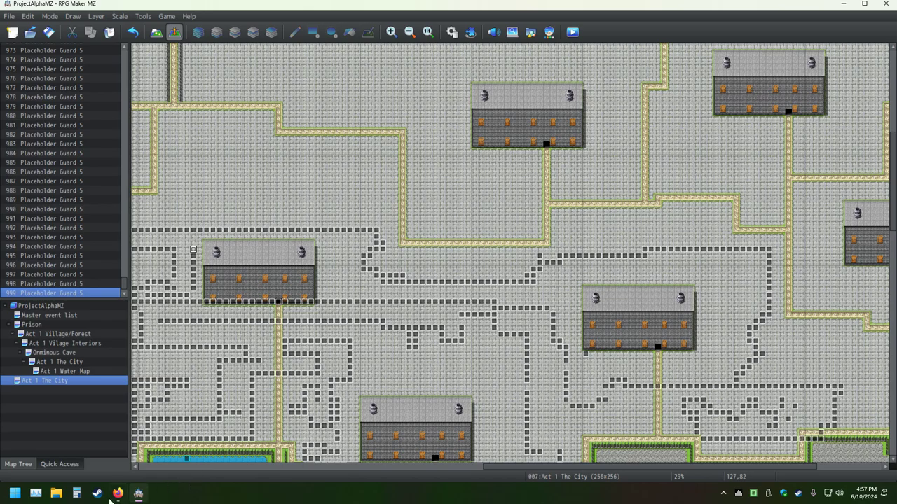
Step: Browse drive USB321FD (E:) in File Explorer to the ProjectAlphaMZ data folder and scroll its JSON files
left_click(56, 495)
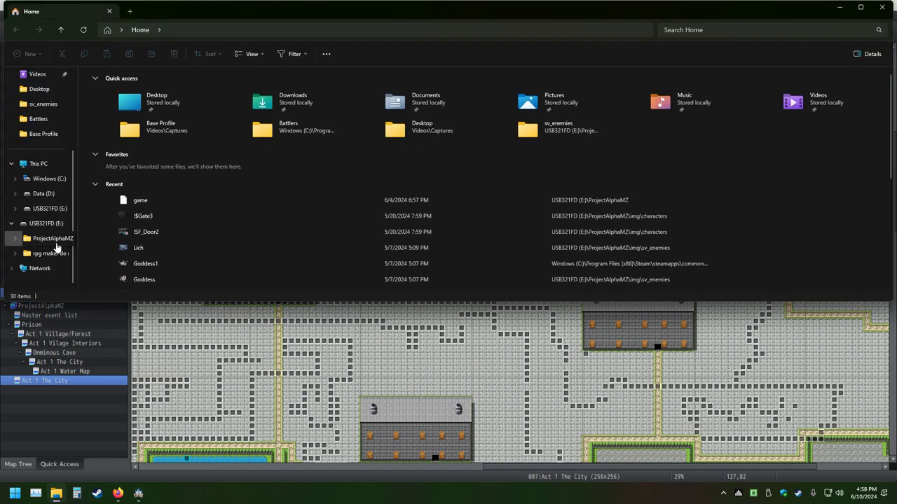
left_click(49, 209)
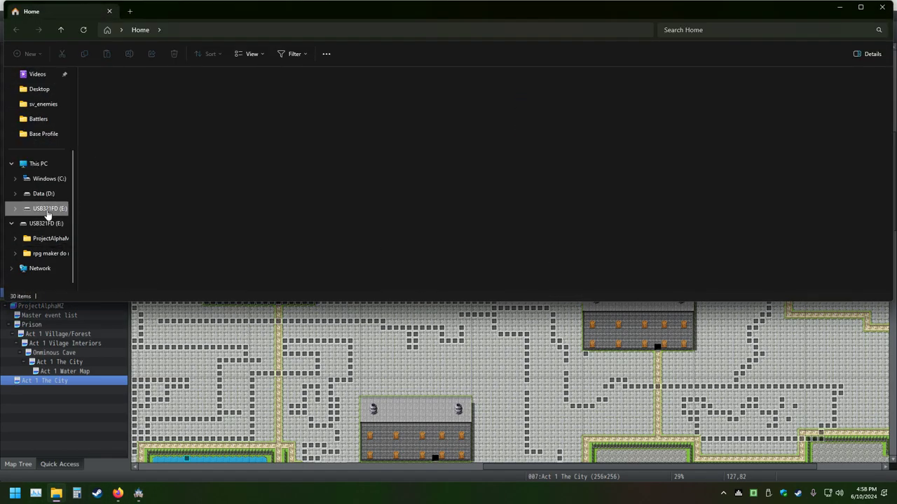
double_click(112, 88)
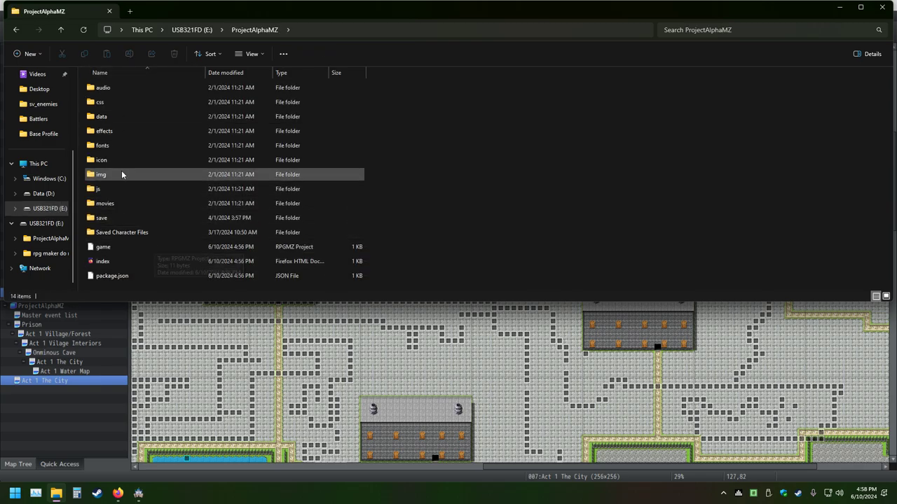
left_click(100, 117)
double_click(100, 117)
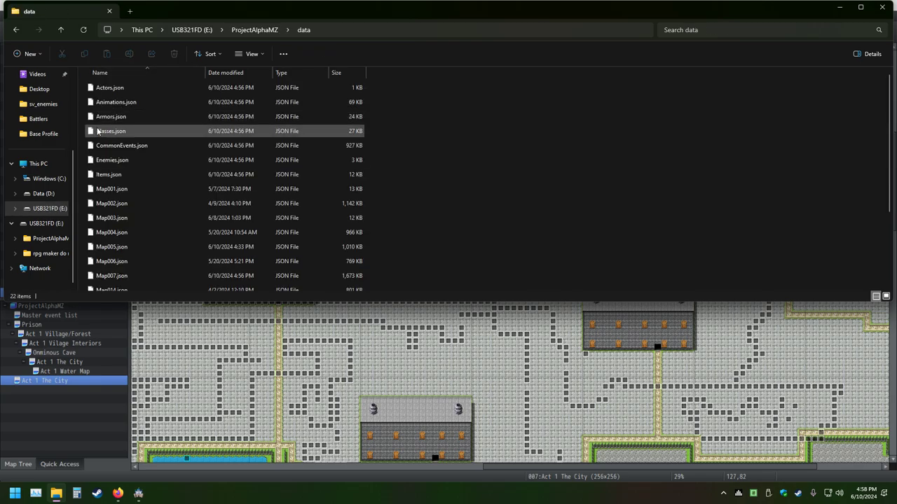
scroll(135, 237, "down", 3)
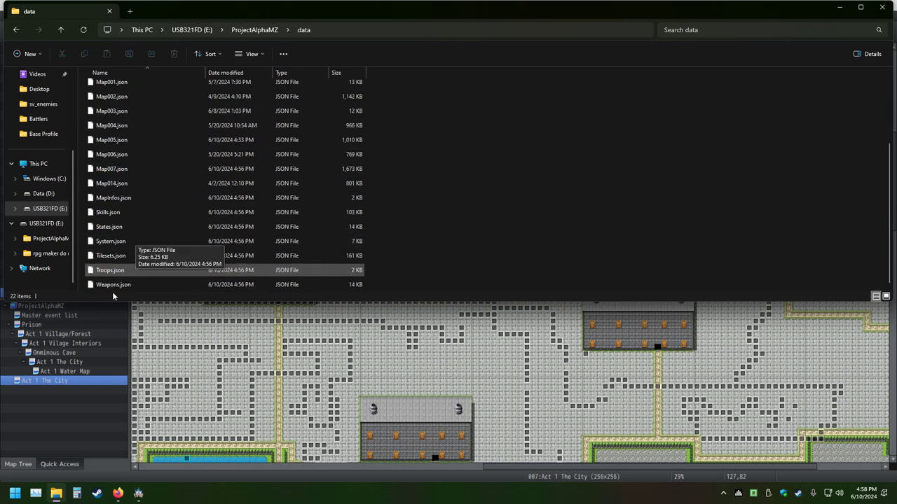
Step: Inspect Map Properties of both Act 1 The City maps without changes, leaving map 005 open
right_click(48, 382)
left_click(71, 341)
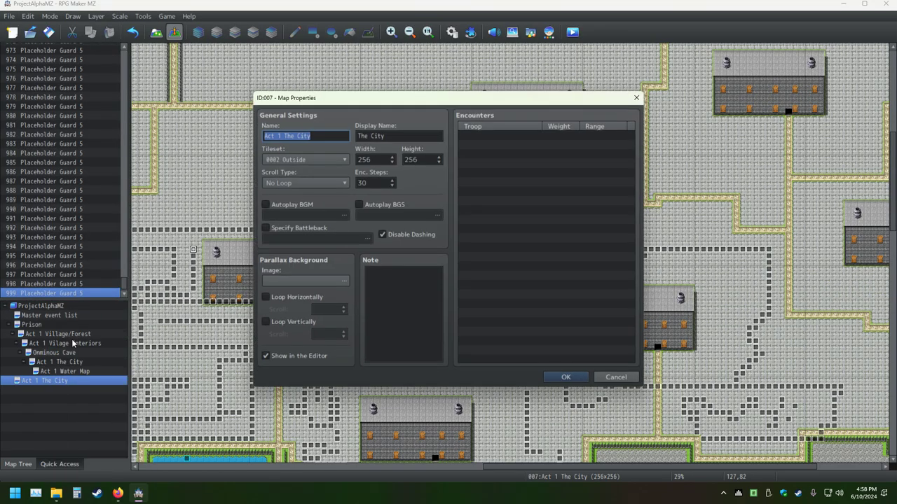
left_click(636, 97)
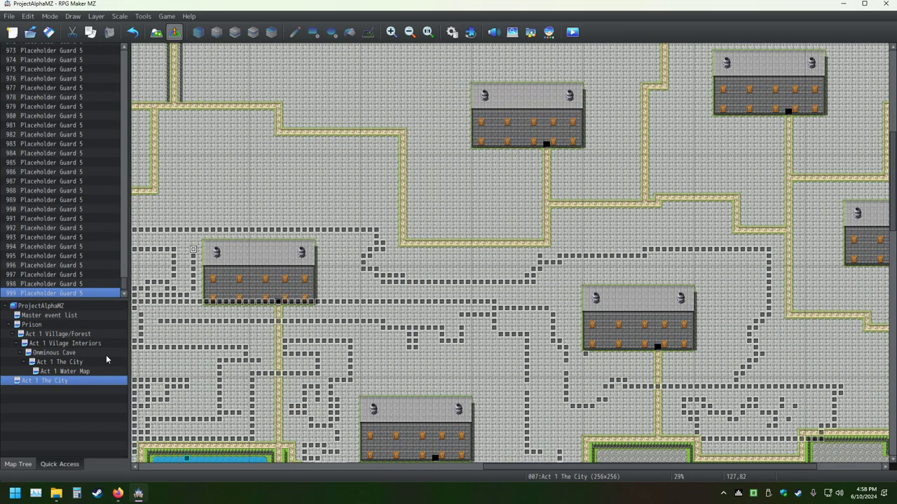
right_click(77, 362)
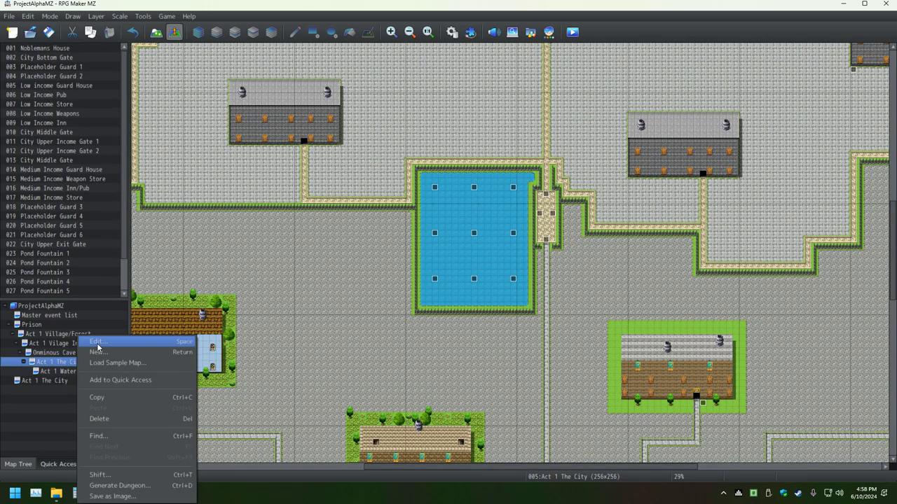
left_click(98, 343)
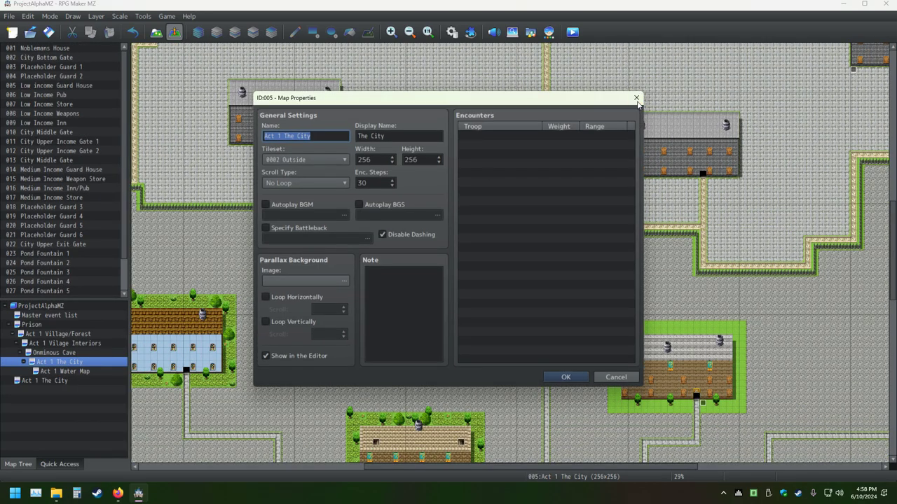
key("Escape")
left_click(56, 493)
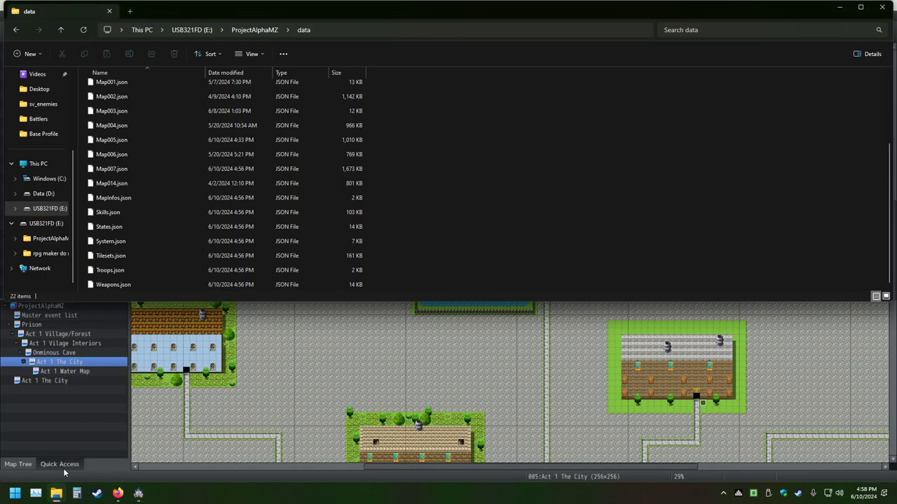
left_click(124, 172)
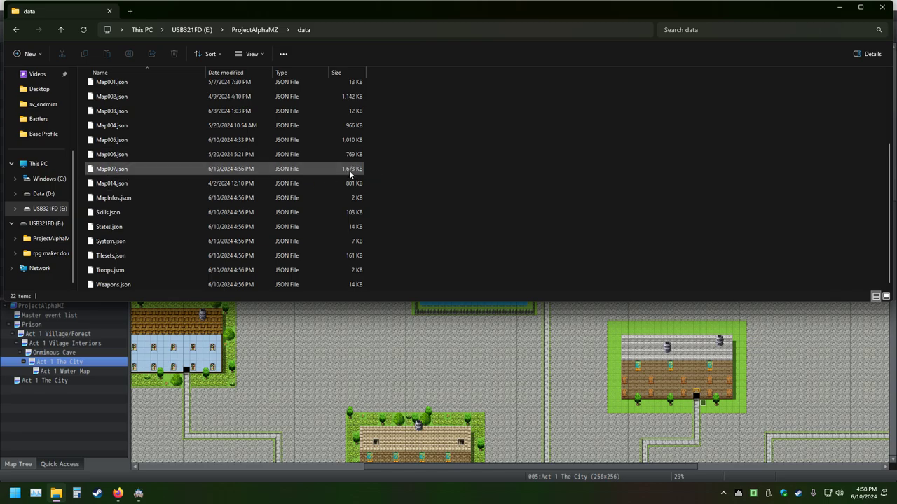
left_click(355, 143)
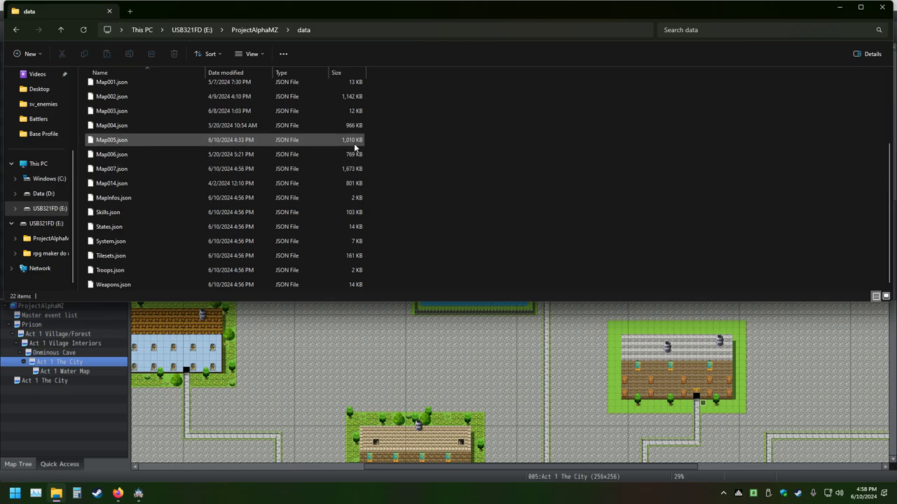
left_click(351, 171)
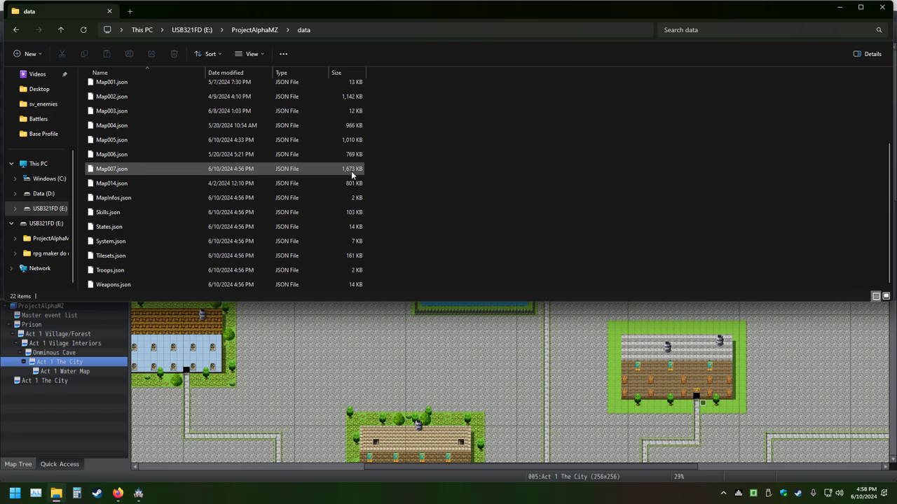
Step: Open the top-level Act 1 The City map 007 and delete the first Placeholder Guard 5 event
left_click(435, 377)
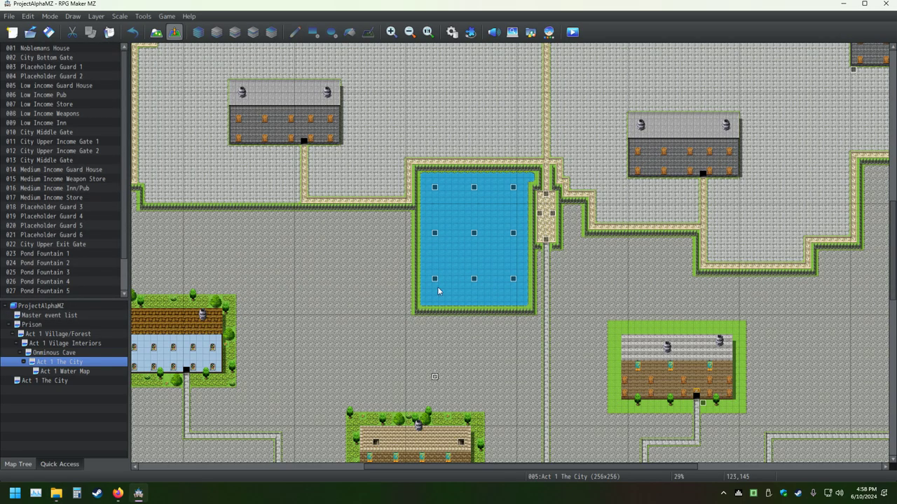
scroll(391, 217, "up", 1)
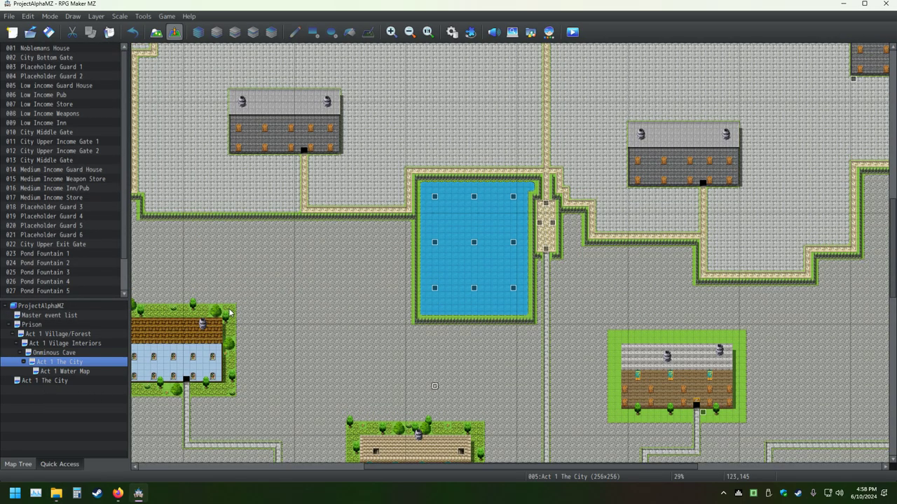
right_click(45, 380)
left_click(75, 429)
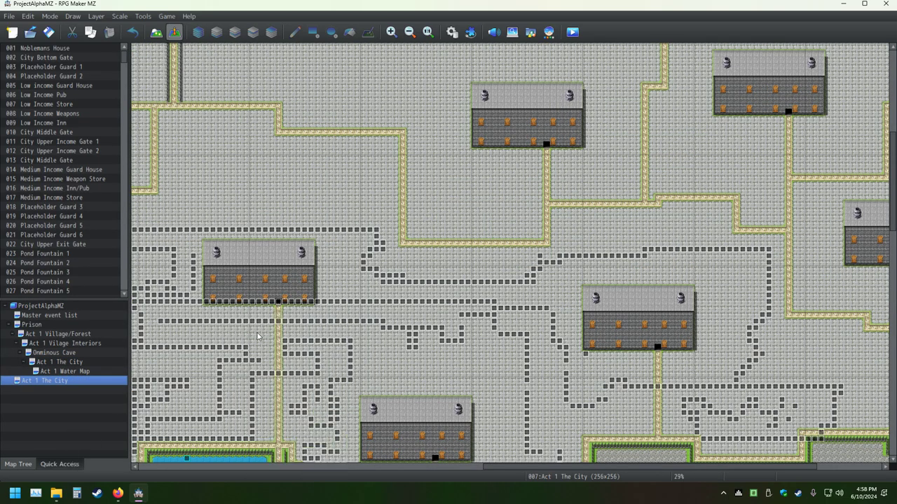
left_click(330, 325)
key("Delete")
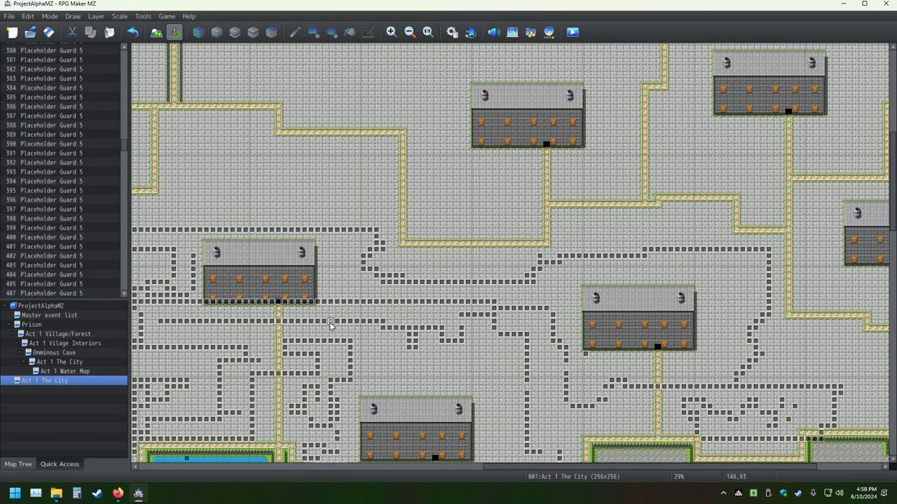
Step: Refresh the data folder listing in Explorer, then delete the next guard event
left_click(56, 493)
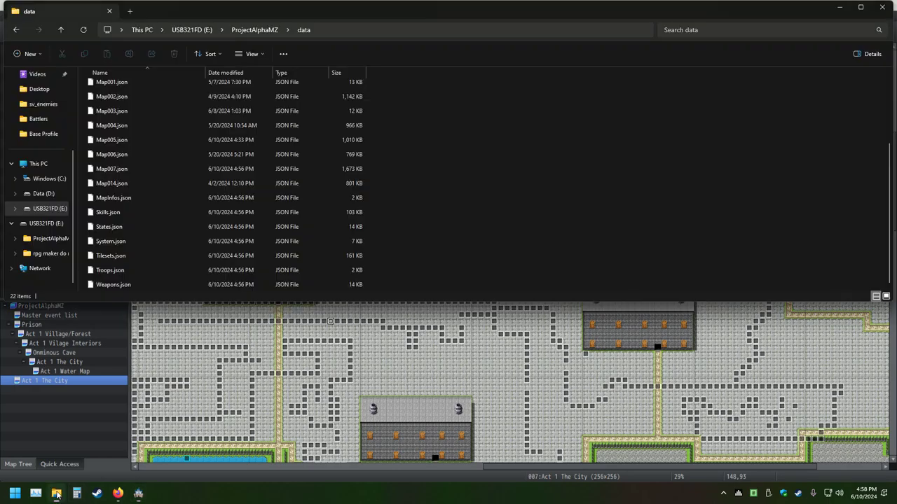
left_click(83, 30)
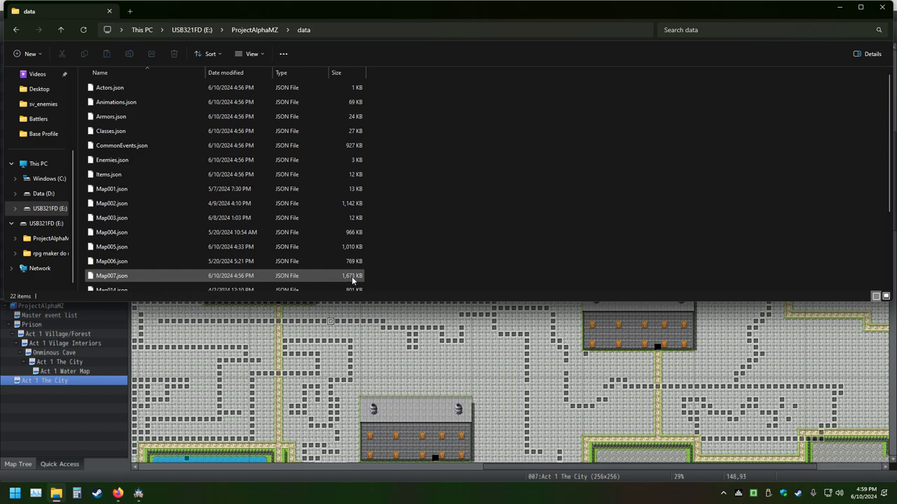
left_click(337, 323)
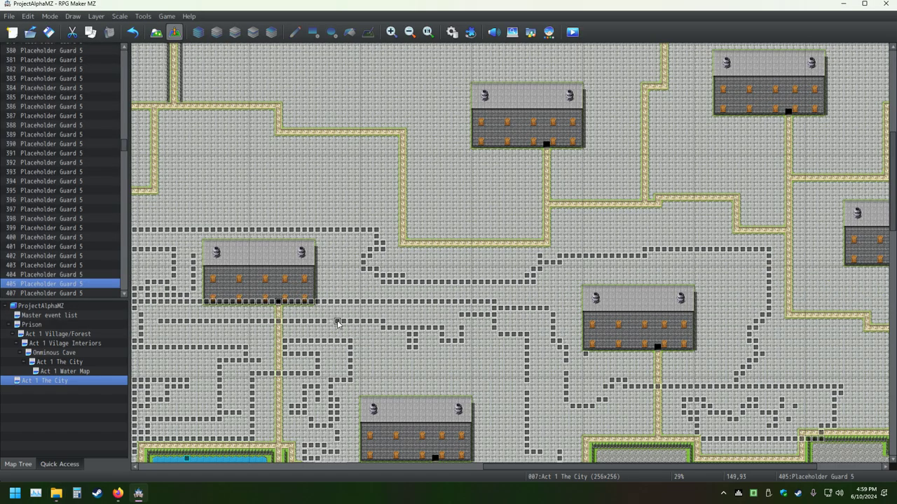
key("Delete")
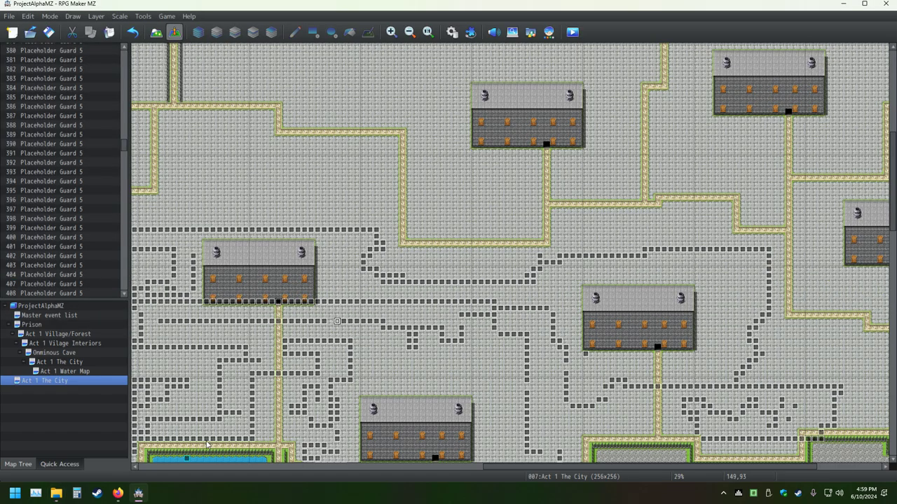
Step: Reopen the data folder to refresh it, delete a third guard event, and recheck Map007.json
left_click(56, 493)
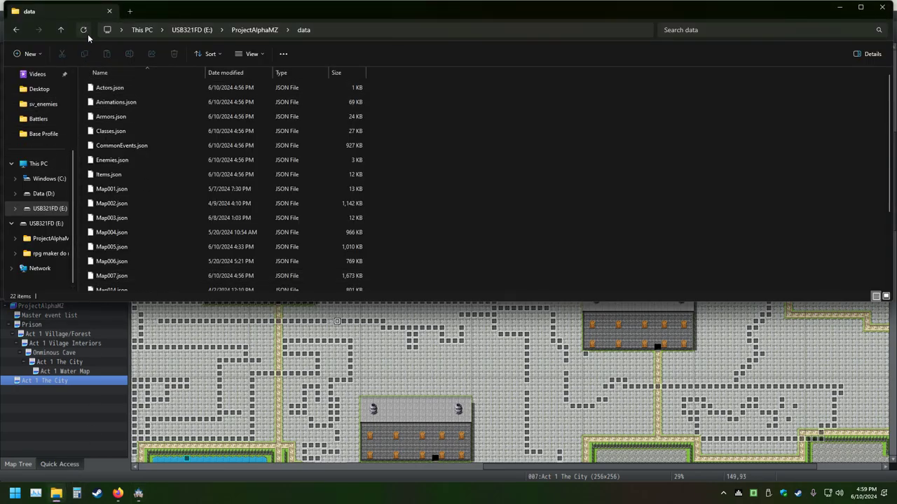
left_click(16, 31)
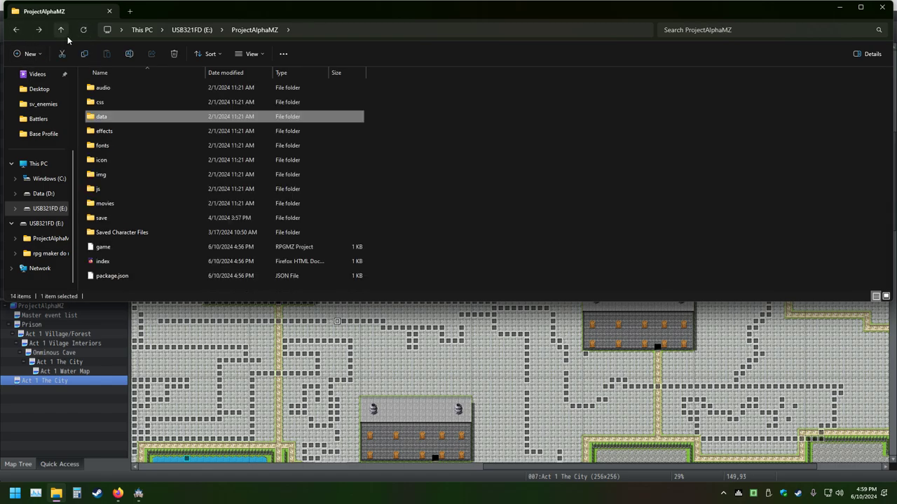
double_click(98, 117)
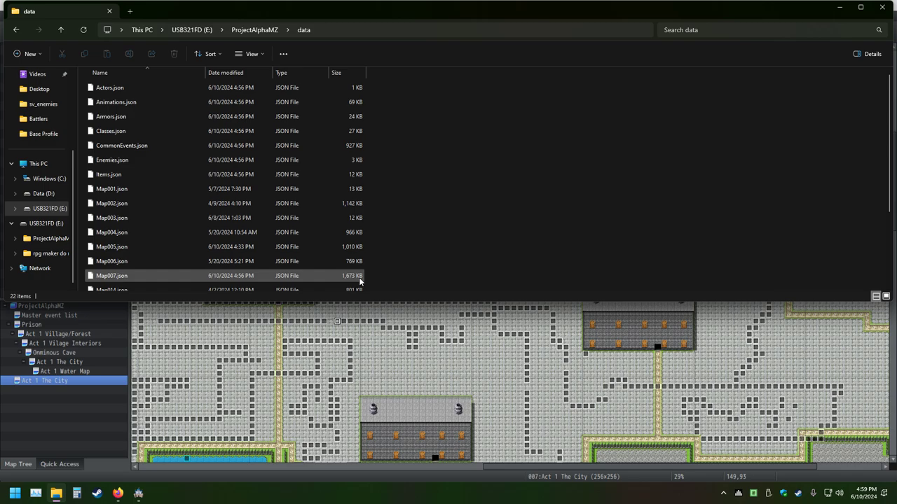
left_click(341, 325)
key("Delete")
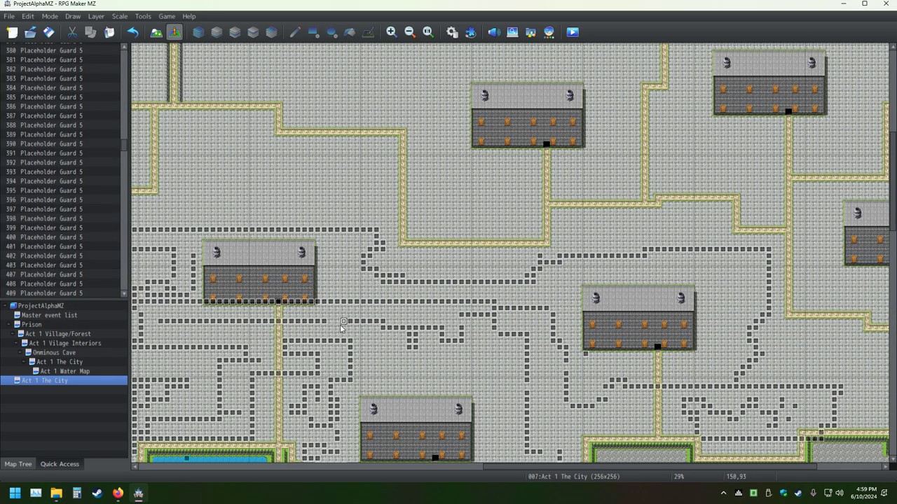
left_click(55, 494)
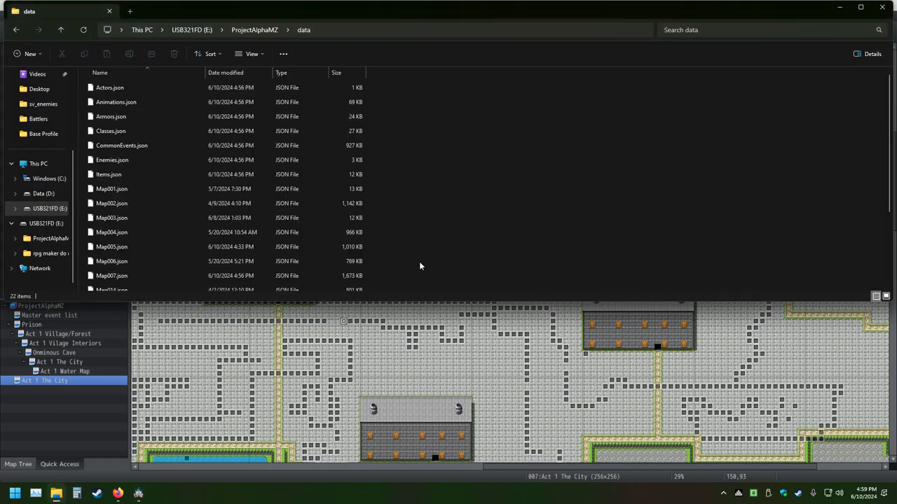
Step: Delete the top-level Act 1 The City map 007 from the map tree, confirming with Yes
left_click(293, 373)
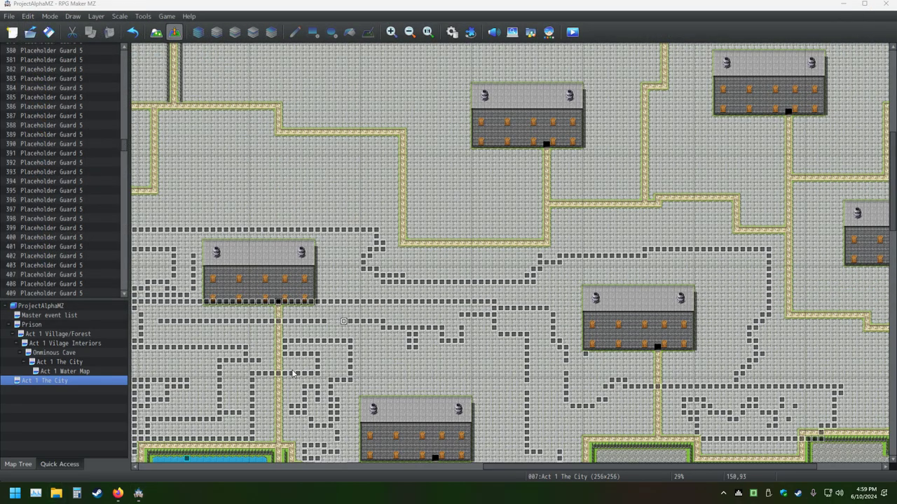
right_click(43, 381)
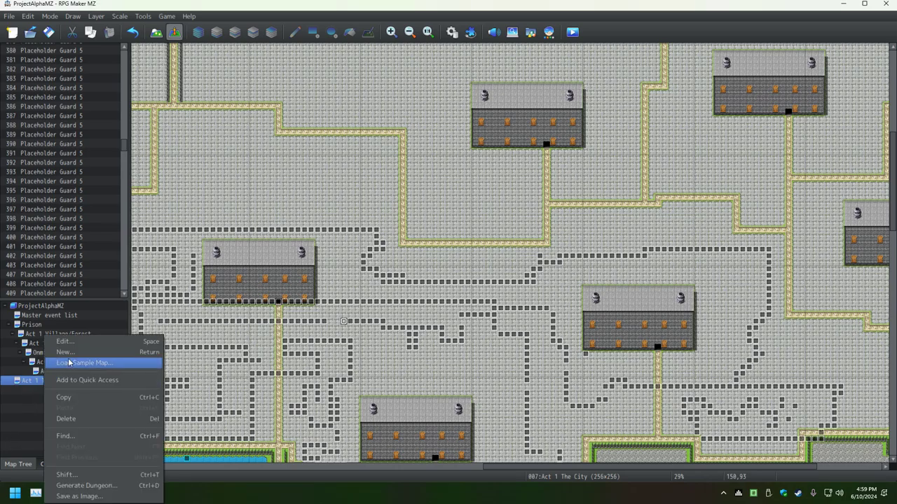
left_click(84, 418)
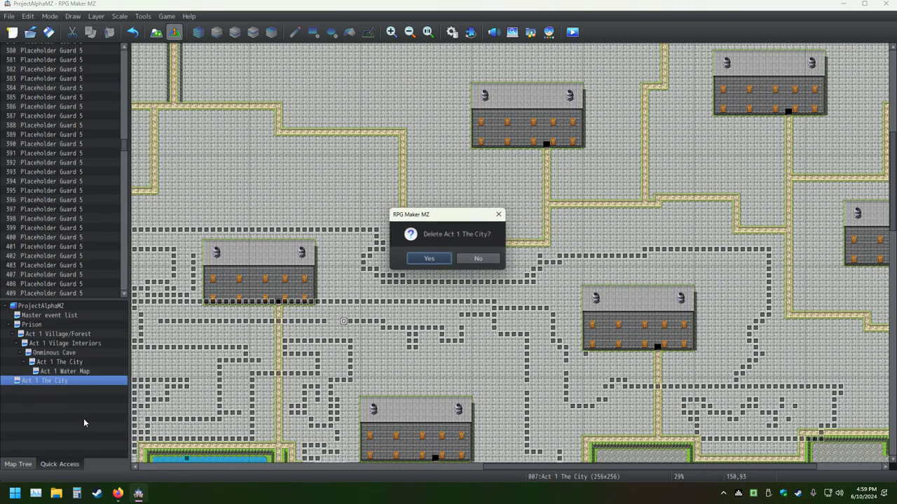
left_click(430, 259)
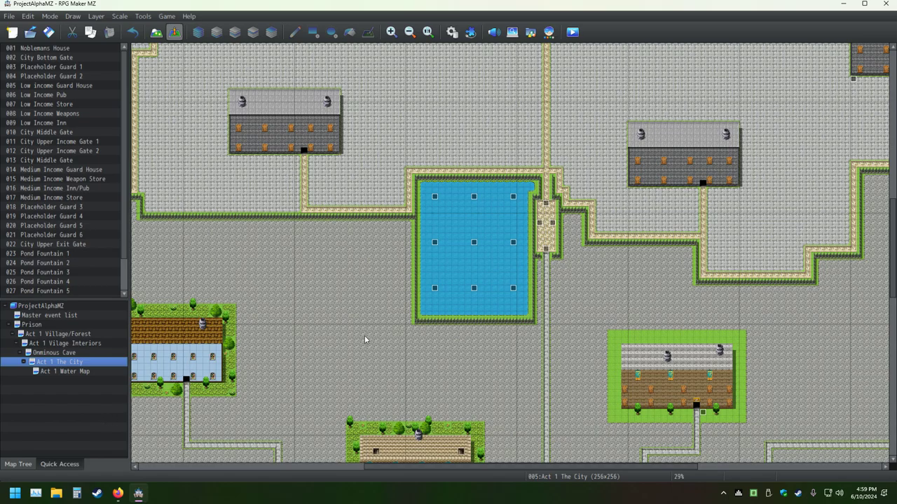
Step: Save the project while viewing Act 1 The City map 005
scroll(368, 295, "down", 3, "ctrl")
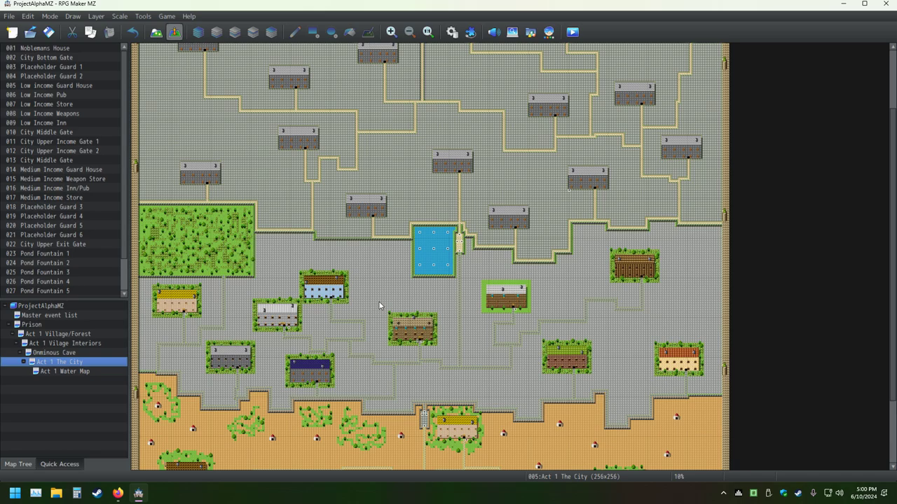
left_click(49, 32)
scroll(393, 259, "up", 4, "ctrl")
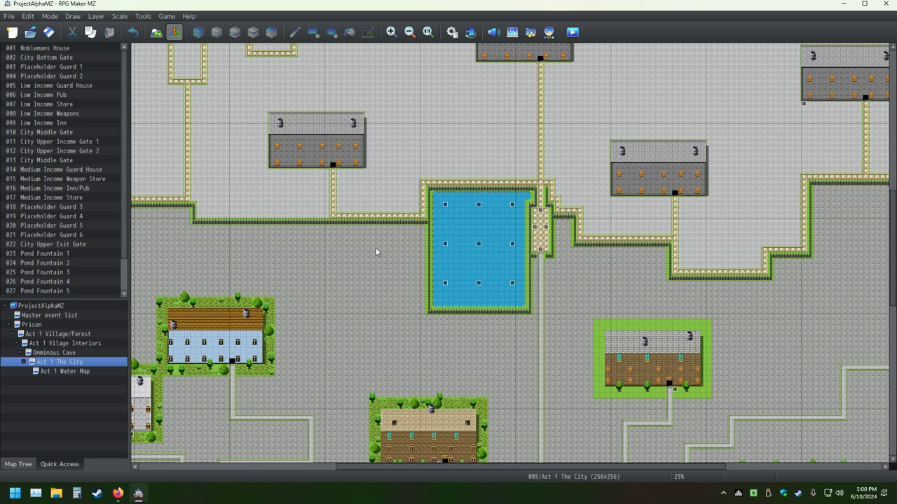
Step: Scroll to the southern houses and switch from Event mode to Map mode with F5
scroll(364, 263, "up", 3)
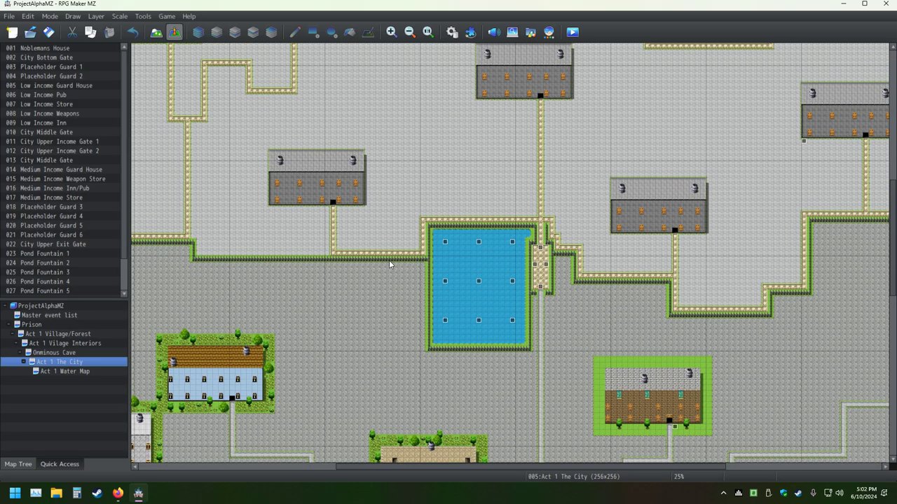
scroll(389, 262, "up", 3)
scroll(402, 260, "down", 5)
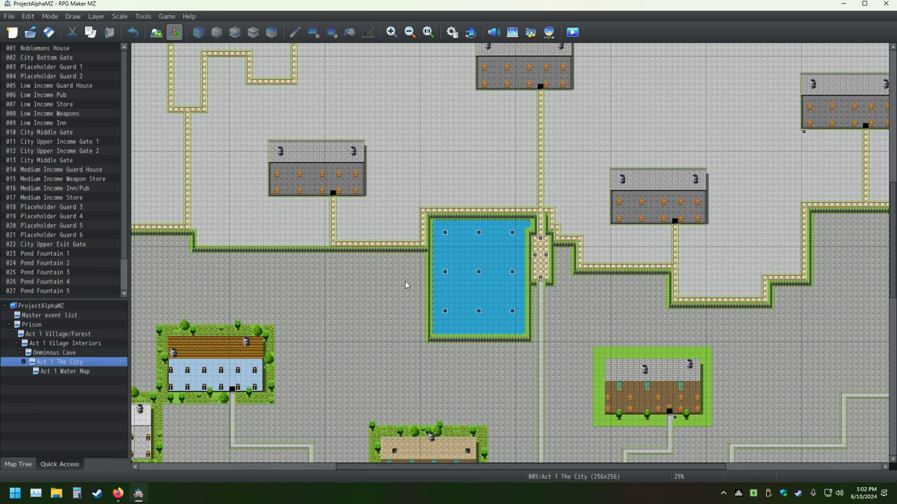
scroll(405, 285, "down", 3)
scroll(405, 281, "down", 7)
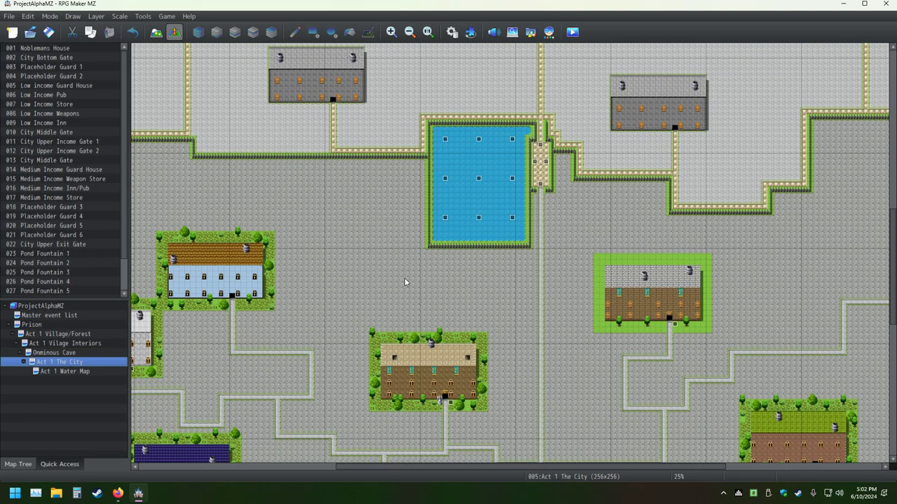
scroll(558, 259, "down", 1)
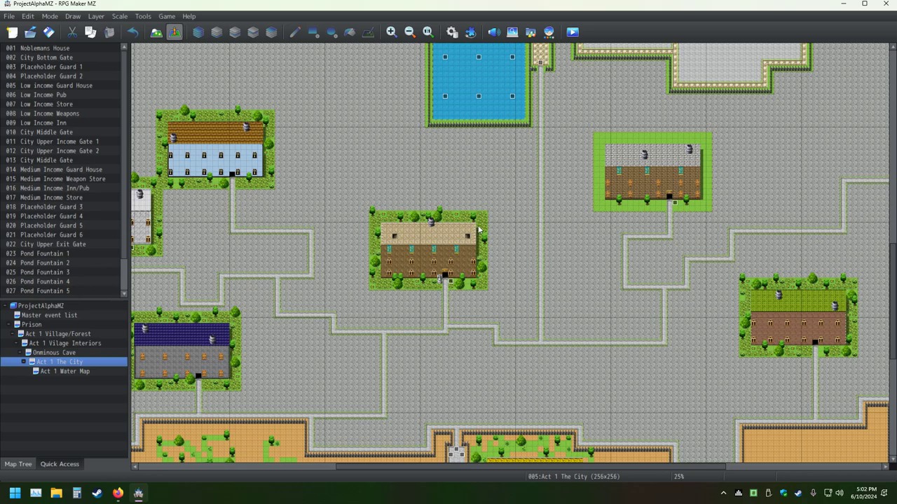
key("F5")
Step: Zoom to the teal-window house, pick the small tree tile from tab B, and undo a trial Fill
middle_click_drag(553, 265, 478, 280)
scroll(582, 259, "up", 2, "ctrl")
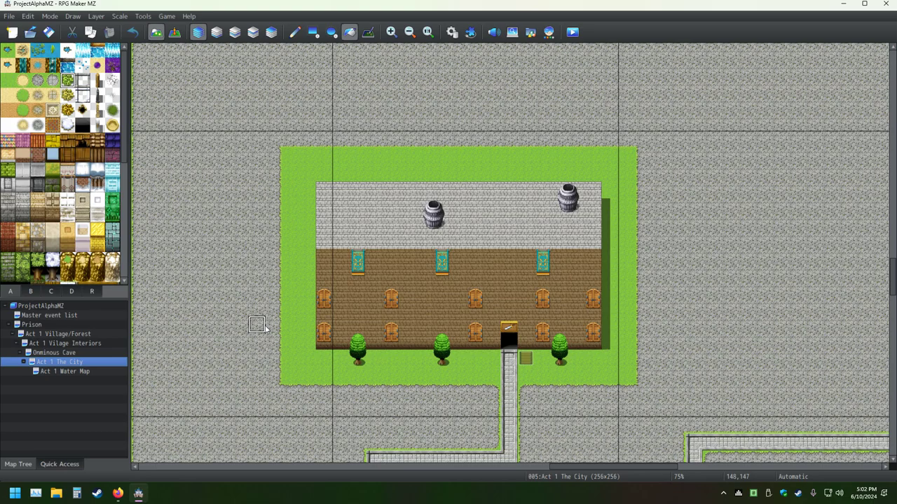
left_click(30, 290)
scroll(73, 259, "down", 4)
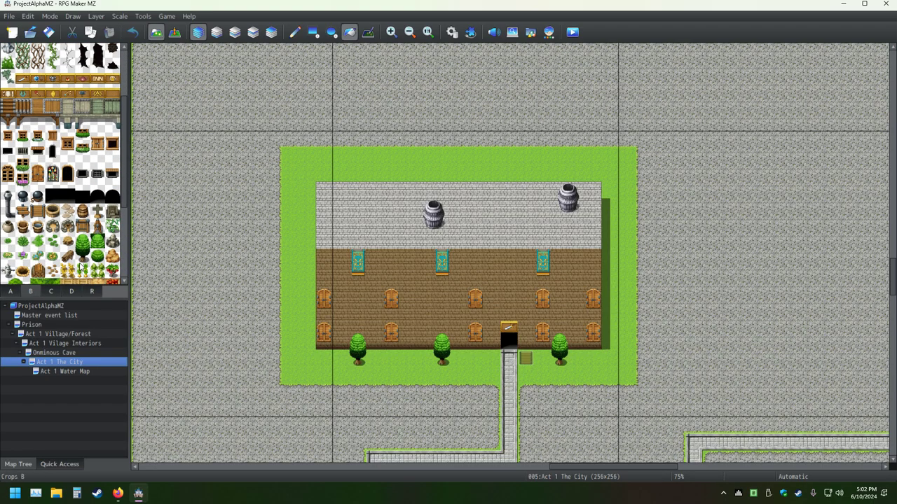
left_click(82, 250)
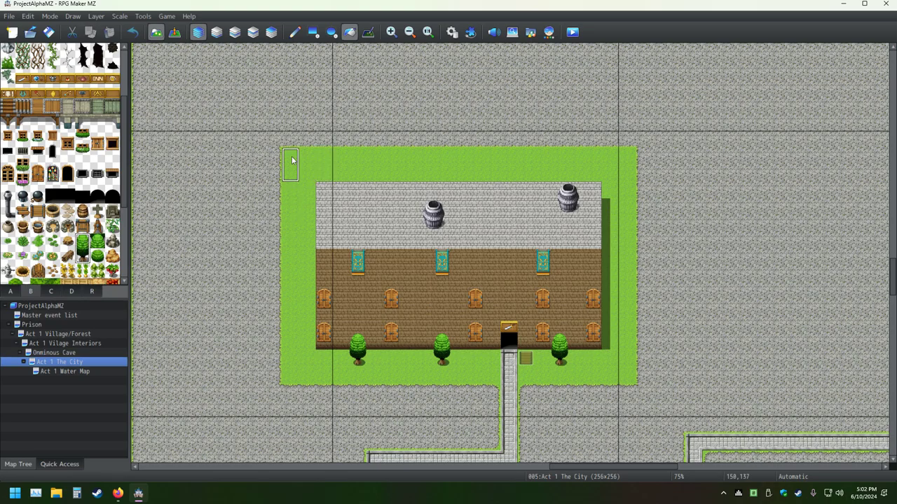
left_click(428, 165)
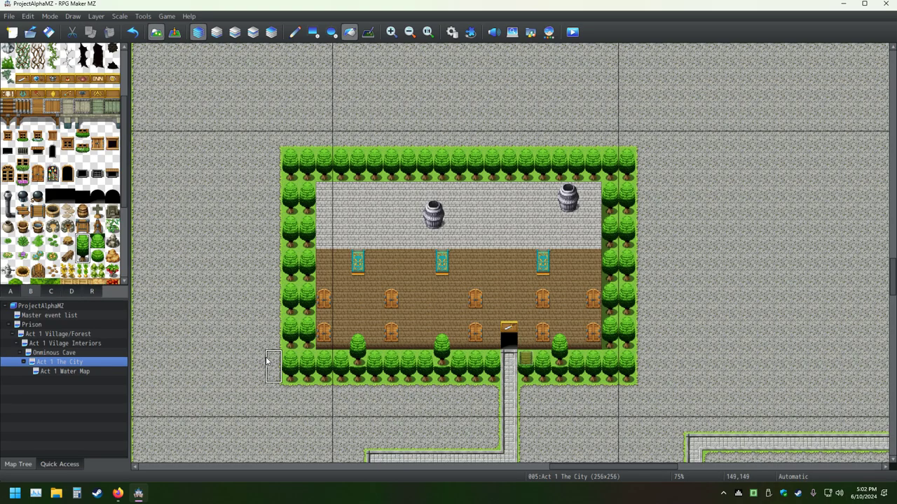
left_click(133, 32)
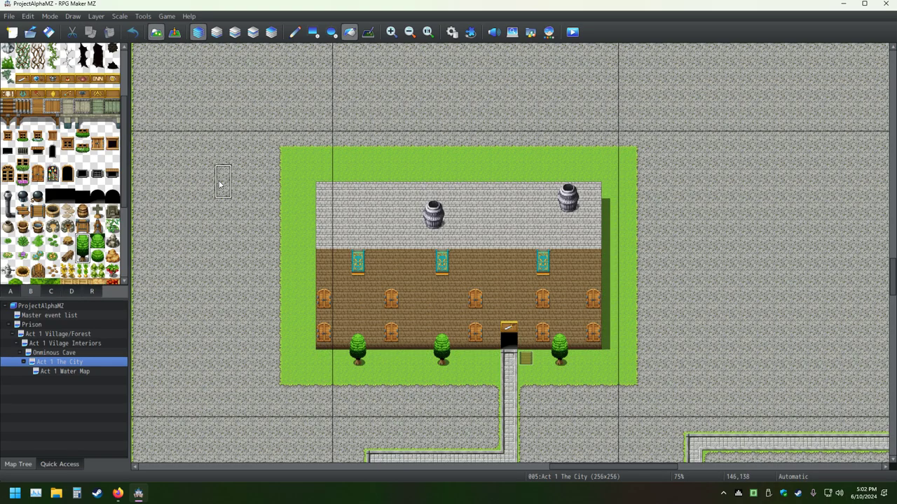
Step: With the Pencil, place trees at the grass's top corners, above the roof, and below the house
left_click(294, 32)
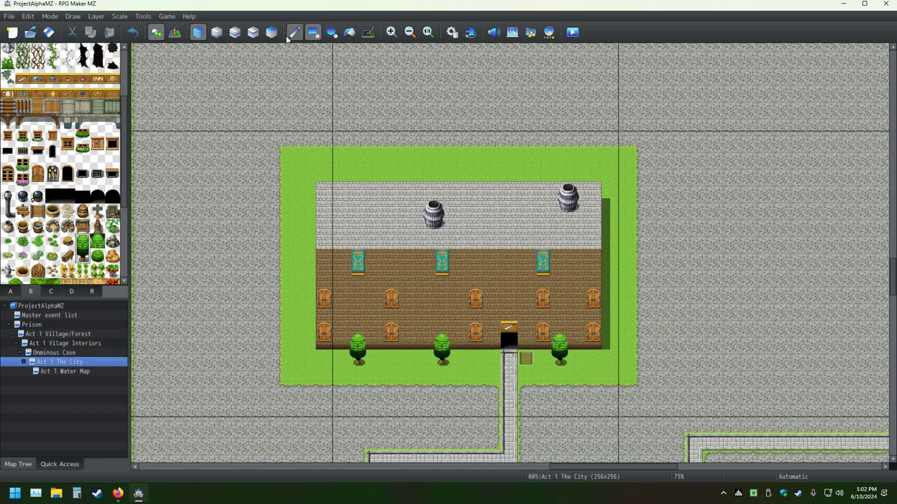
left_click(290, 140)
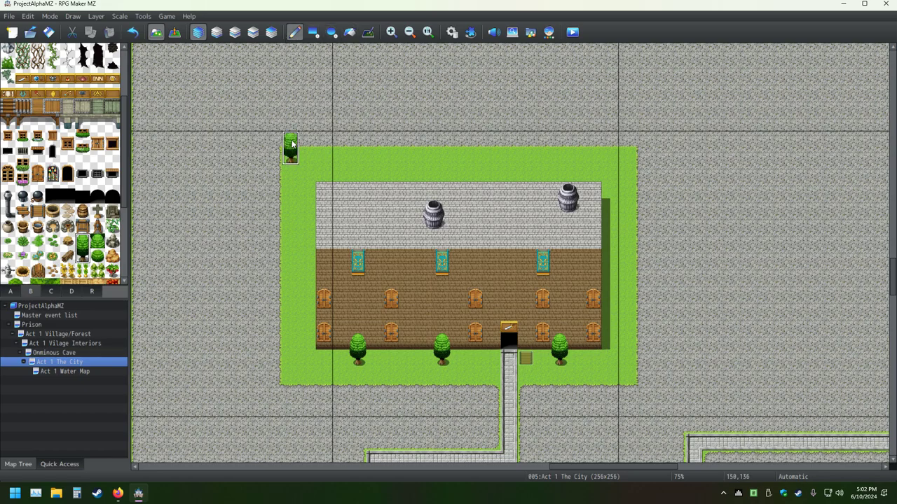
left_click(413, 171)
left_click(132, 33)
left_click(423, 172)
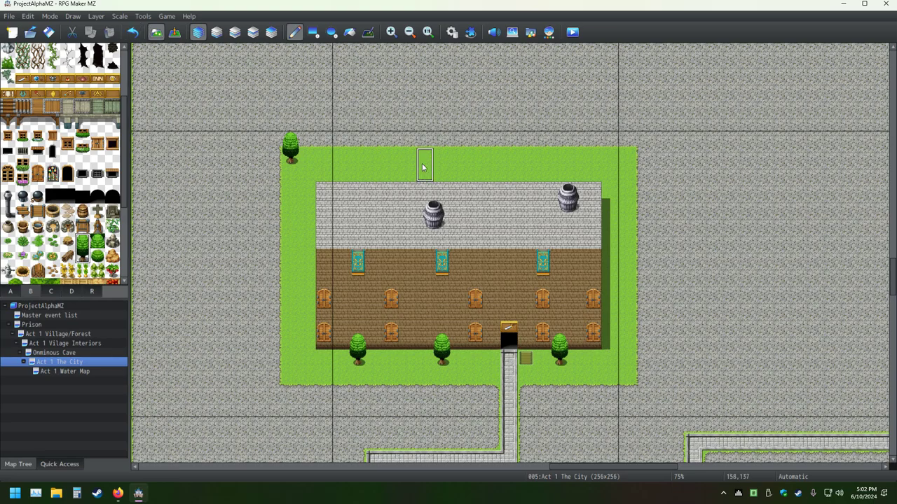
left_click(627, 165)
left_click(375, 367)
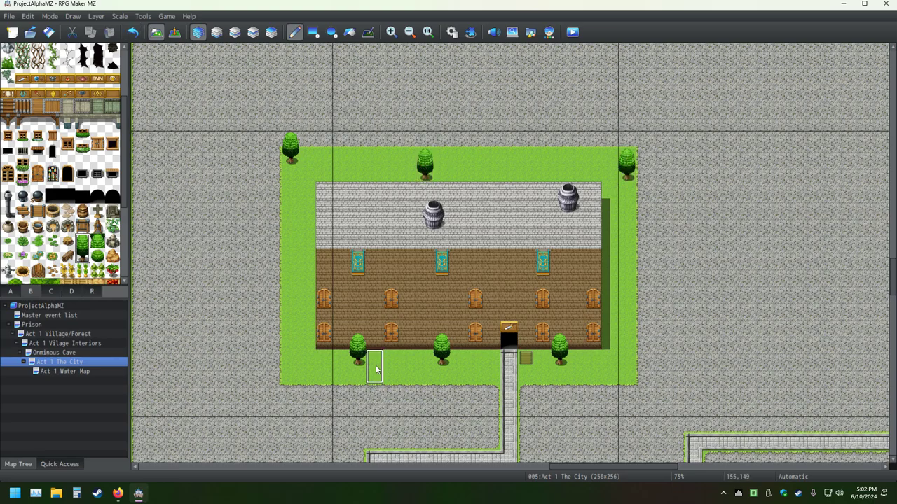
Step: Add trees on the grass left and right of the house, above the roof, and near the door
left_click(290, 317)
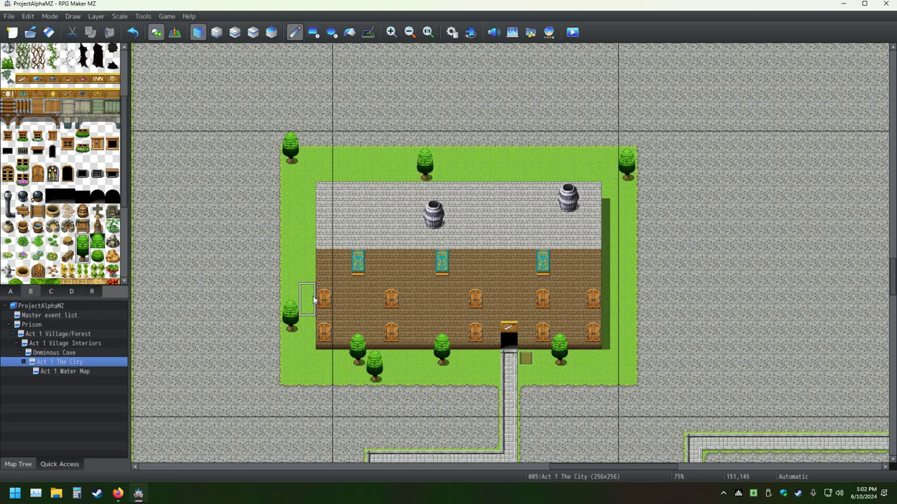
left_click(592, 300)
left_click(132, 31)
left_click(540, 162)
left_click(306, 233)
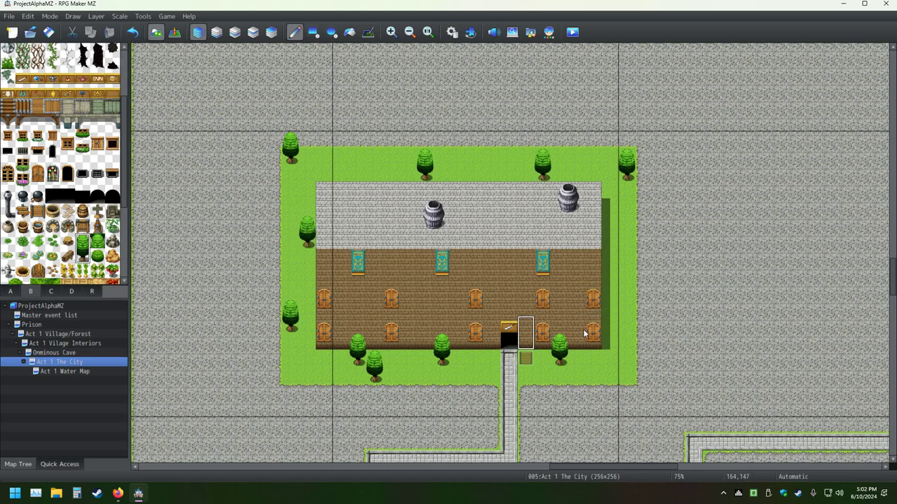
left_click(629, 322)
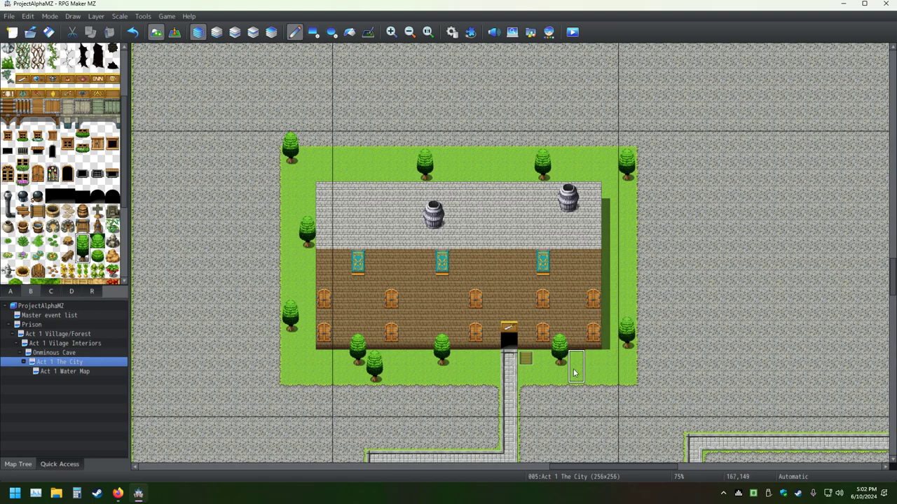
left_click(473, 338)
left_click(493, 150)
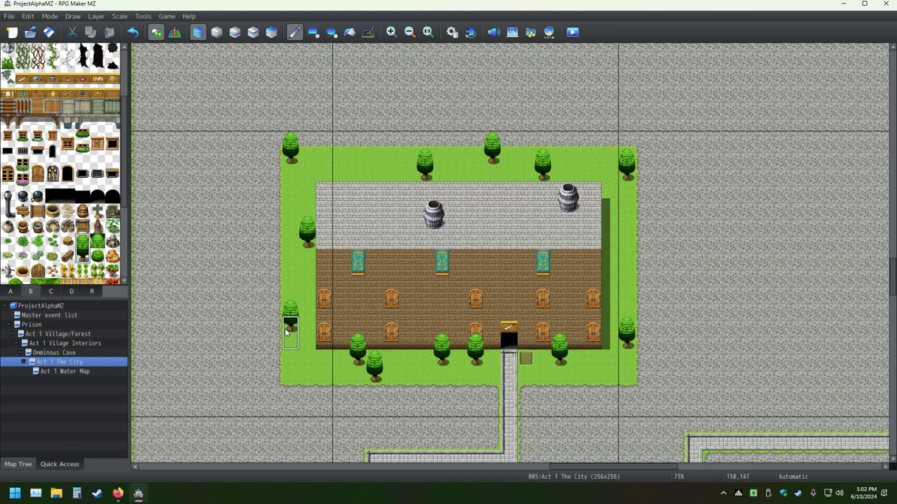
Step: Paint eight large trees on the grass above, left, below and right of the building
scroll(34, 239, "down", 3)
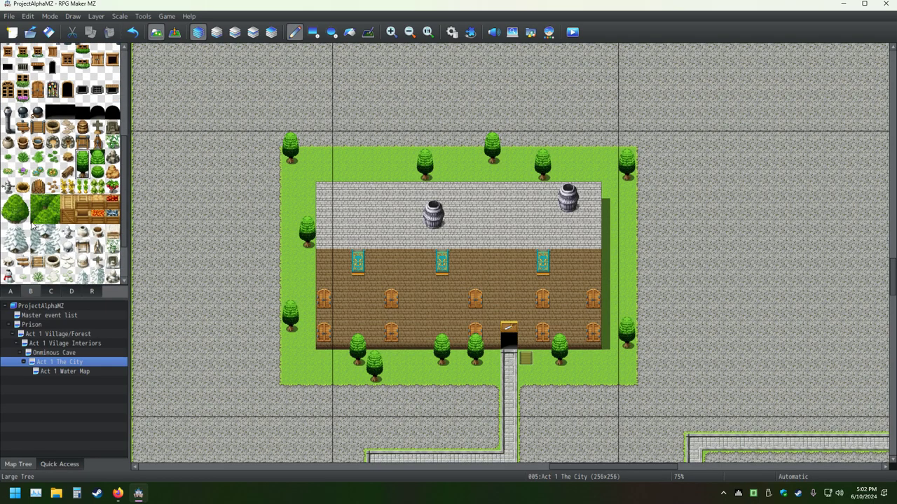
left_click(10, 219)
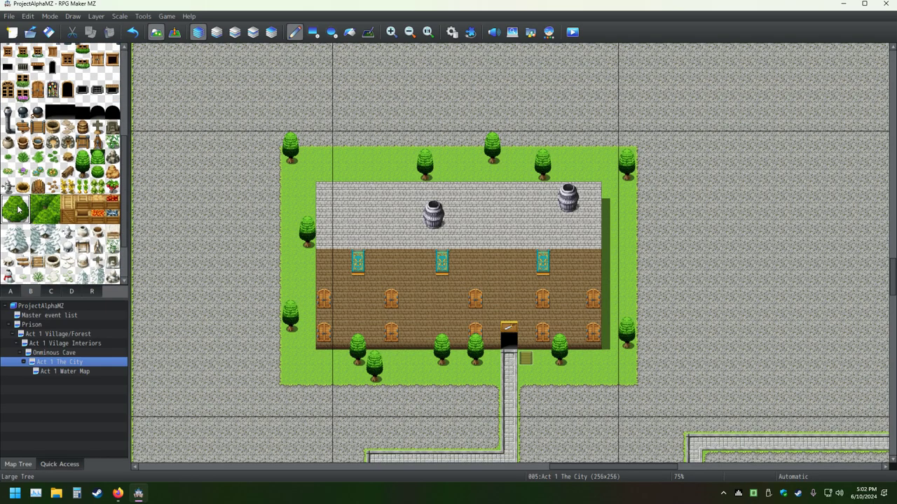
left_click(371, 148)
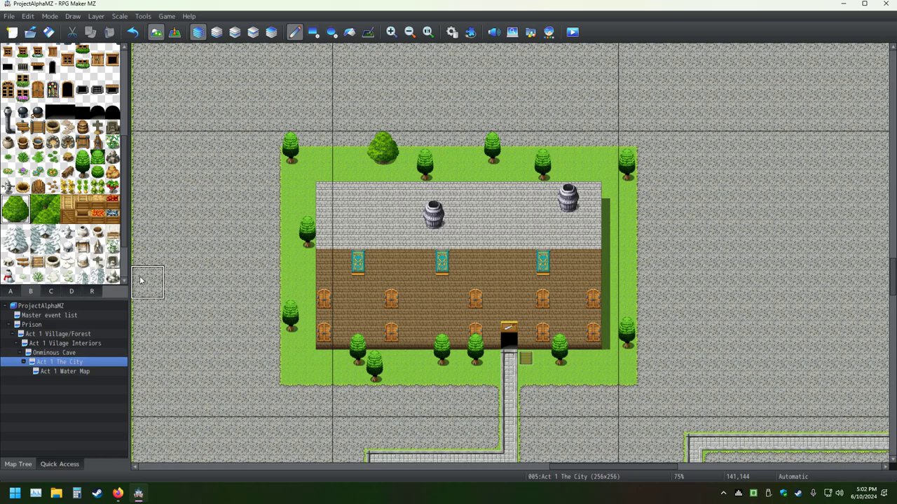
left_click(299, 196)
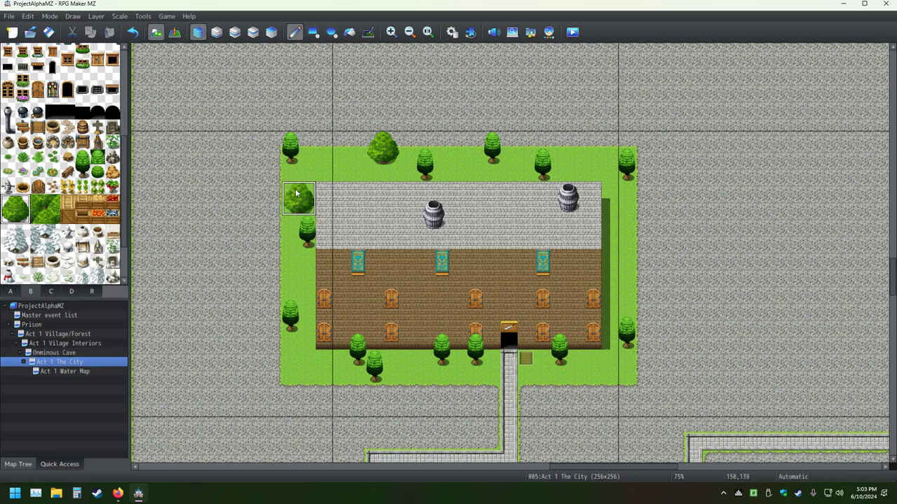
left_click(318, 359)
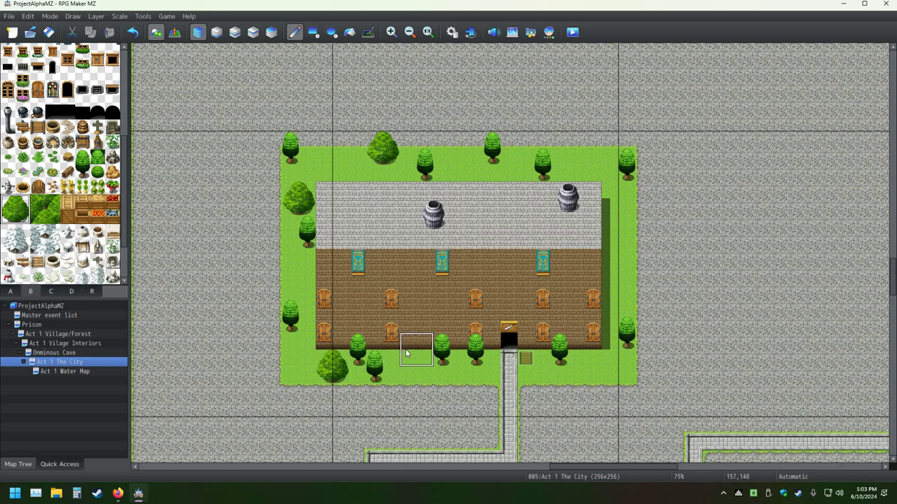
left_click(423, 367)
left_click(377, 353)
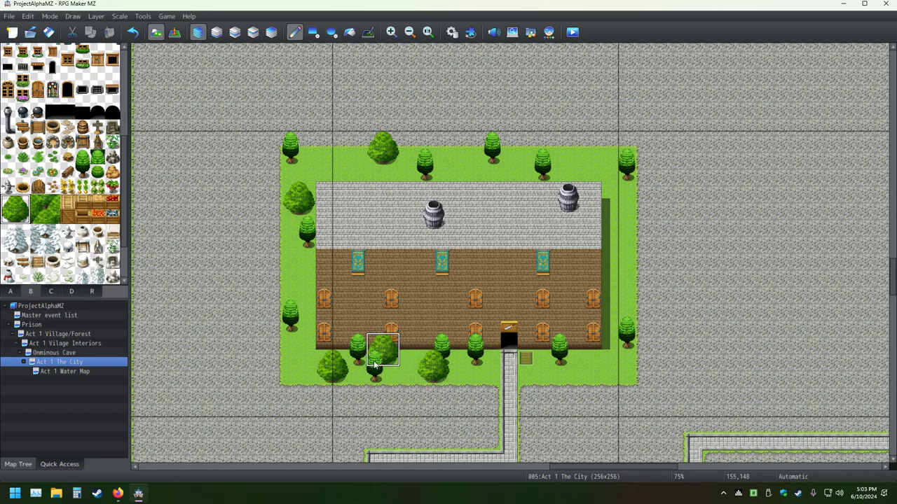
left_click(616, 231)
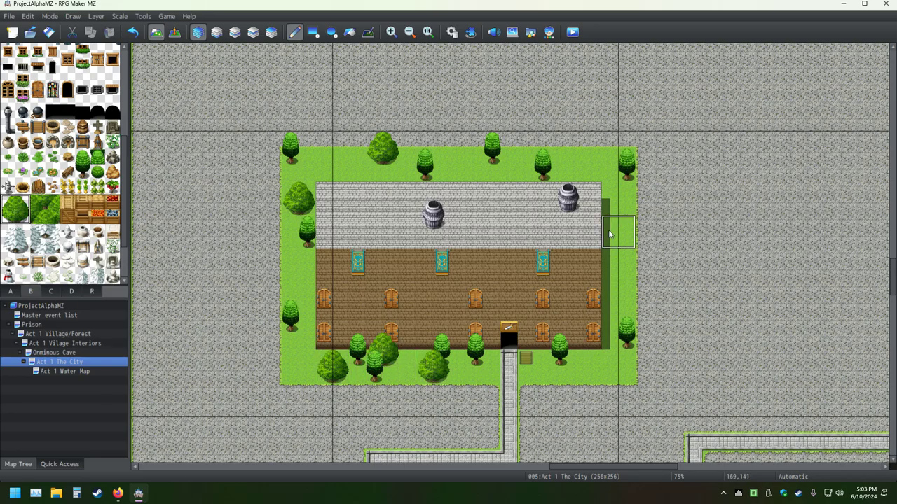
left_click(601, 161)
left_click(618, 364)
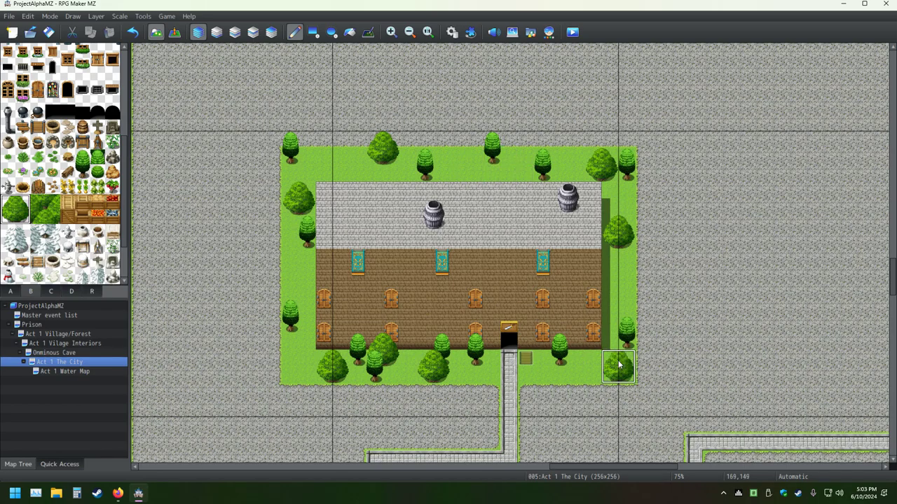
Step: Add five small flowers on the top, right and bottom grass around the building
left_click(53, 171)
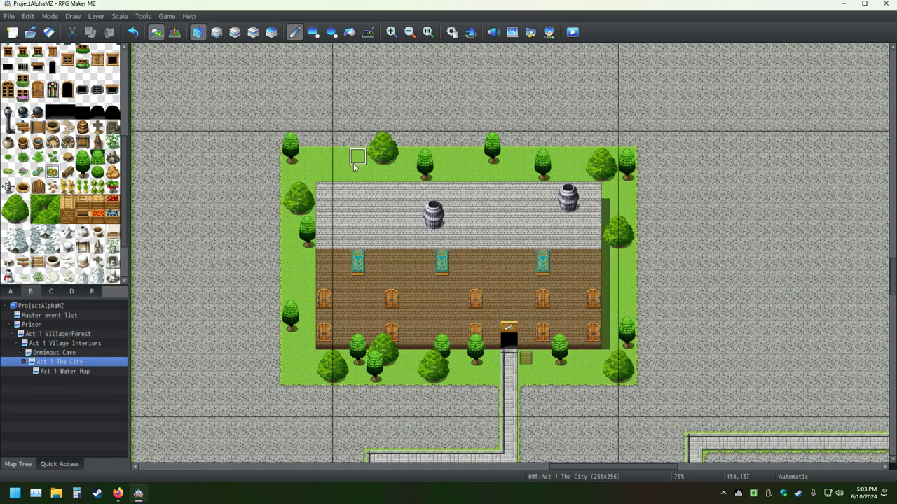
left_click(355, 163)
left_click(510, 161)
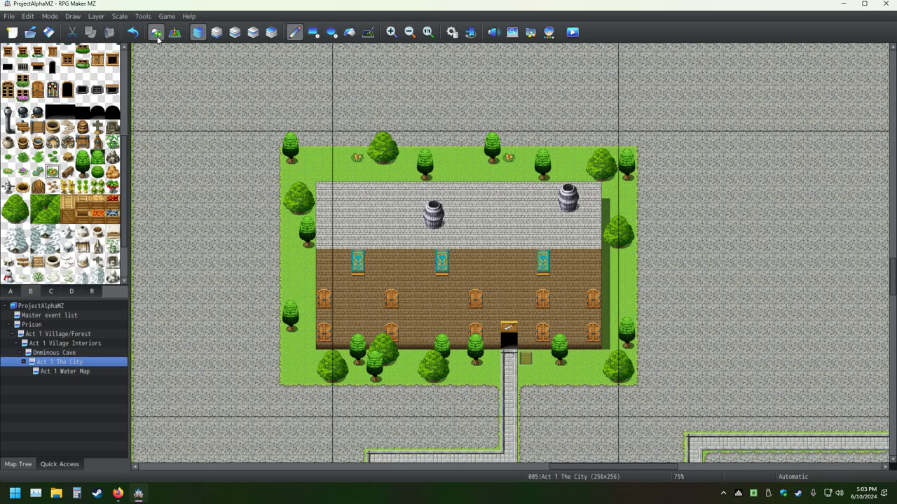
left_click(626, 275)
left_click(541, 358)
left_click(407, 358)
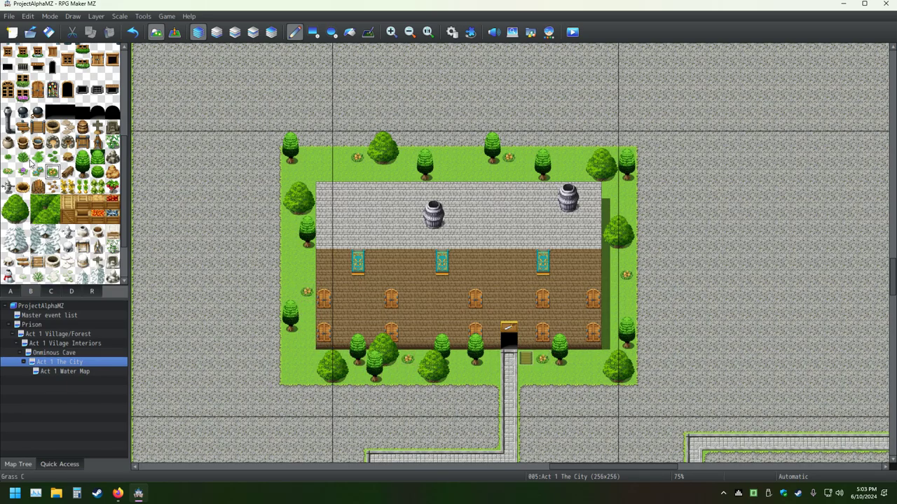
Step: Dot five white-flower bushes on the grass, then switch the palette to tab A
scroll(70, 252, "down", 1)
scroll(70, 252, "down", 3)
left_click(82, 263)
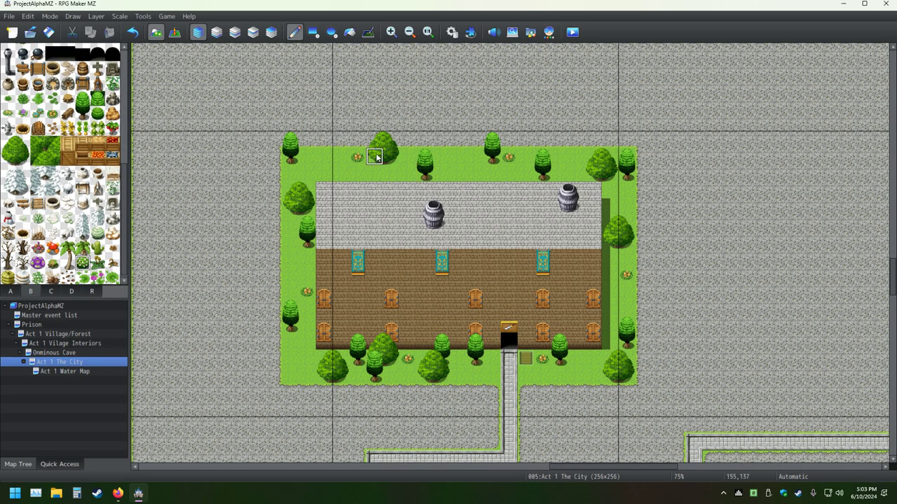
left_click(307, 173)
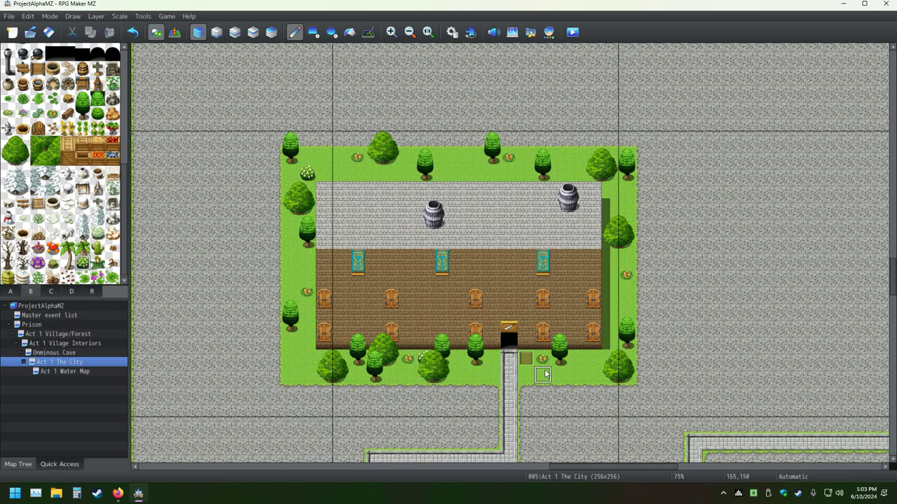
left_click(576, 358)
left_click(459, 155)
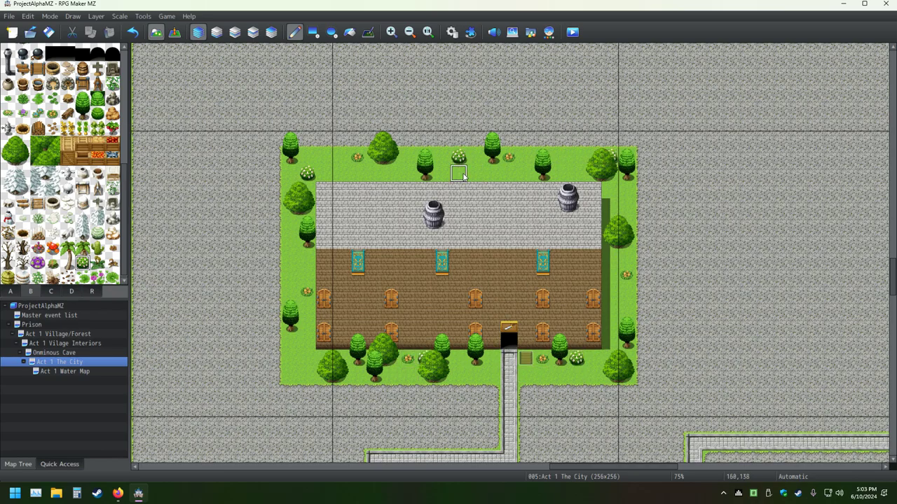
left_click(627, 307)
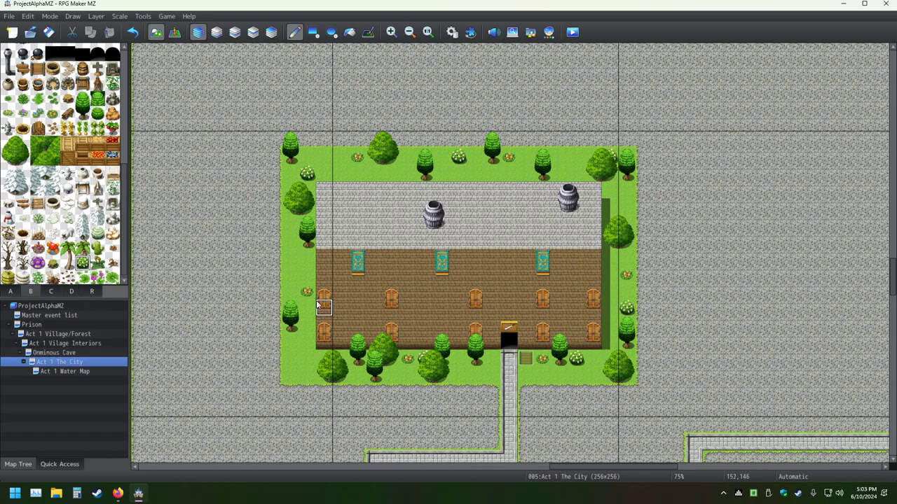
left_click(289, 374)
left_click(10, 290)
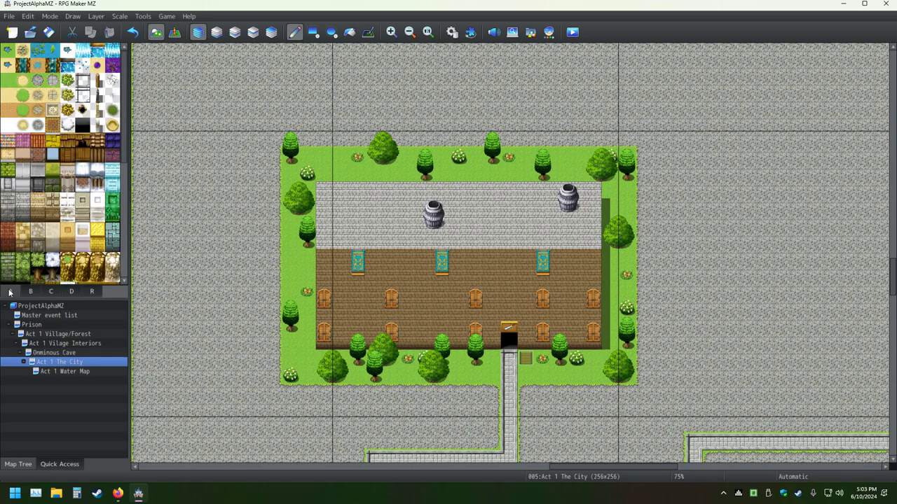
Step: Flood-fill the top and right grass strips around the building with hedge tiles
left_click(350, 33)
left_click(410, 177)
left_click(470, 180)
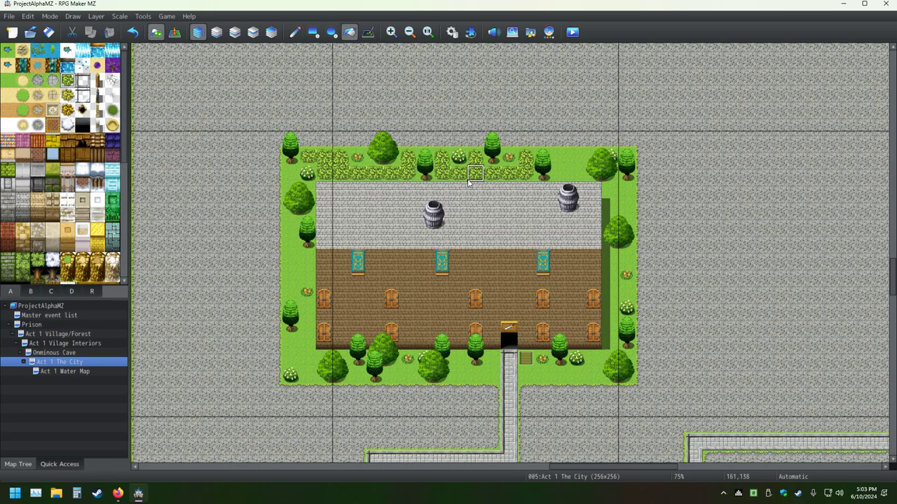
left_click(565, 172)
left_click(627, 195)
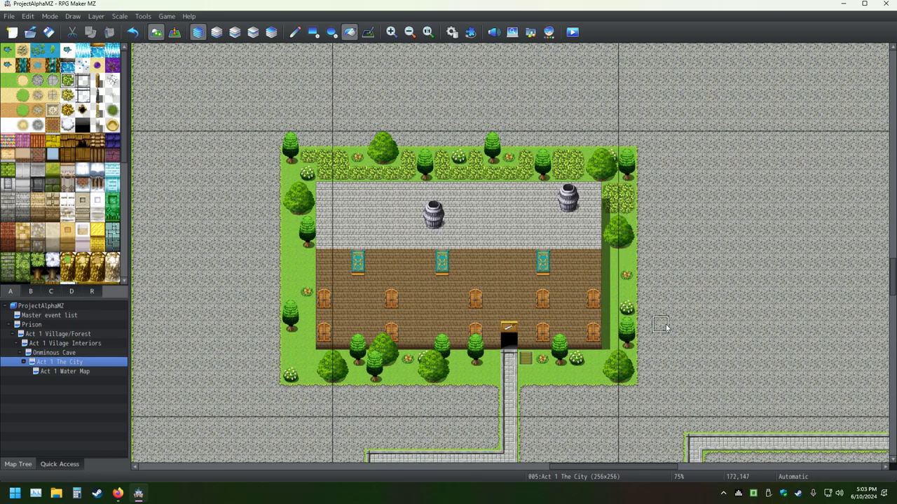
left_click(610, 261)
left_click(593, 374)
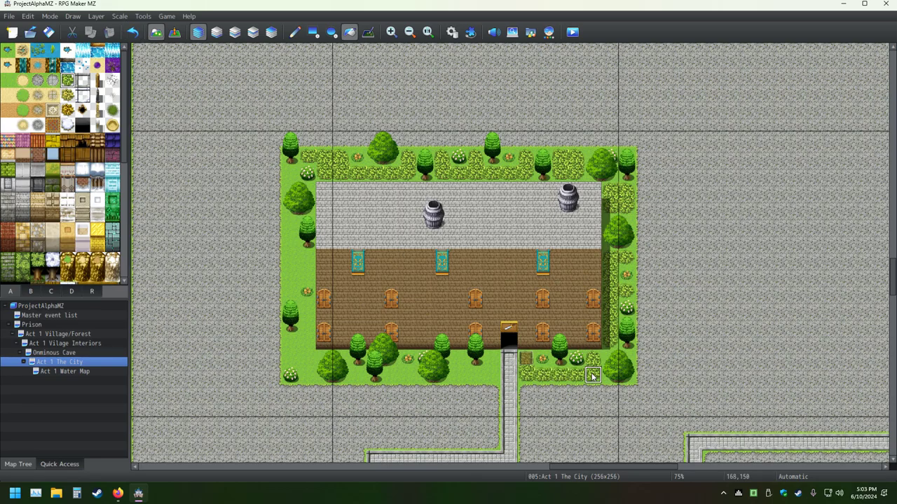
Step: Fill the bottom and left grass pockets with hedge and save the project
left_click(476, 371)
left_click(412, 374)
left_click(306, 359)
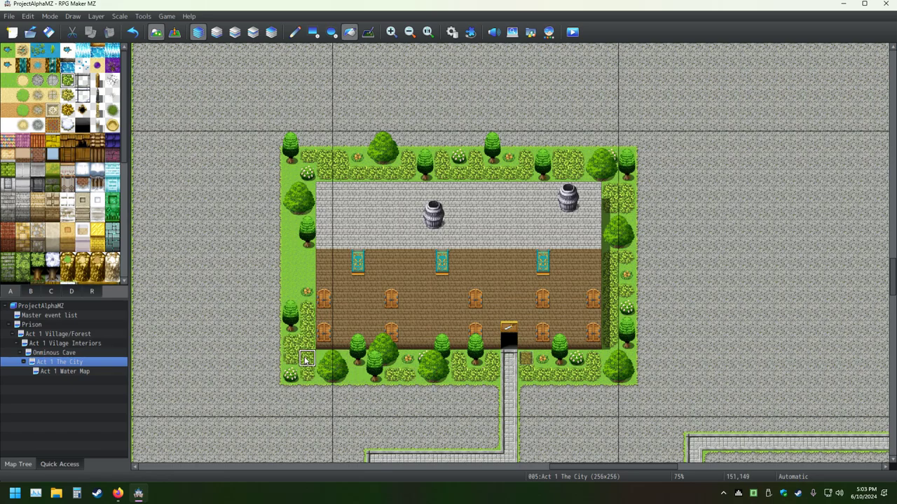
left_click(343, 375)
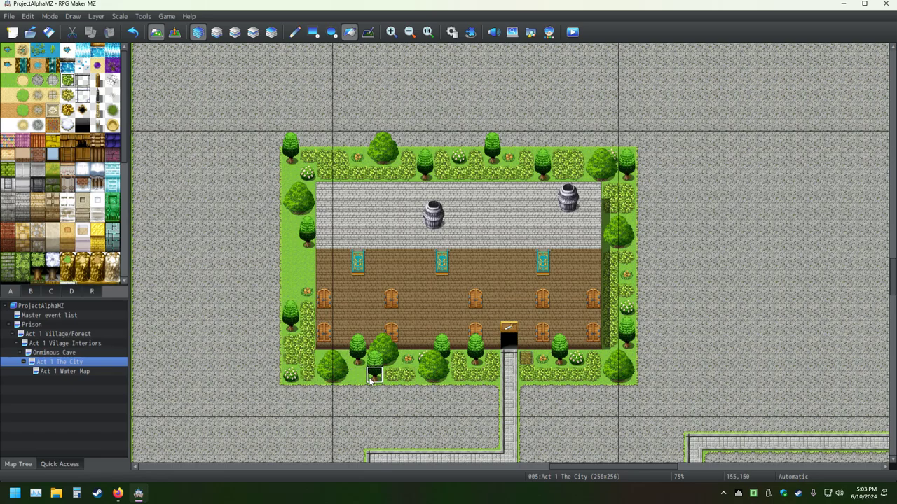
left_click(295, 274)
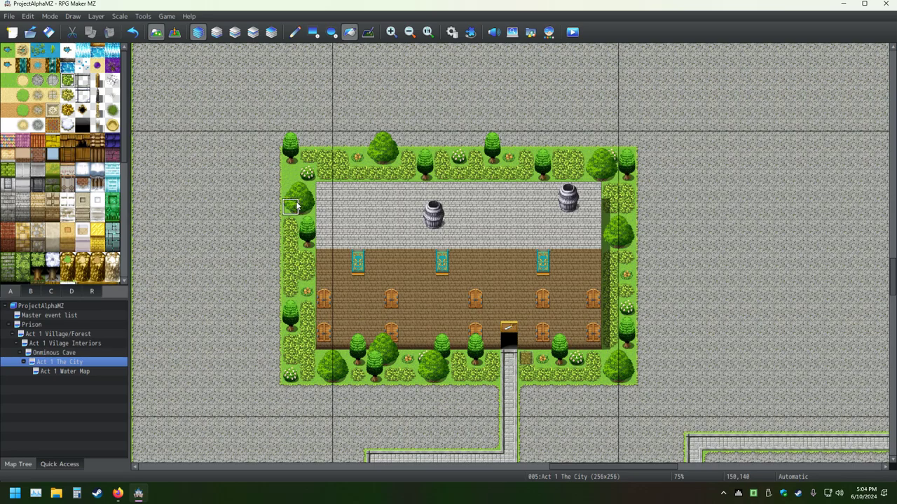
left_click(291, 174)
left_click(47, 33)
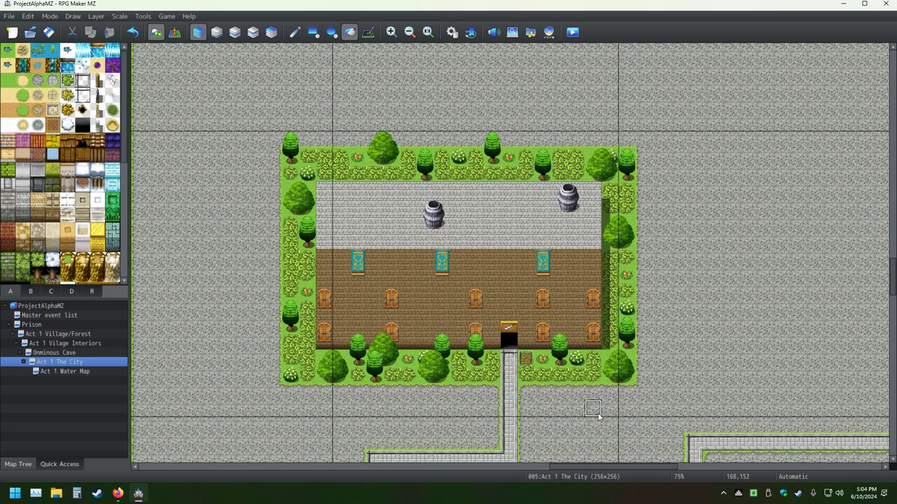
Step: Zoom out the city map to 21% and save the project
scroll(522, 360, "down", 4, "ctrl")
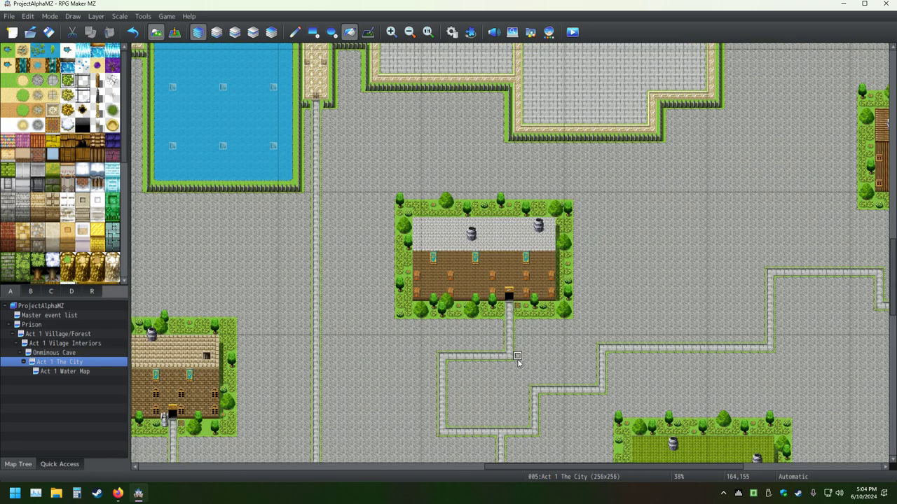
scroll(463, 358, "left", 10, "shift")
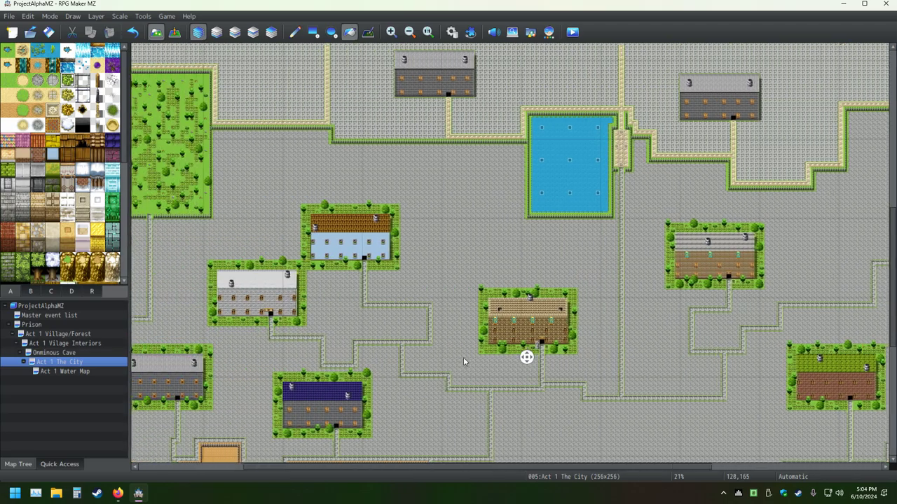
scroll(460, 359, "right", 4, "shift")
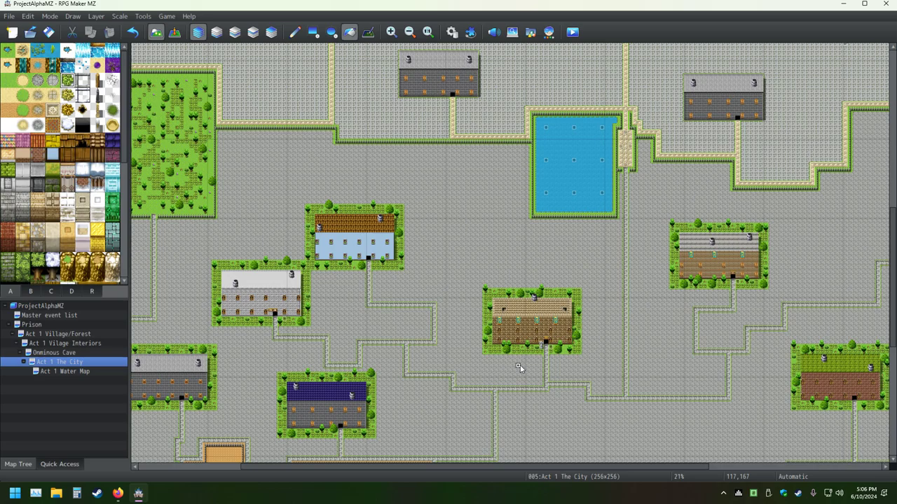
left_click(49, 32)
left_click(48, 33)
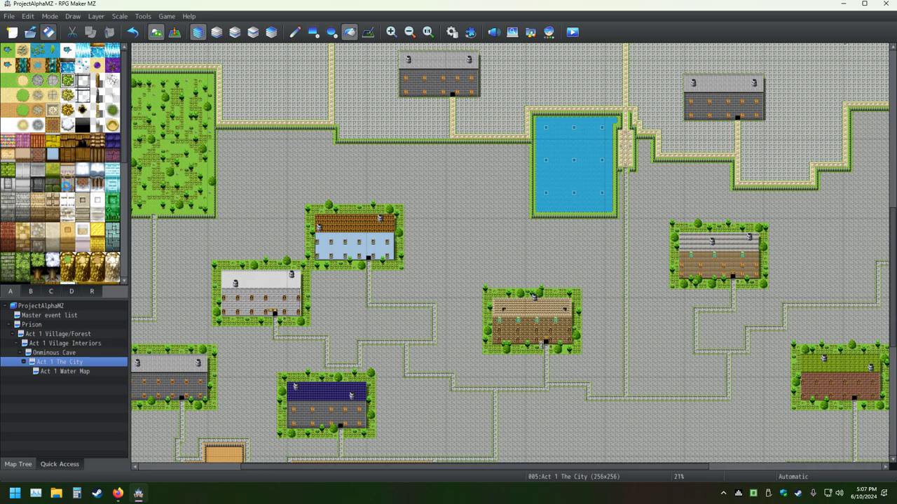
Step: Collapse the Act 1 The City branch, visit Ominous Cave, then return to the city map
left_click(24, 362)
left_click(45, 353)
left_click(47, 362)
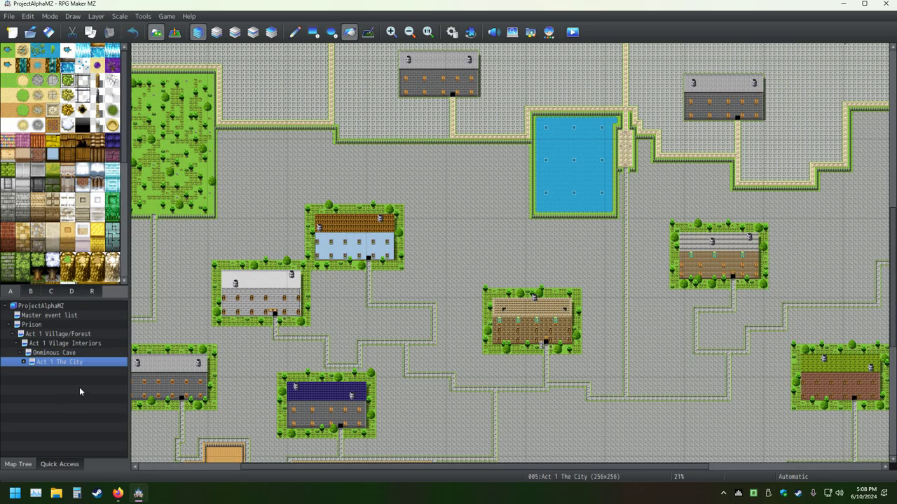
Step: Save with Ctrl+S and pan up to the northern grey buildings above the pond
key("ctrl+s")
scroll(483, 321, "up", 5)
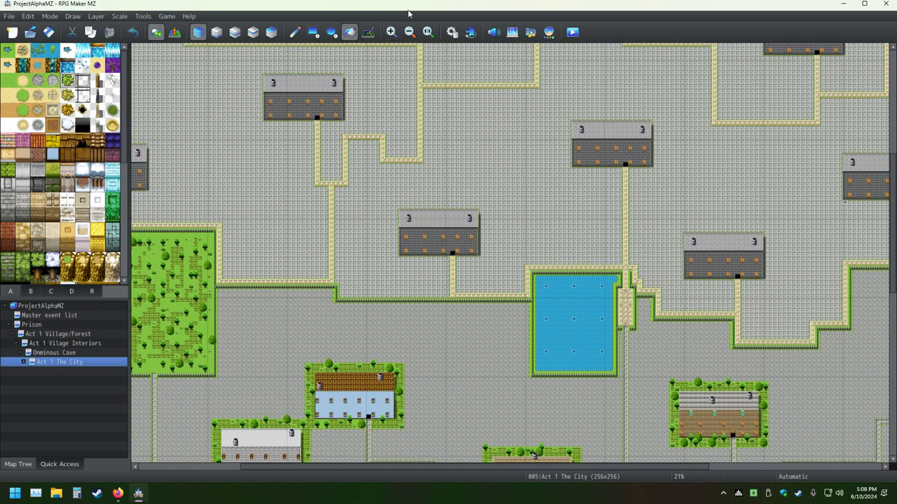
scroll(475, 414, "up", 1)
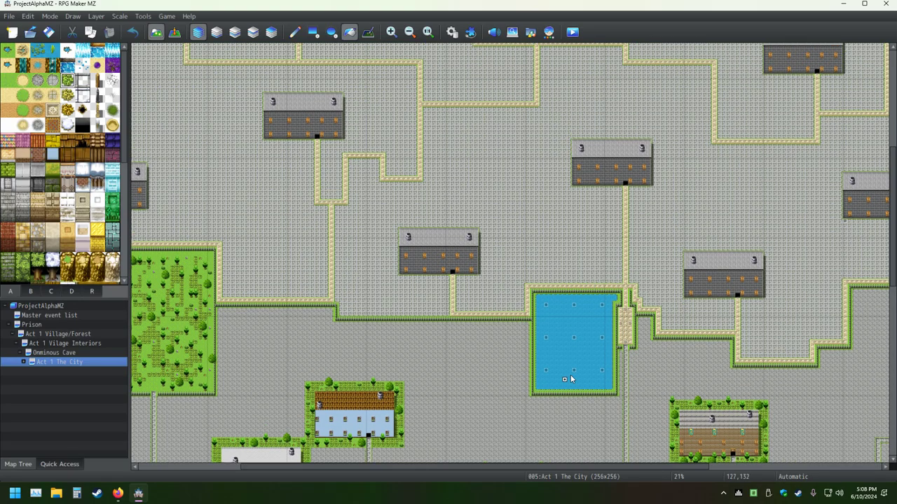
scroll(575, 372, "up", 2)
middle_click_drag(578, 301, 574, 246)
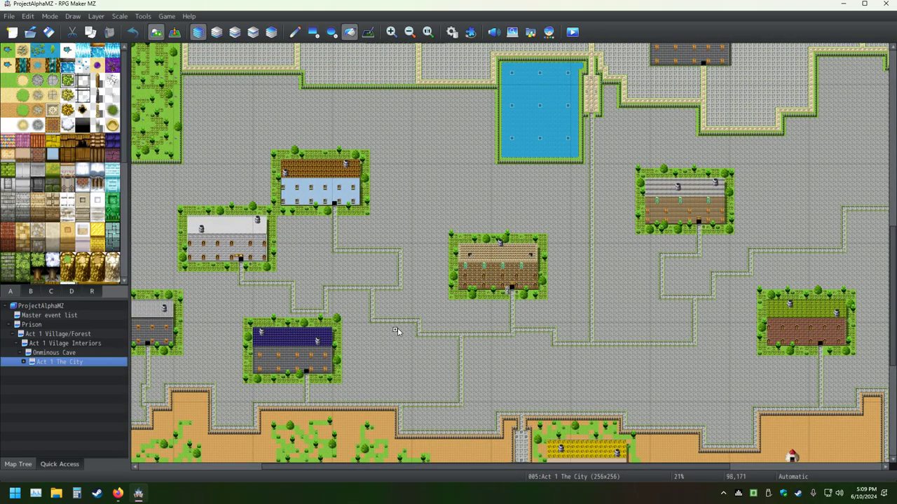
Step: Copy the building with its grass surround and pan toward the pond area
scroll(415, 309, "up", 4, "ctrl")
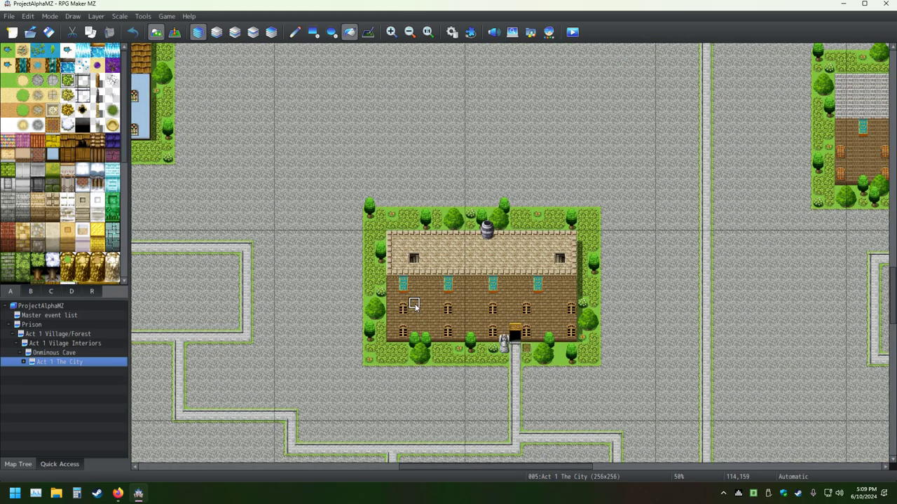
scroll(415, 306, "up", 2, "ctrl")
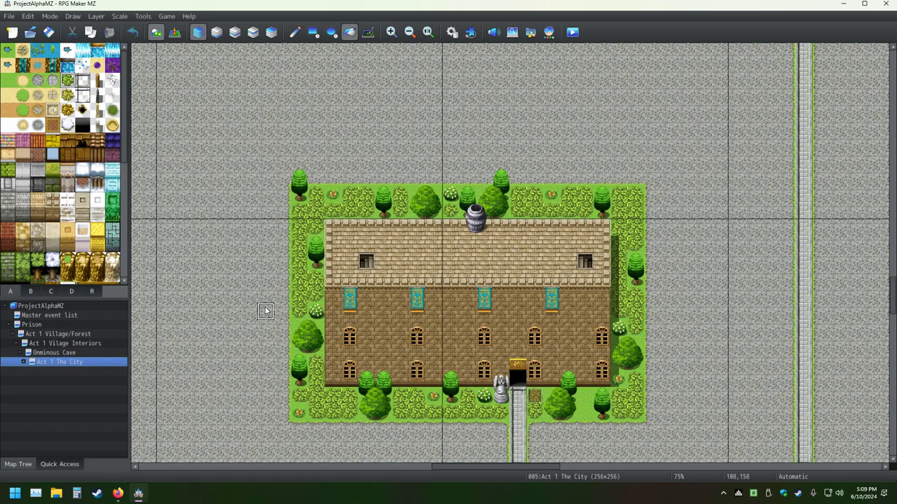
right_click_drag(297, 180, 643, 421)
middle_click(591, 356)
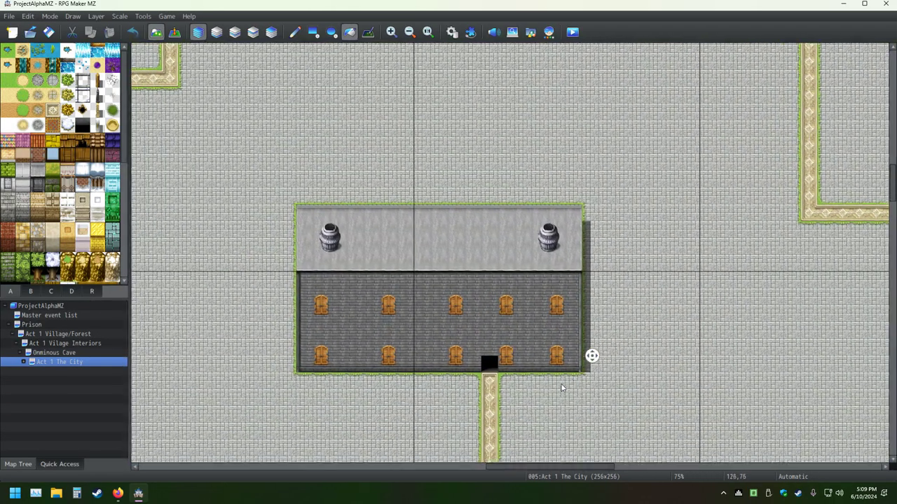
middle_click(581, 357)
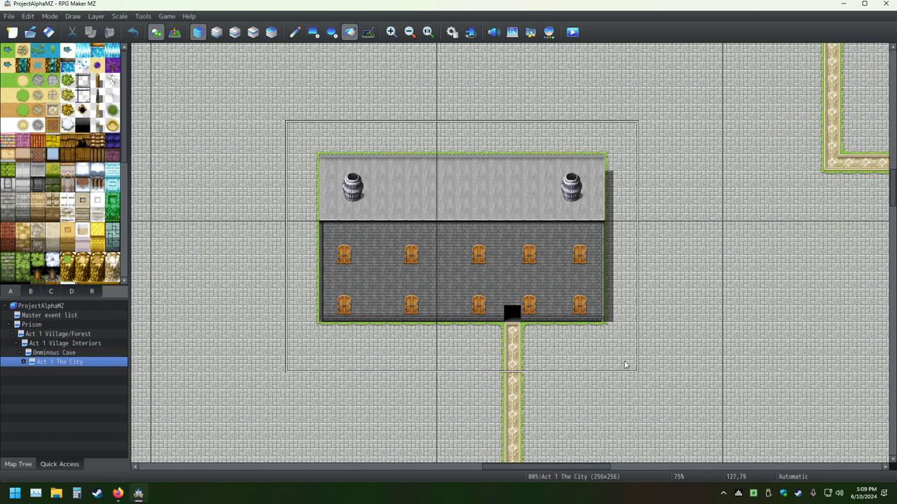
Step: Paste the copied building, undoing misplaced pastes until its door lines up with the path
left_click(618, 325)
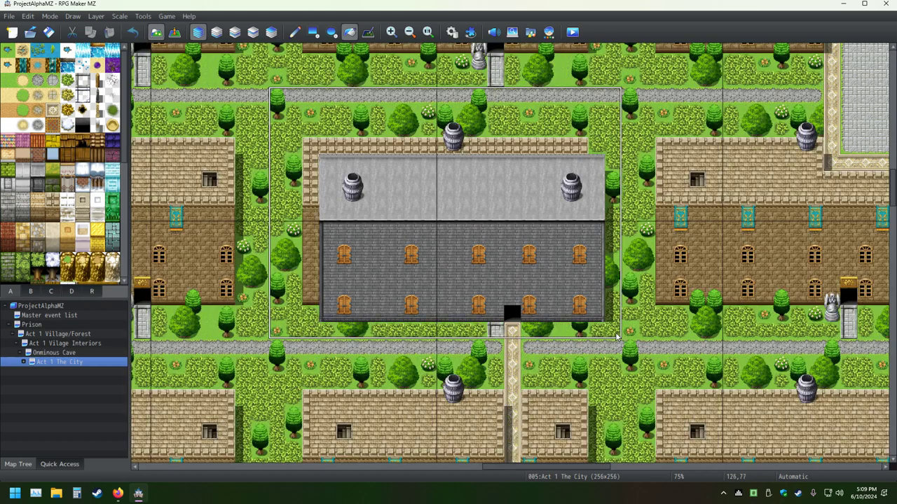
left_click(133, 34)
left_click(295, 32)
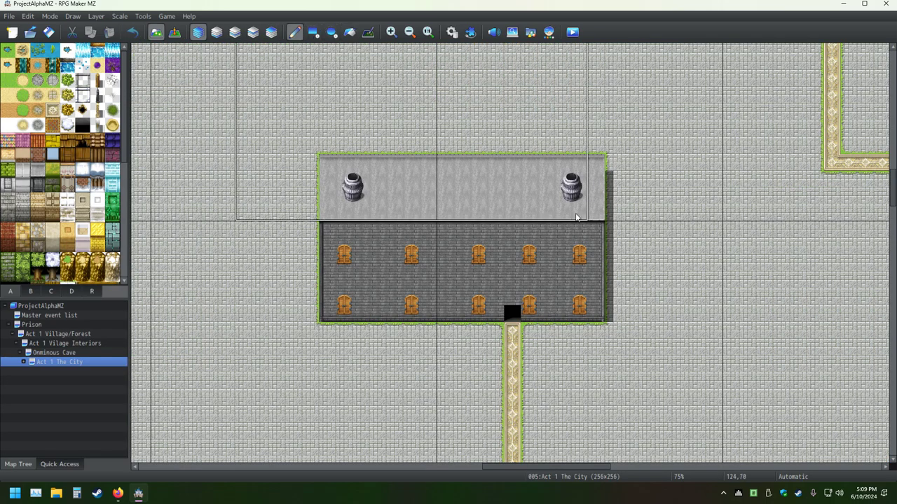
left_click(609, 337)
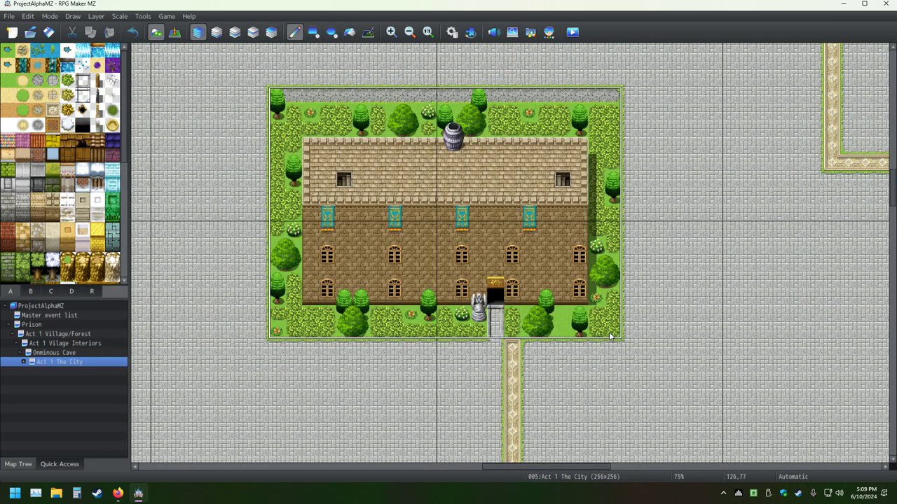
left_click(134, 33)
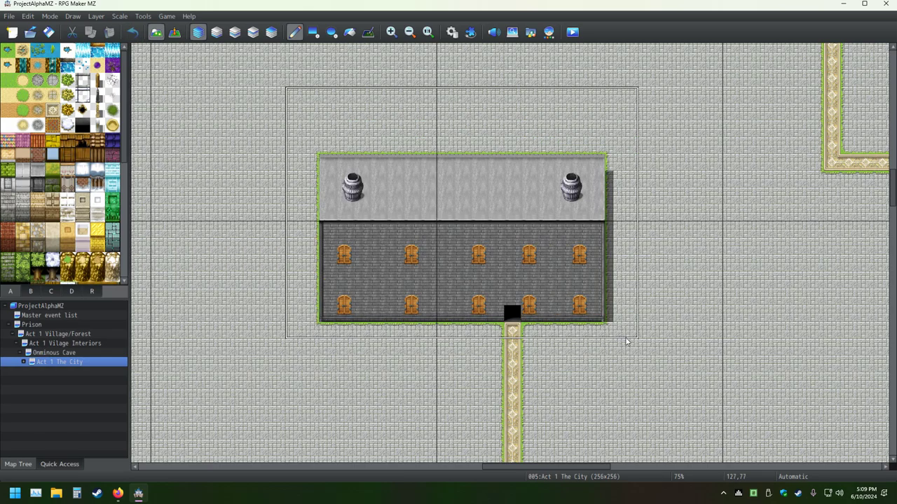
left_click(627, 341)
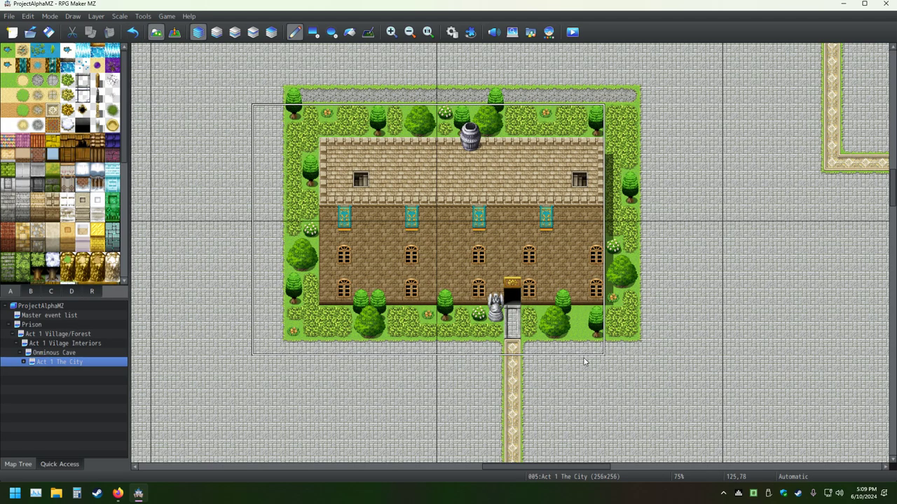
Step: Extend the path under the doorway and fill the grey strip above the hedge with grass
right_click(517, 381)
left_click_drag(512, 312, 511, 335)
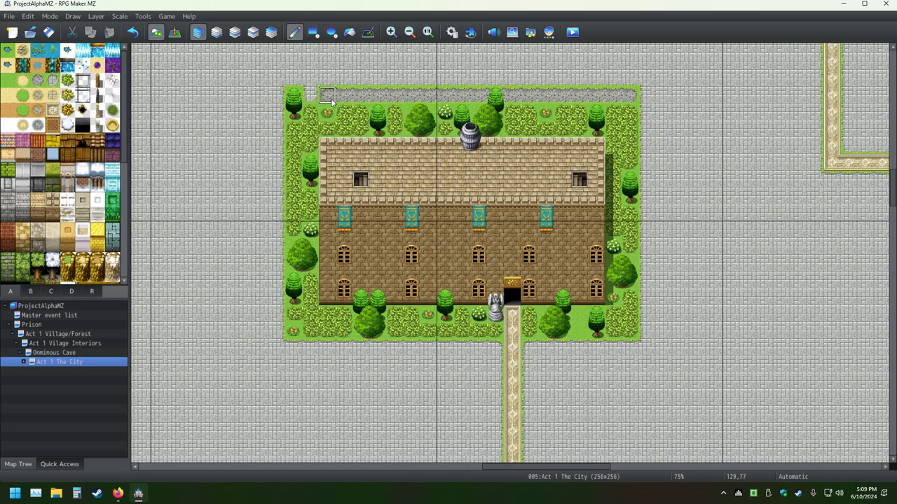
left_click(349, 31)
left_click(360, 96)
left_click(545, 95)
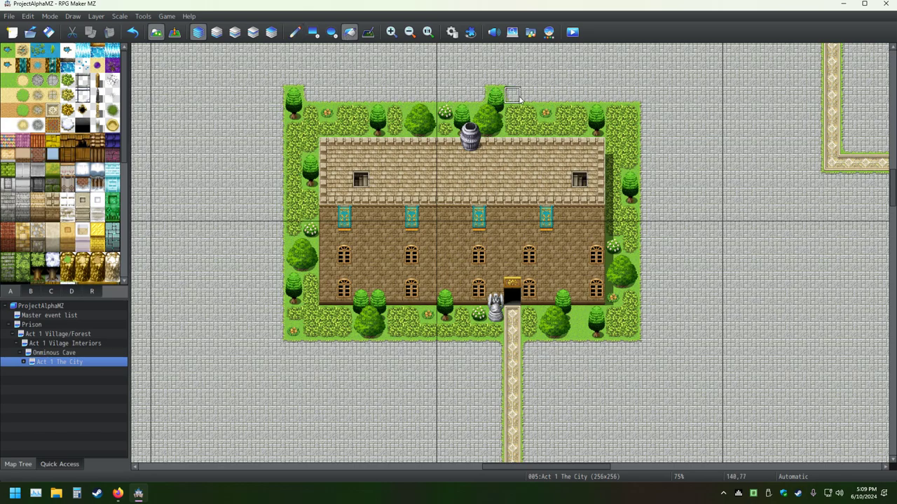
left_click(496, 96)
key("ctrl+z")
left_click(495, 95)
left_click(293, 96)
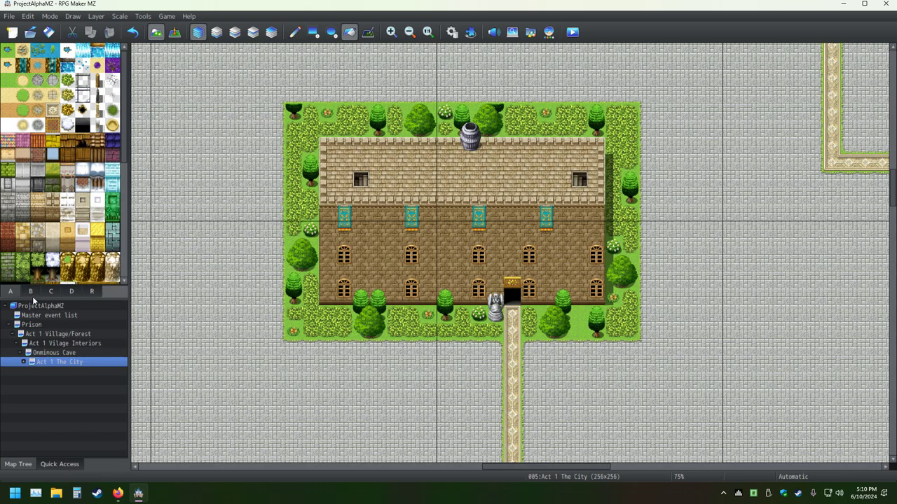
Step: Place trees above the garden's top-left and top-right corners and save the project
left_click(31, 292)
left_click(83, 117)
left_click(280, 110)
left_click(133, 32)
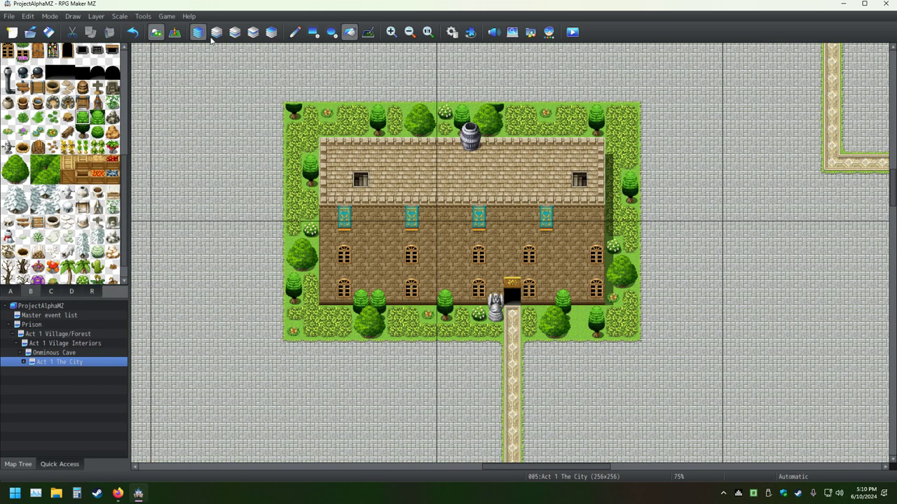
left_click(294, 31)
left_click(294, 96)
left_click(495, 96)
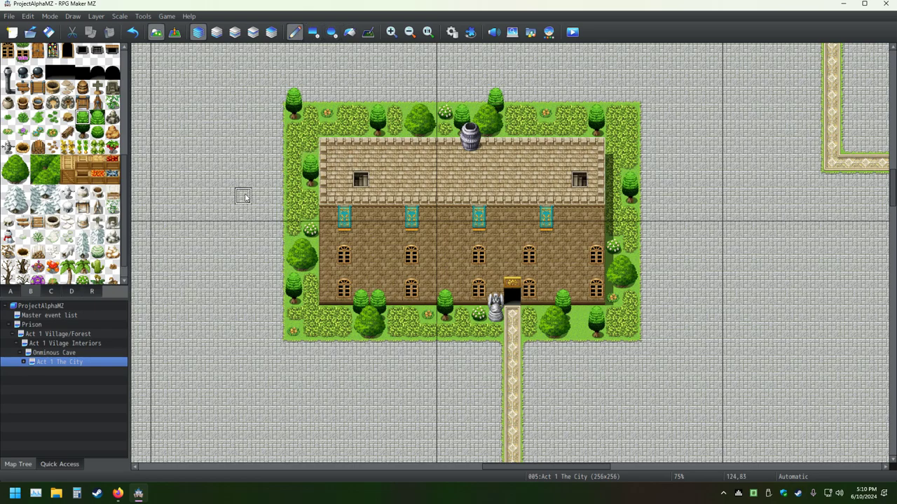
left_click(48, 31)
Step: Copy the house and its walled garden as one stamp, zooming out to view the city
scroll(508, 303, "down", 3, "ctrl")
scroll(508, 303, "down", 4, "ctrl")
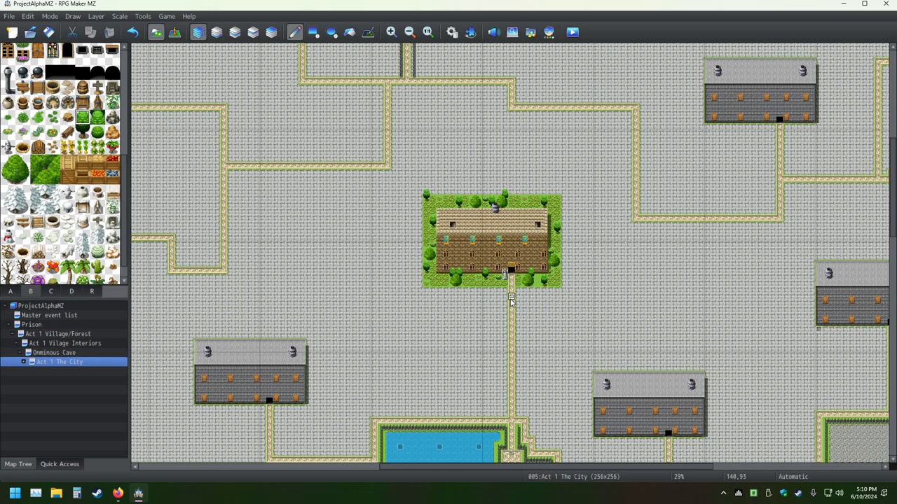
scroll(531, 303, "down", 5)
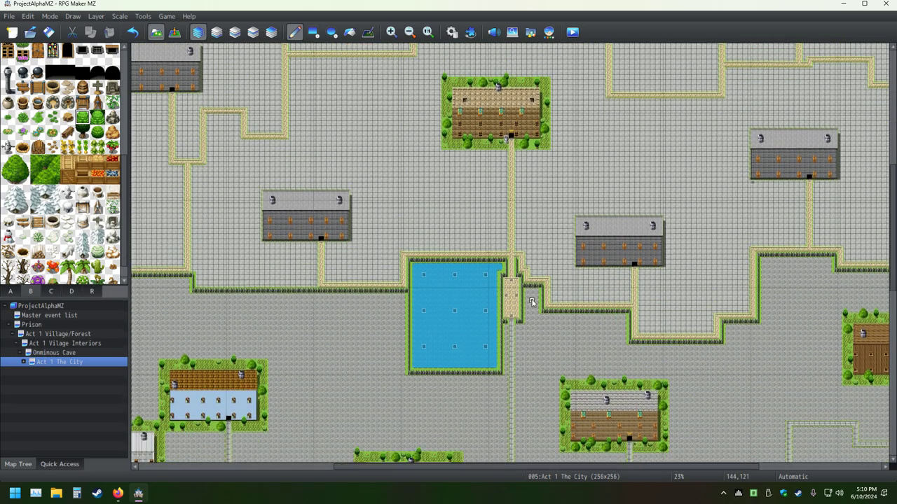
scroll(531, 301, "down", 4)
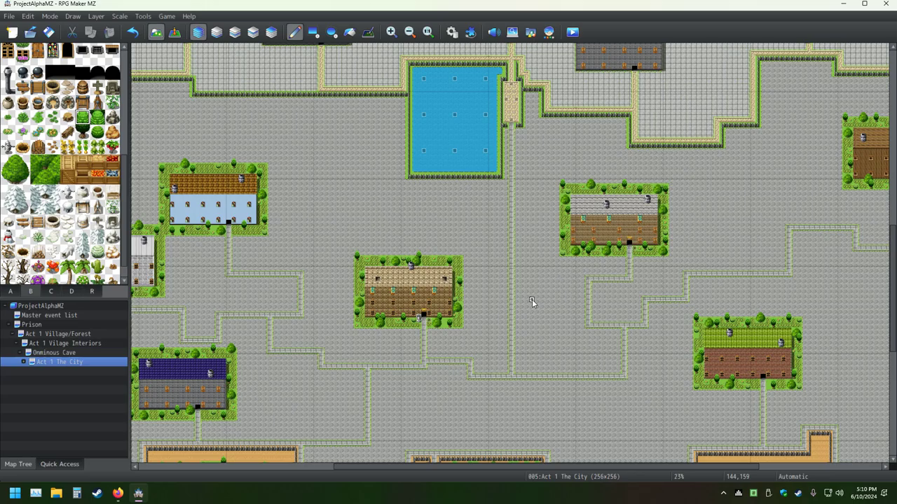
scroll(532, 302, "down", 1)
middle_click_drag(532, 301, 475, 326)
scroll(491, 316, "up", 1, "ctrl")
scroll(491, 317, "up", 4, "ctrl")
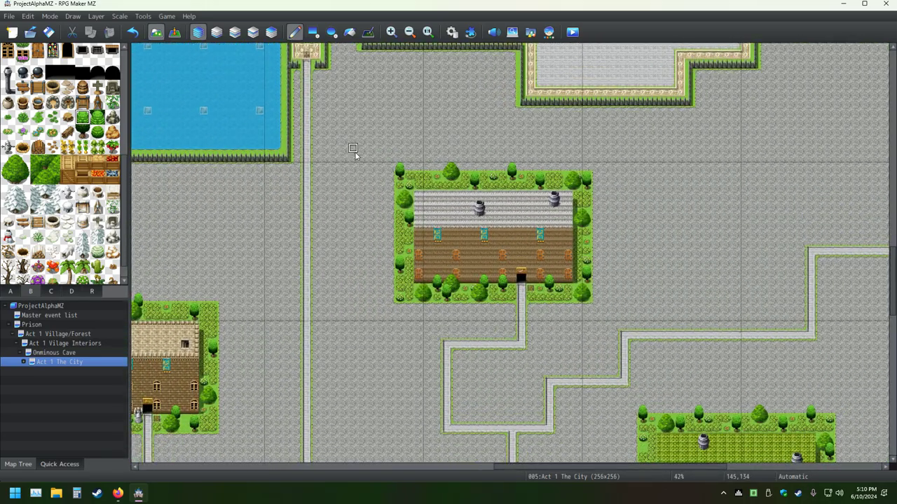
scroll(373, 189, "up", 2, "ctrl")
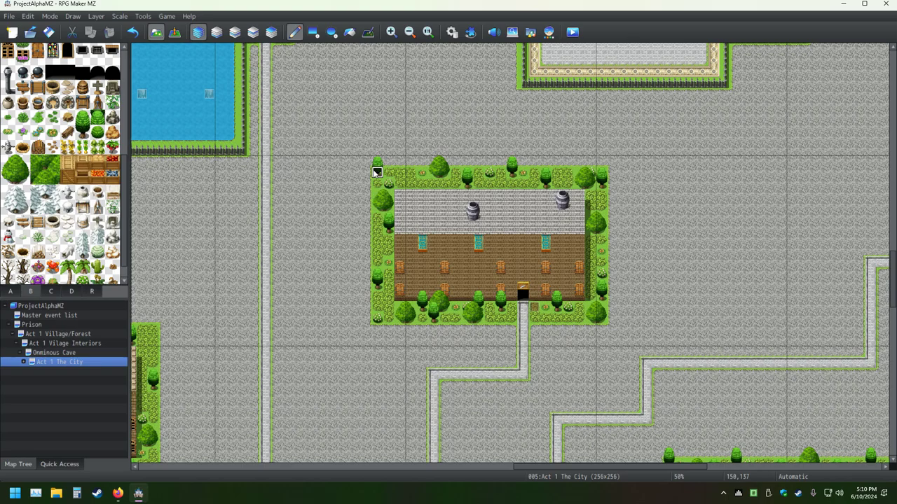
right_click_drag(385, 180, 605, 325)
middle_click(579, 280)
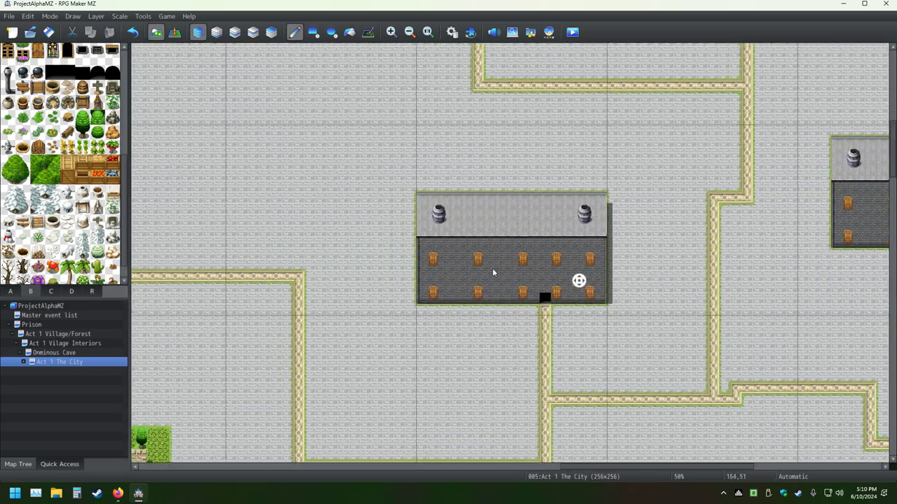
scroll(492, 272, "down", 4, "ctrl")
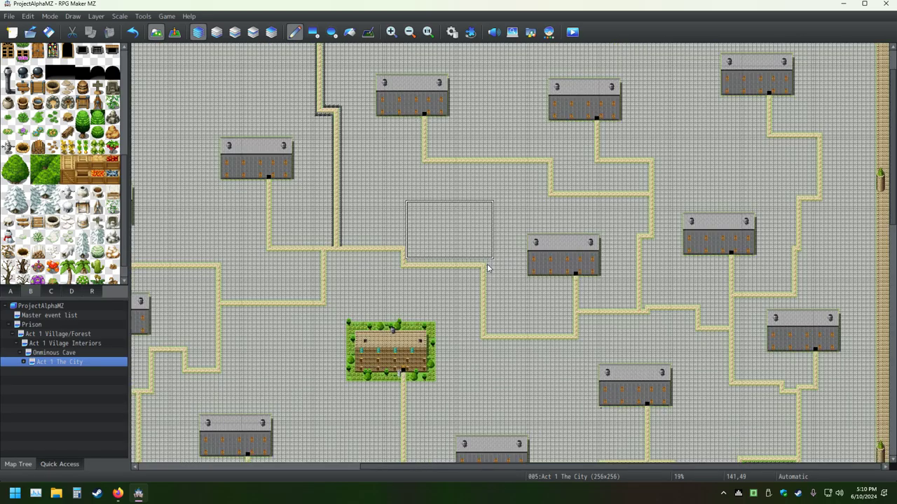
Step: Stamp the garden house over another grey building, undoing a misplaced stamp, then pick the tree tile
scroll(487, 264, "down", 1, "ctrl")
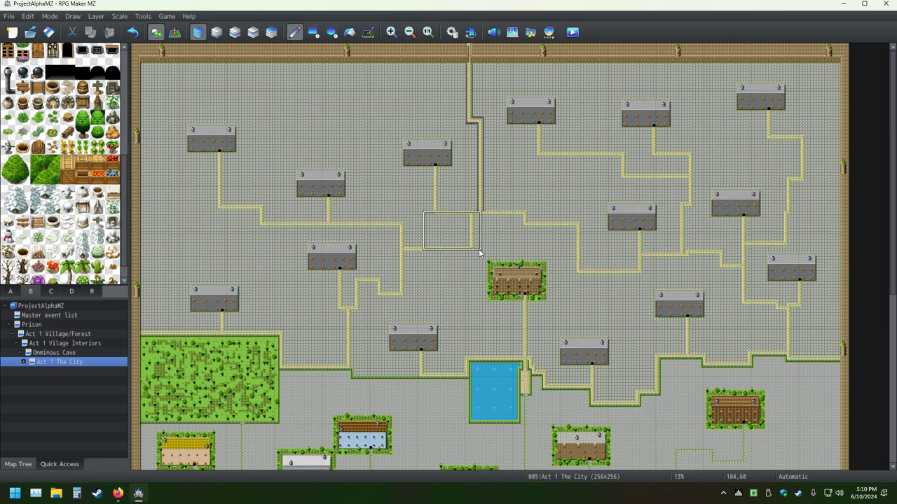
left_click(478, 249)
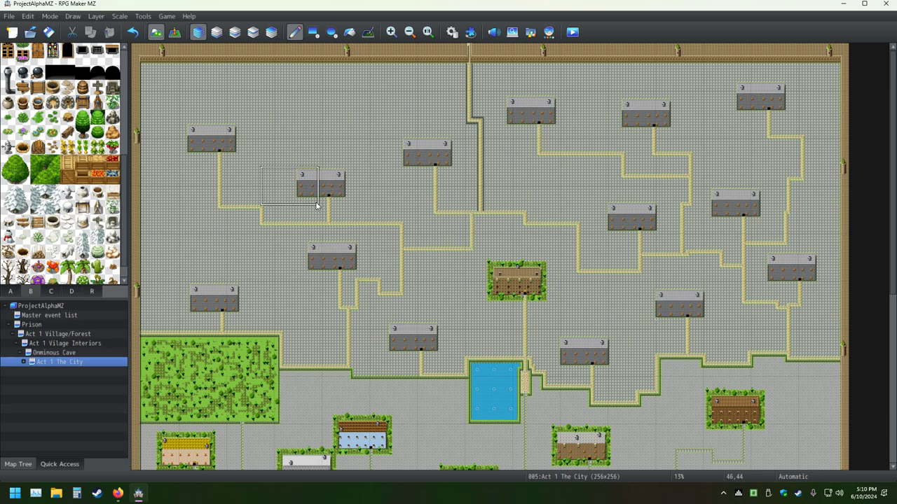
left_click(345, 204)
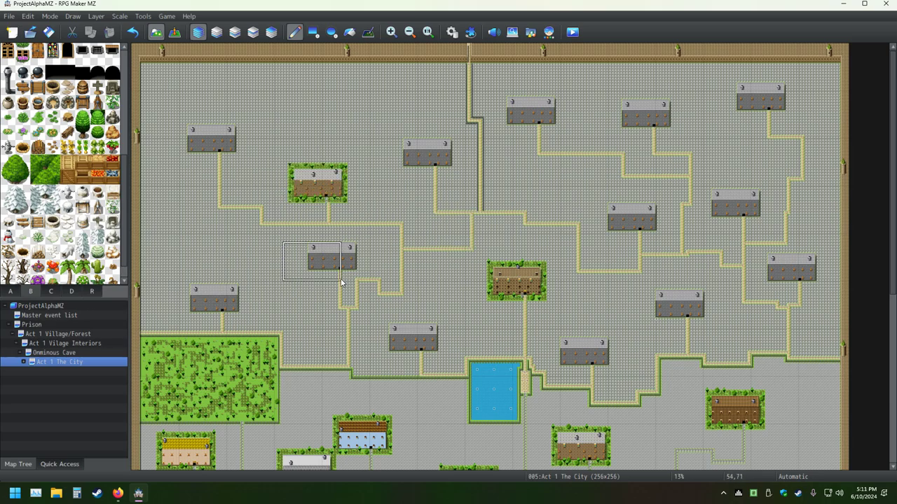
scroll(352, 276, "up", 2, "ctrl")
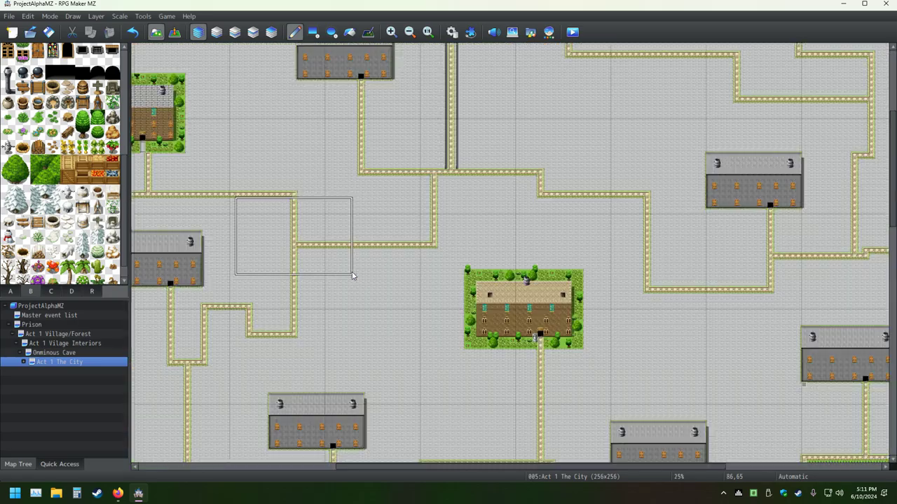
middle_click(367, 245)
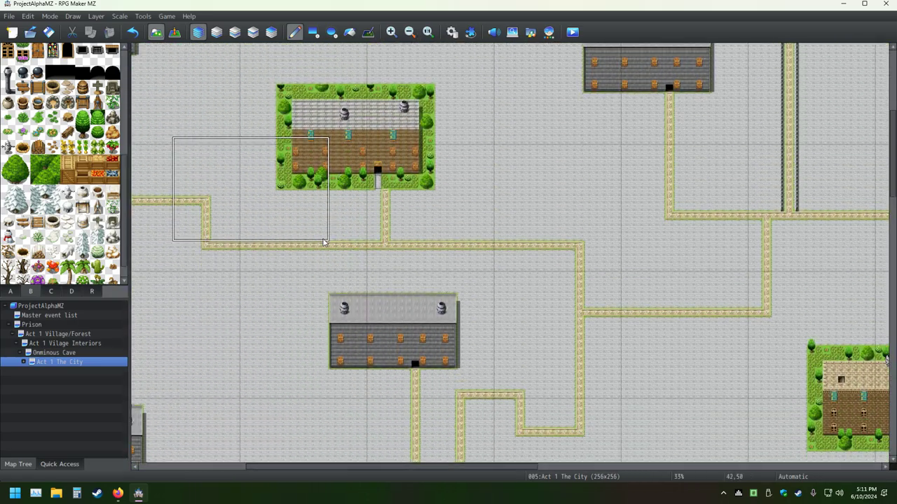
key("ctrl+z")
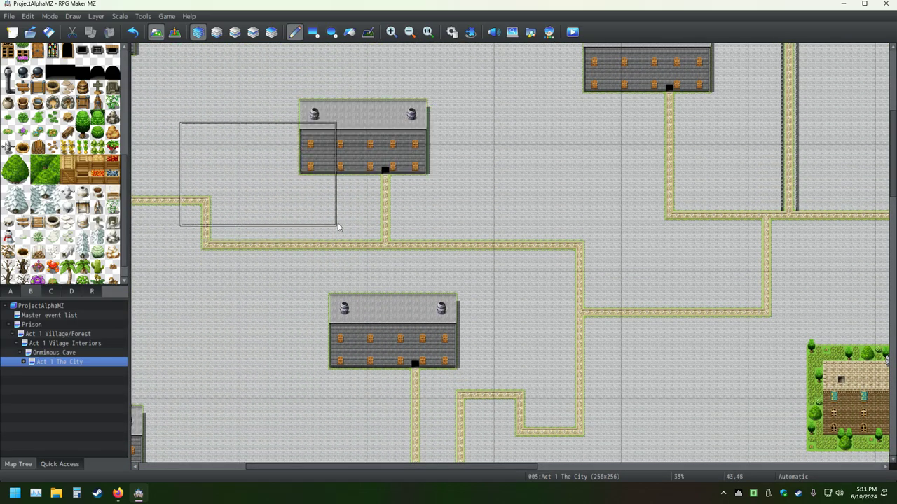
left_click(439, 183)
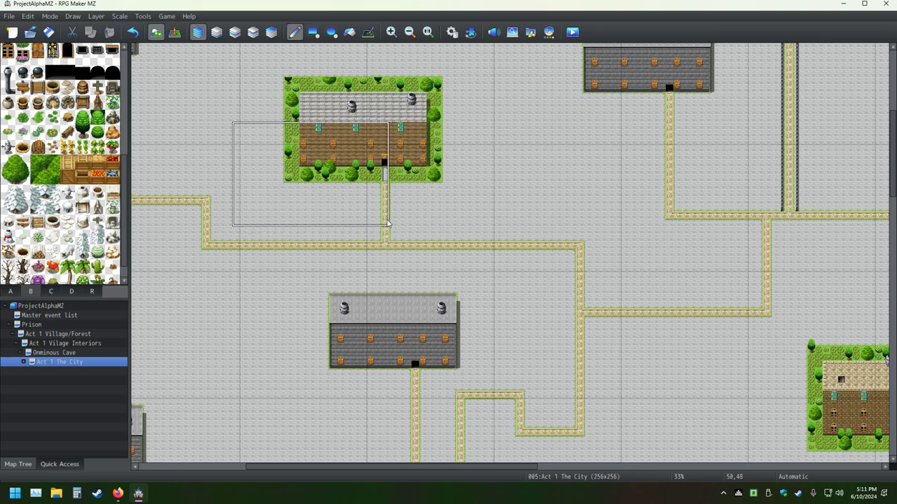
right_click(386, 177)
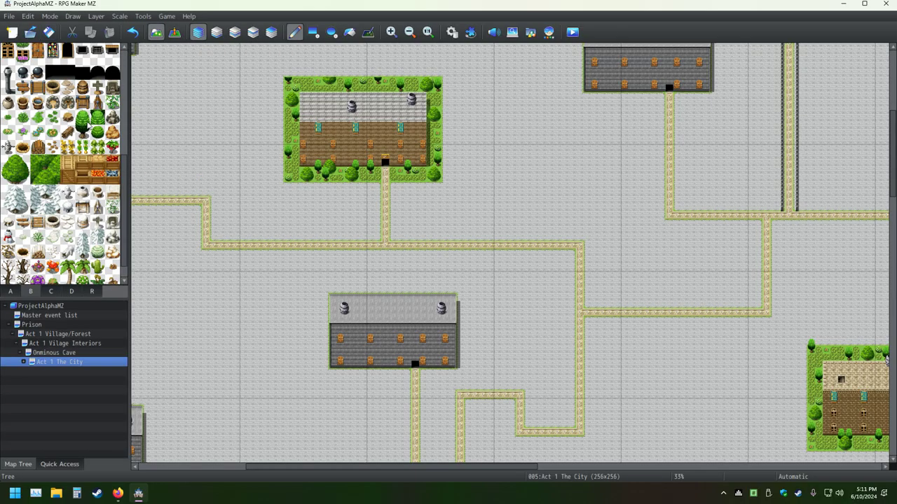
left_click(83, 118)
Step: Paint trees at the garden's top-left corner and above its top centre
scroll(280, 124, "up", 4, "ctrl")
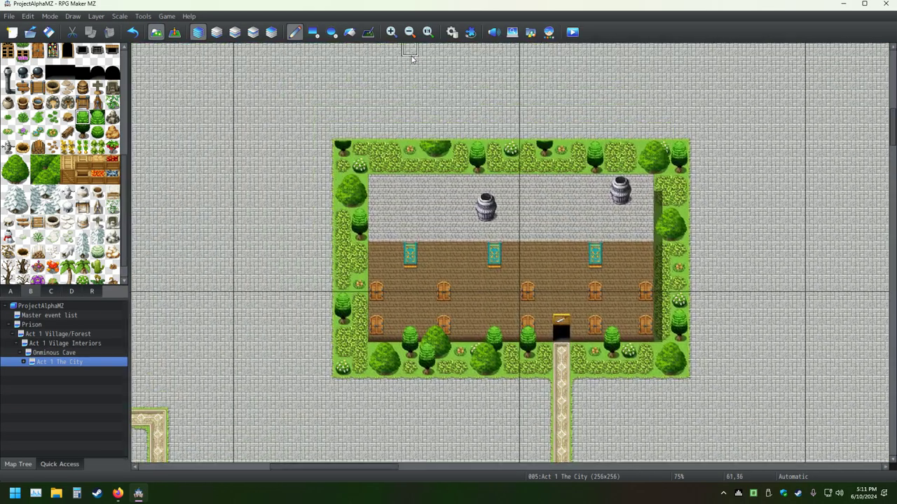
left_click(343, 135)
left_click(547, 135)
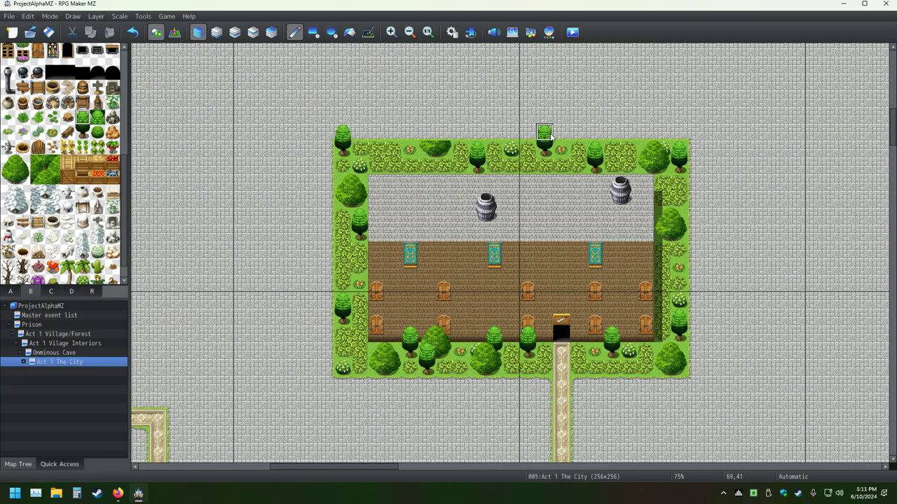
middle_click_drag(271, 223, 553, 377)
middle_click_drag(450, 305, 241, 254)
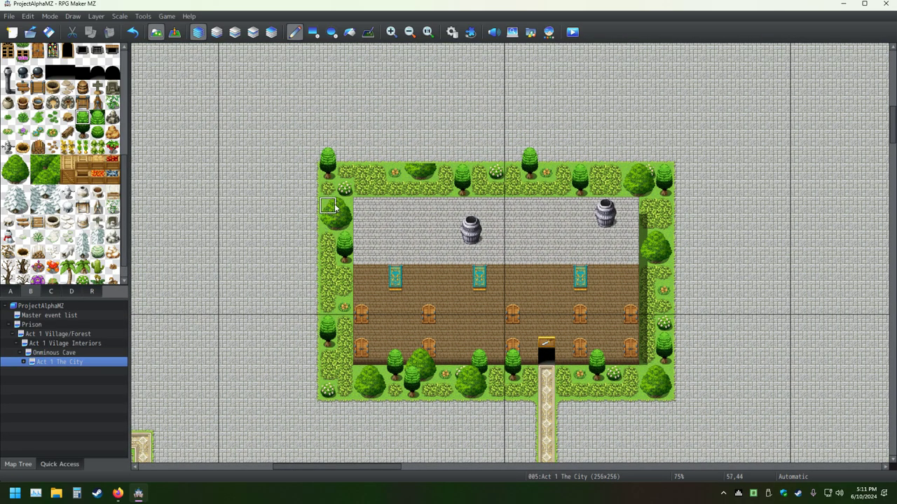
Step: Place a Large Tree on the top hedge, then return to the Act 1 The City map
left_click(12, 165)
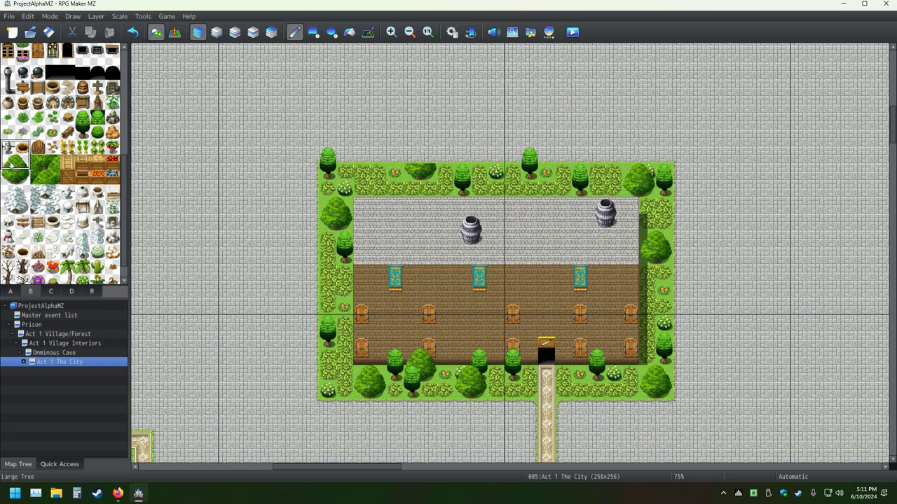
left_click(403, 159)
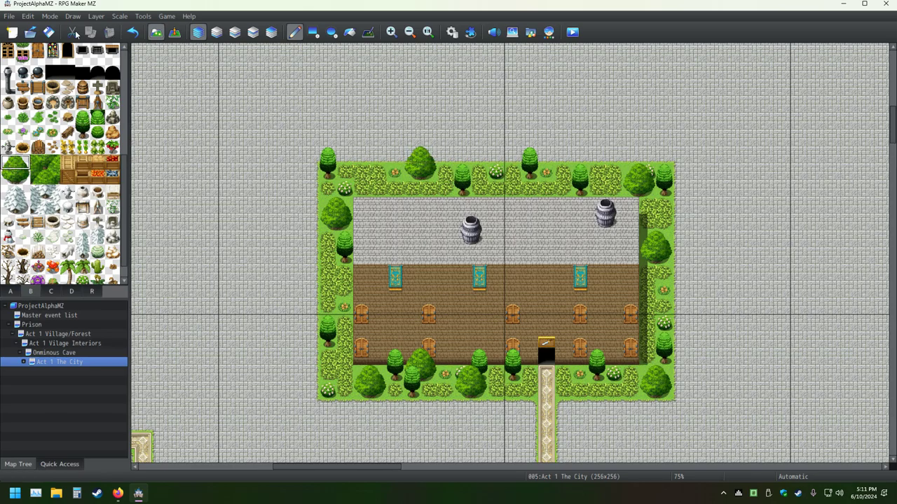
middle_click_drag(253, 290, 254, 329)
scroll(254, 258, "down", 2, "ctrl")
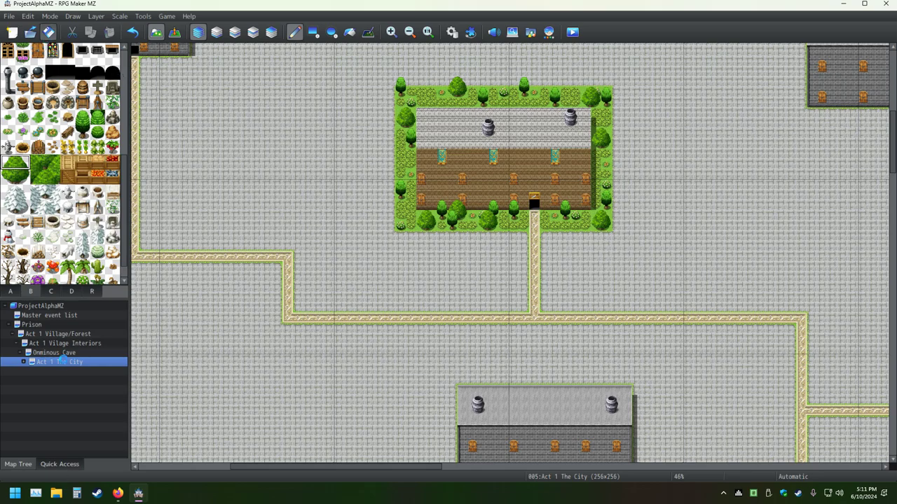
left_click(63, 352)
left_click(63, 363)
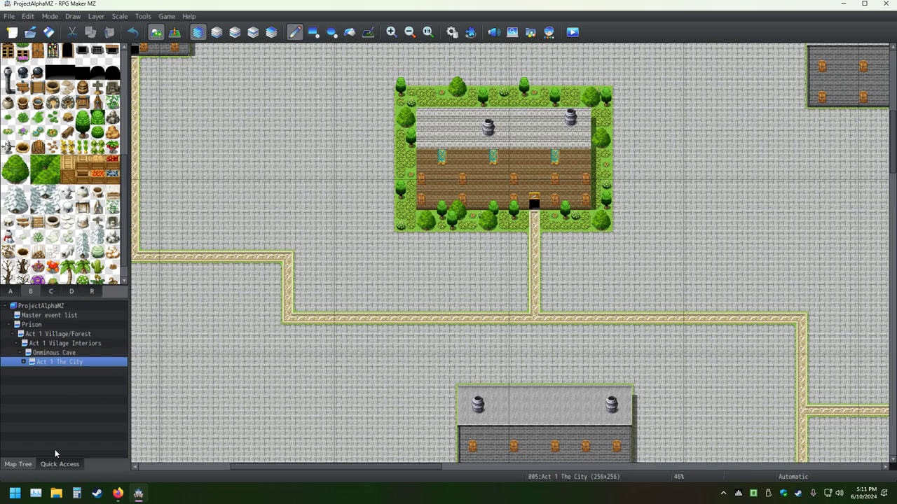
Step: Browse the Generate Dungeon and Shift options for the city and water maps, cancelling each
right_click(44, 374)
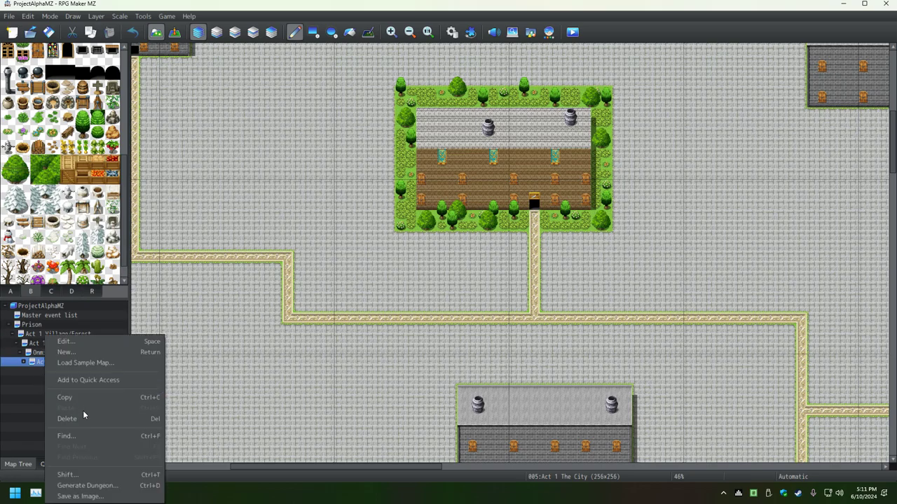
left_click(84, 486)
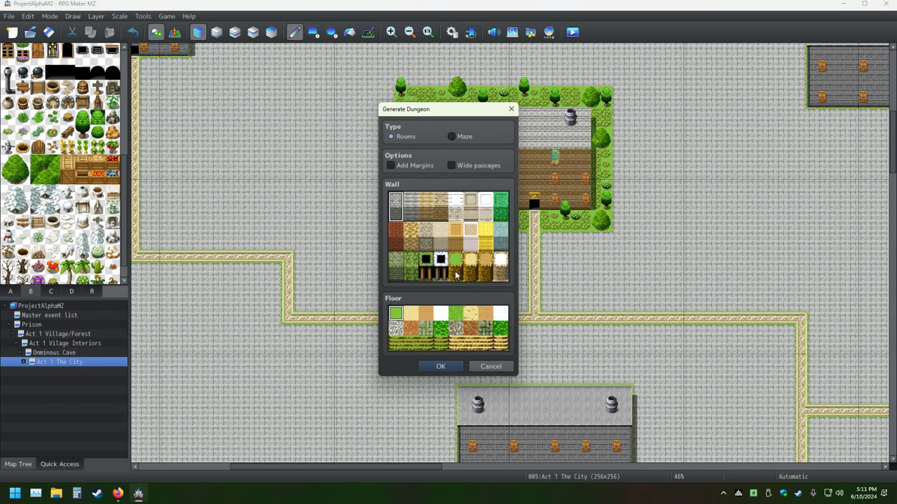
left_click(490, 367)
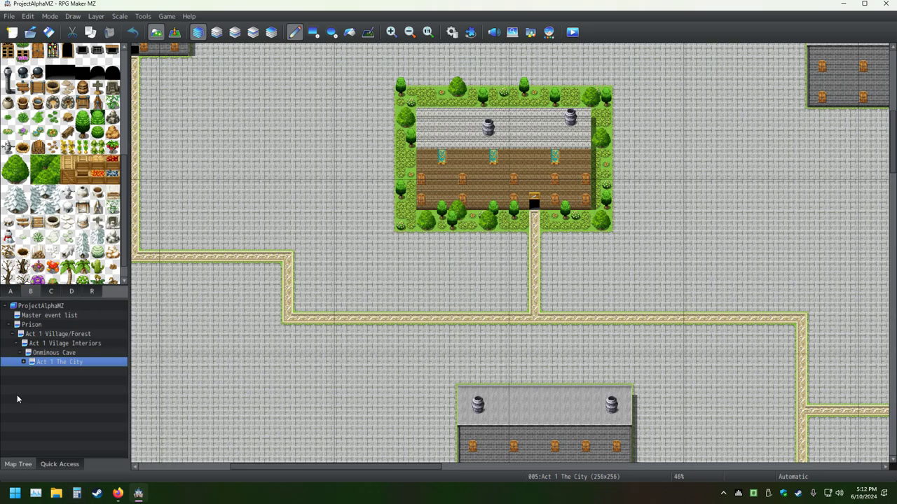
left_click(22, 365)
left_click(56, 373)
right_click(56, 374)
left_click(97, 485)
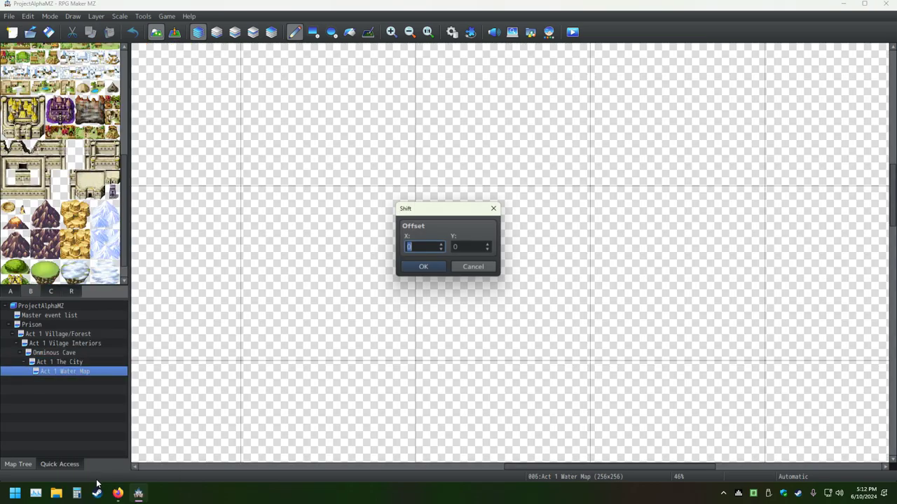
left_click(473, 268)
right_click(104, 371)
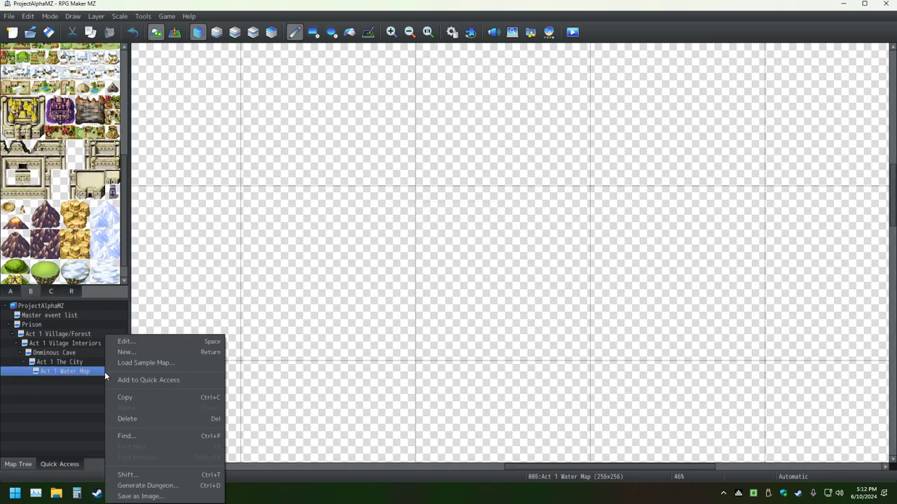
left_click(144, 485)
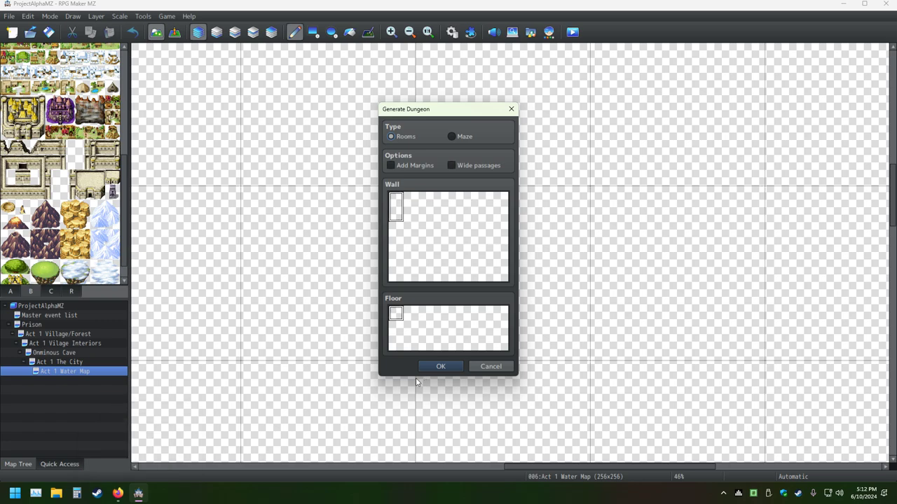
left_click(493, 367)
Step: Set the Act 1 Water Map's tileset to 0004 Dungeon
right_click(84, 372)
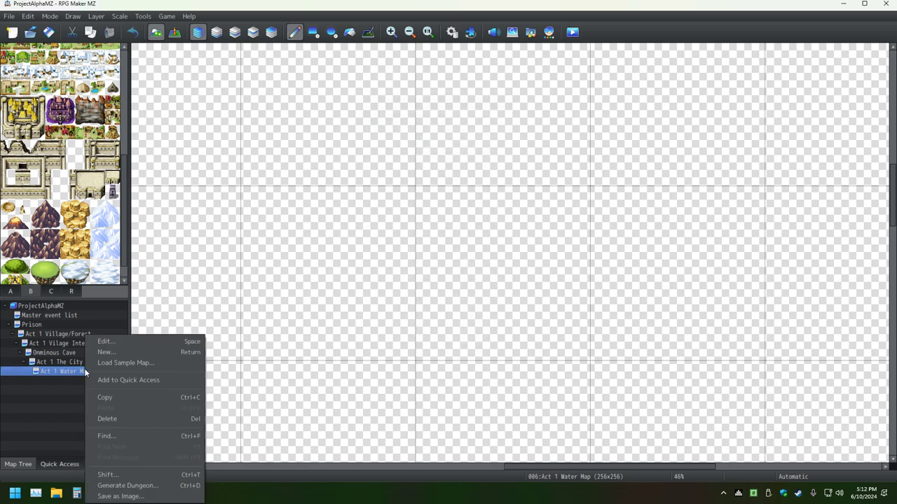
left_click(121, 338)
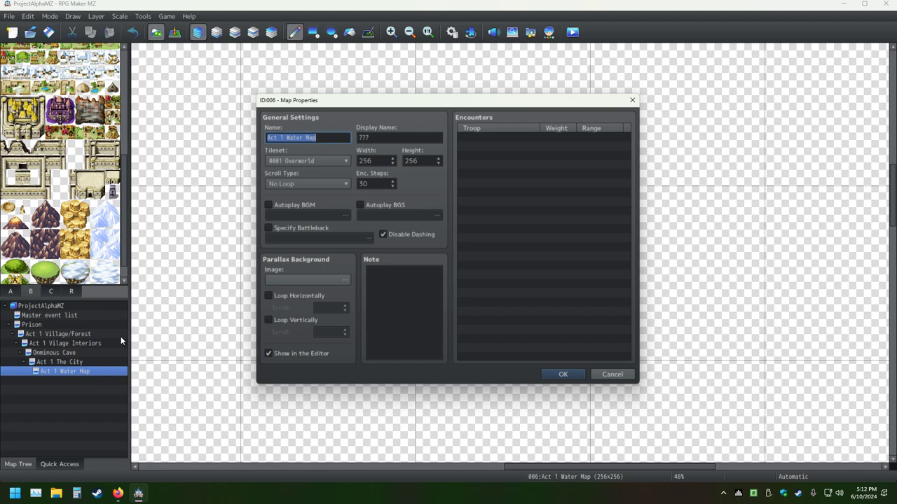
left_click(343, 161)
left_click(300, 203)
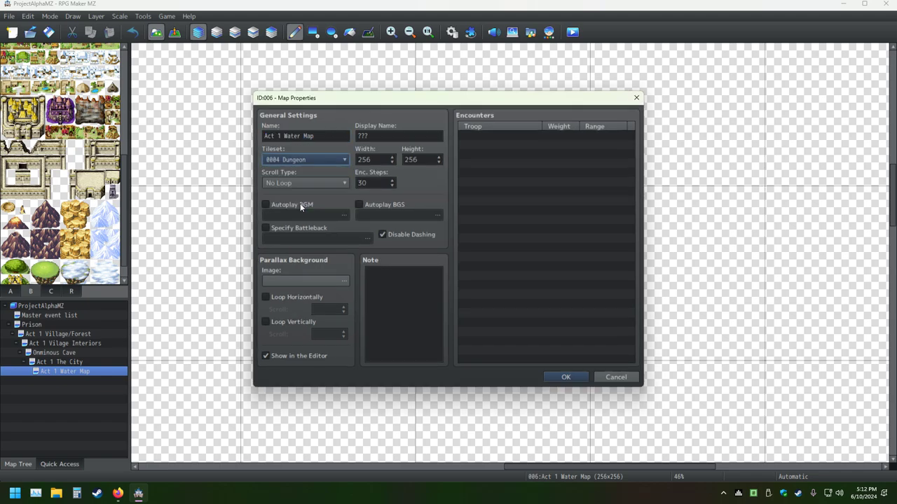
left_click(565, 377)
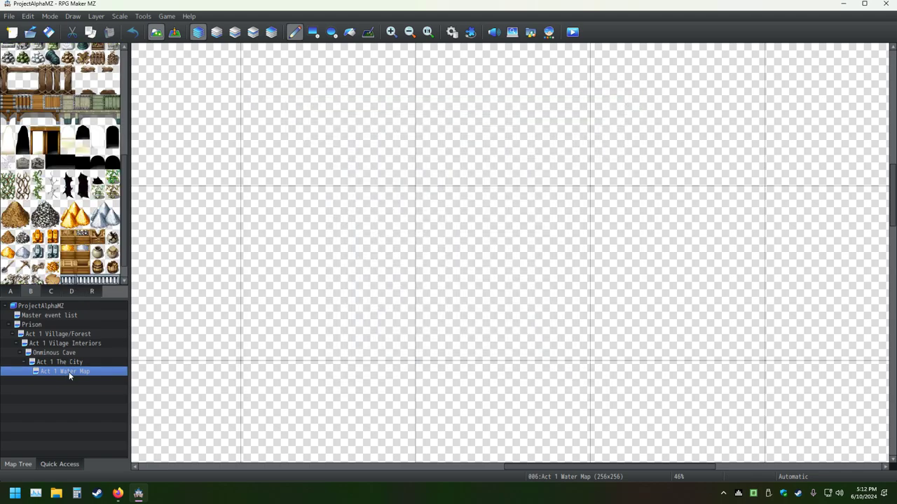
Step: Generate a dungeon maze filling the whole Act 1 Water Map
right_click(69, 376)
left_click(112, 486)
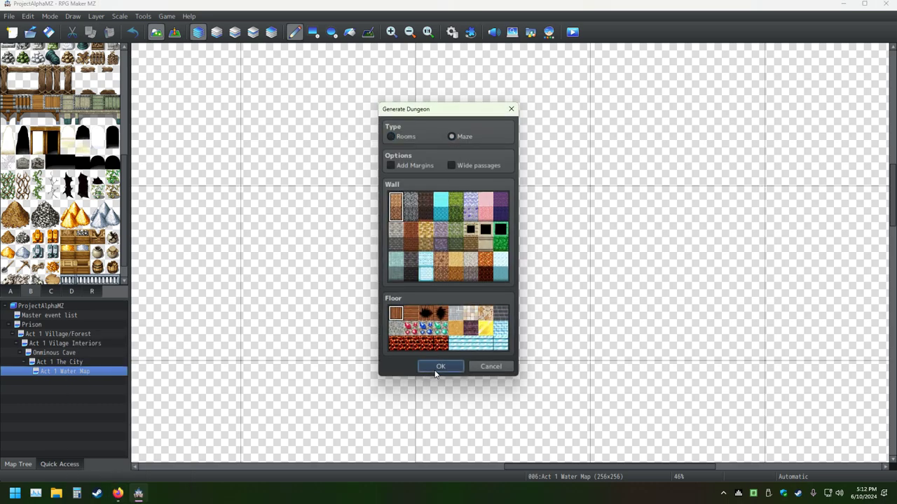
left_click(430, 368)
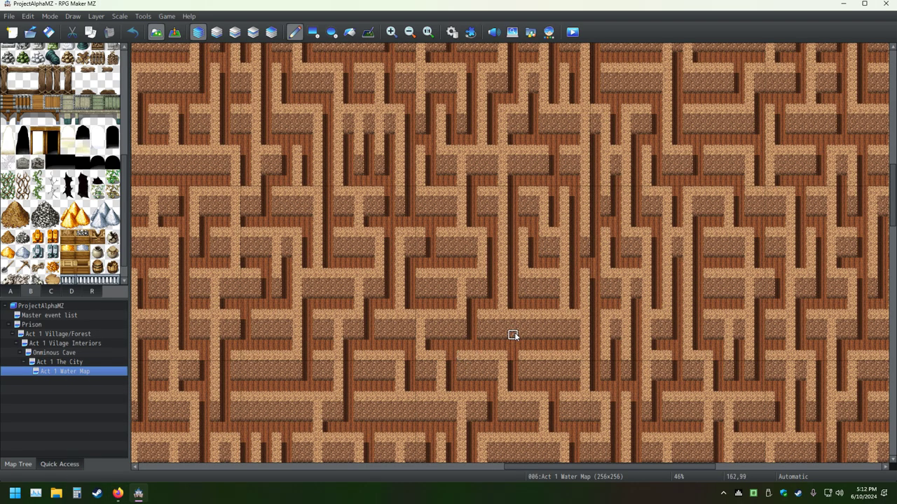
scroll(514, 333, "down", 5, "ctrl")
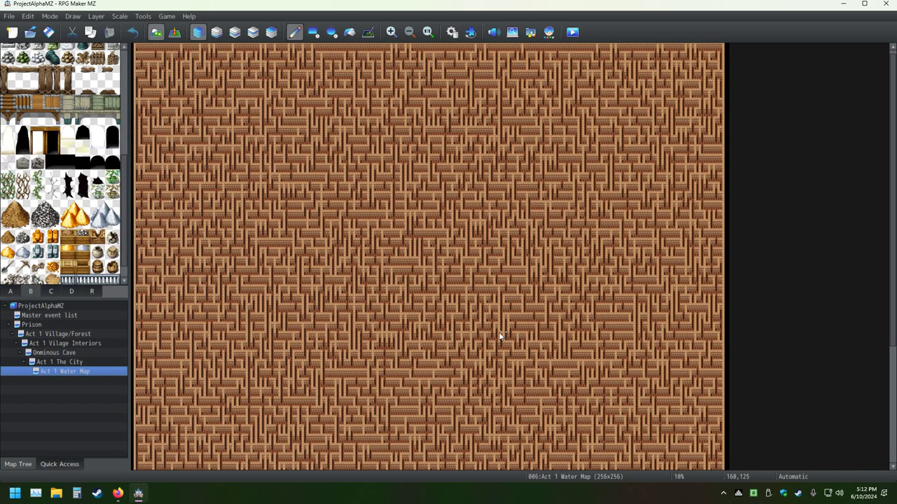
right_click(100, 370)
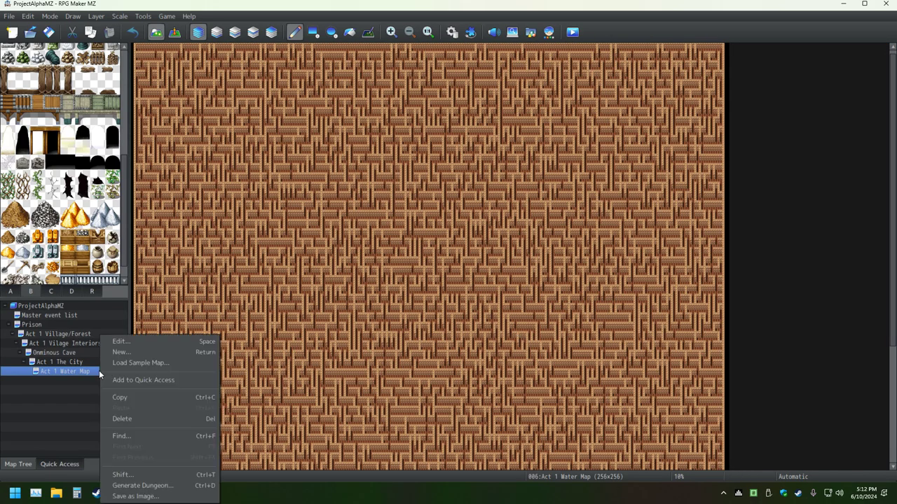
Step: Start exporting the map with Save as Image, then cancel the export
left_click(144, 497)
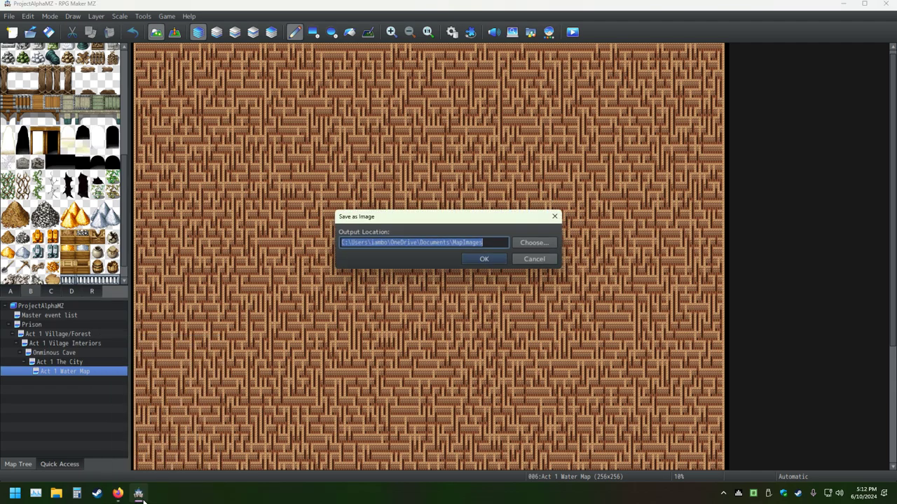
left_click(535, 259)
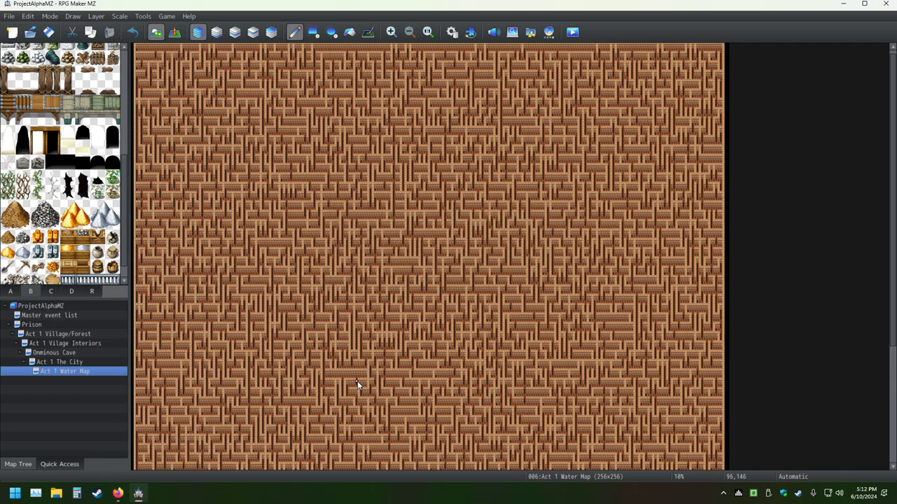
scroll(357, 381, "down", 5)
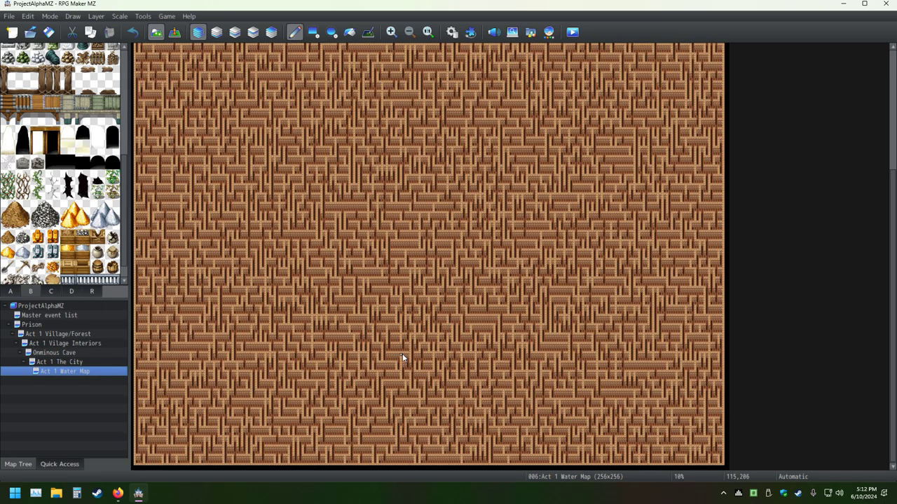
scroll(403, 357, "up", 5)
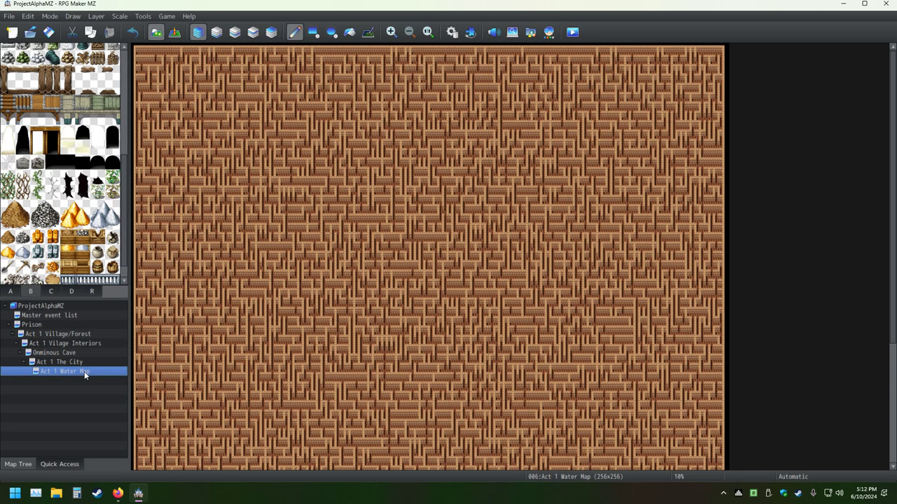
Step: Regenerate Act 1 Water Map as a Rooms-type dungeon, then minimize the editor
right_click(85, 376)
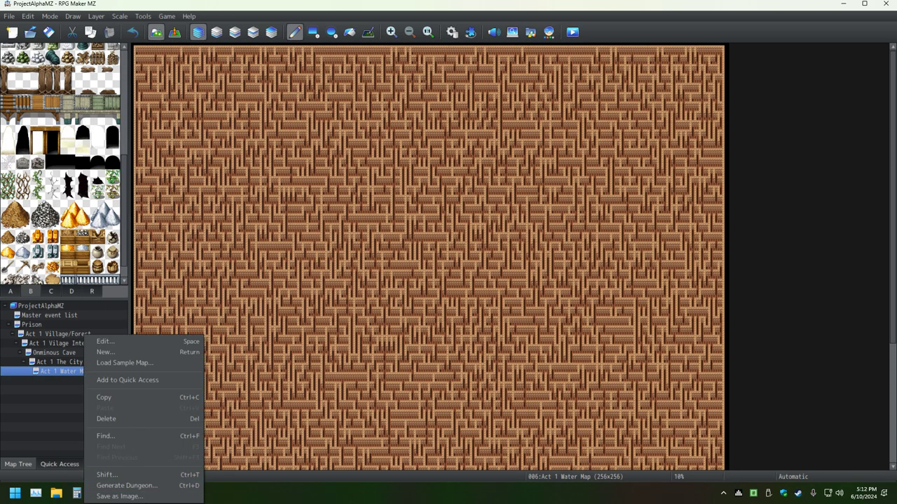
left_click(141, 488)
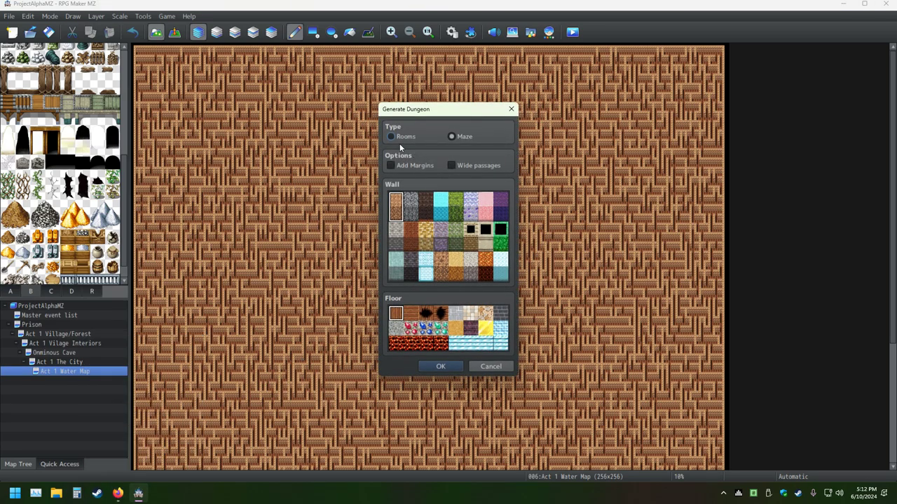
left_click(447, 367)
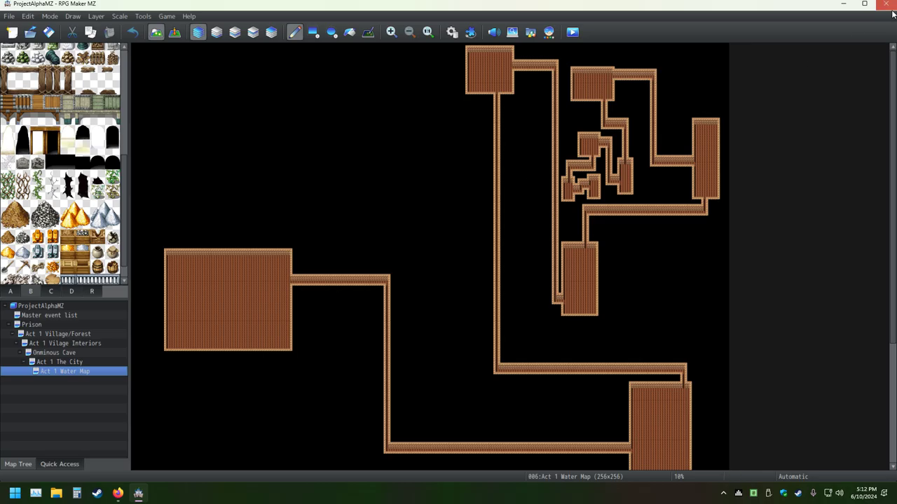
left_click(844, 4)
Step: Close Firefox, launch RPG Maker VX Ace, and create MAP004 under Dragonpeak House 3
left_click(885, 10)
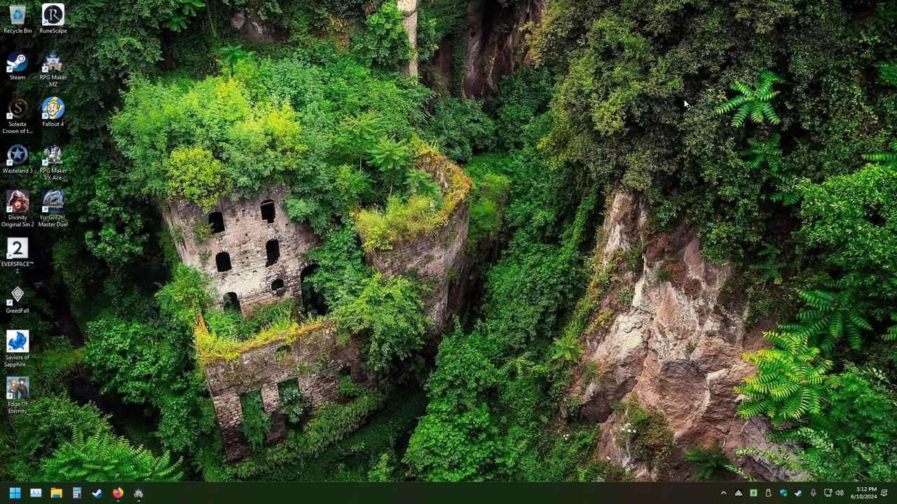
double_click(52, 161)
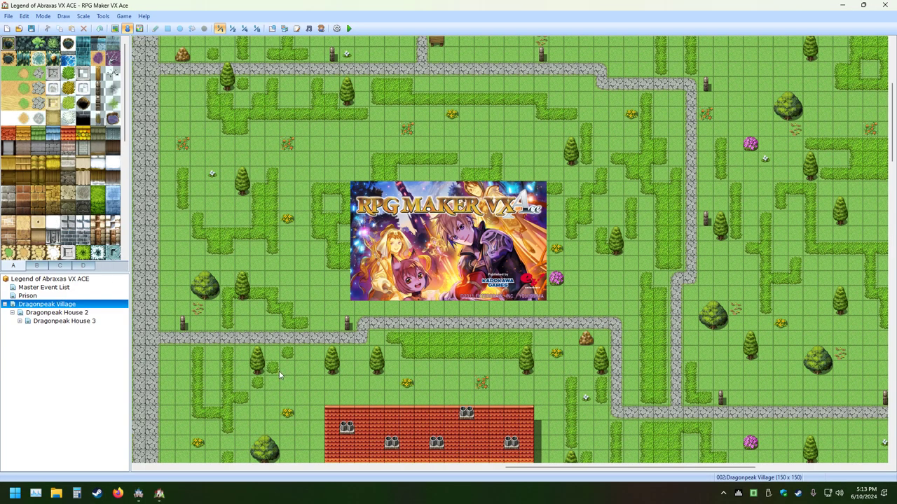
left_click(21, 323)
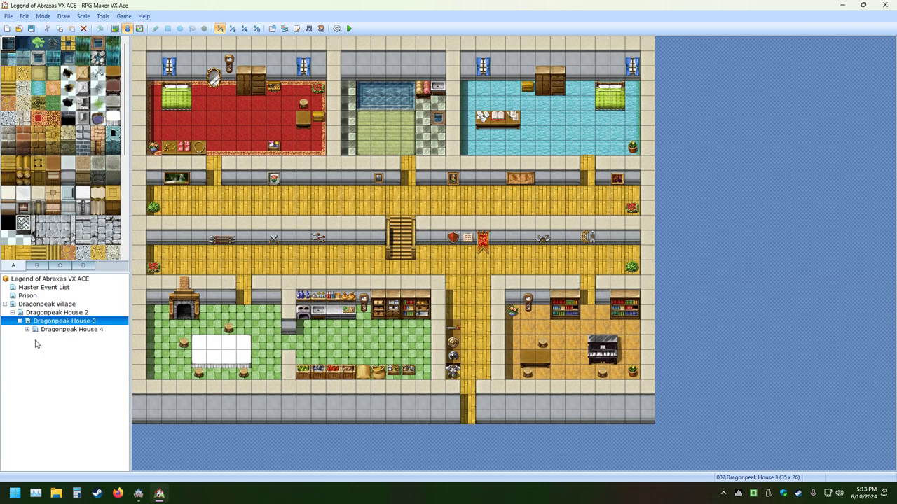
right_click(33, 340)
left_click(60, 363)
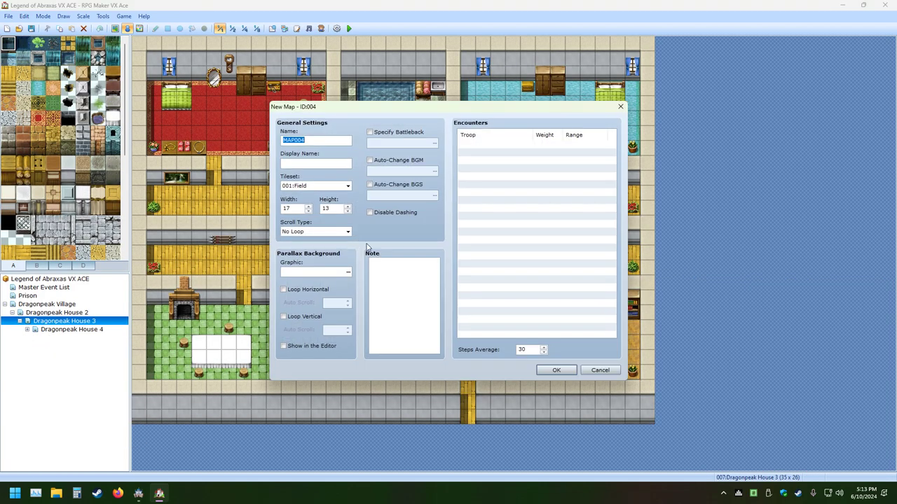
left_click(557, 371)
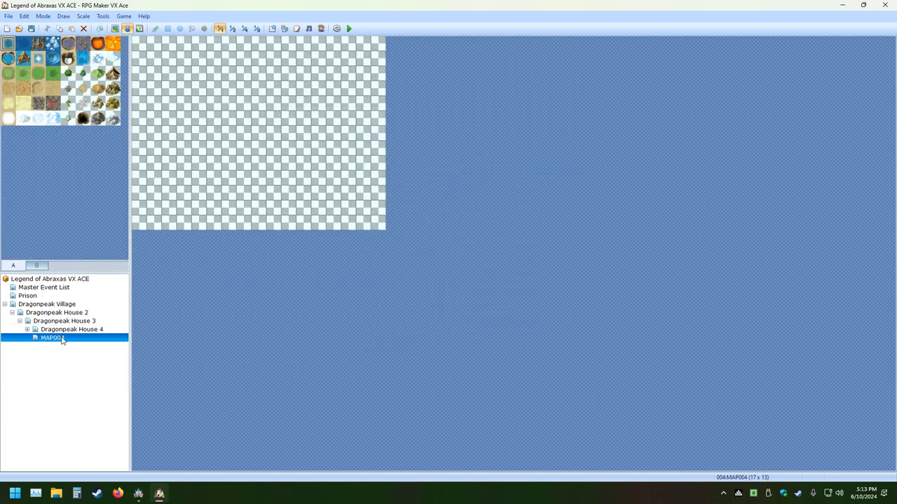
Step: Resize MAP004 to 500 by 500 tiles in its map properties
right_click(63, 341)
left_click(74, 360)
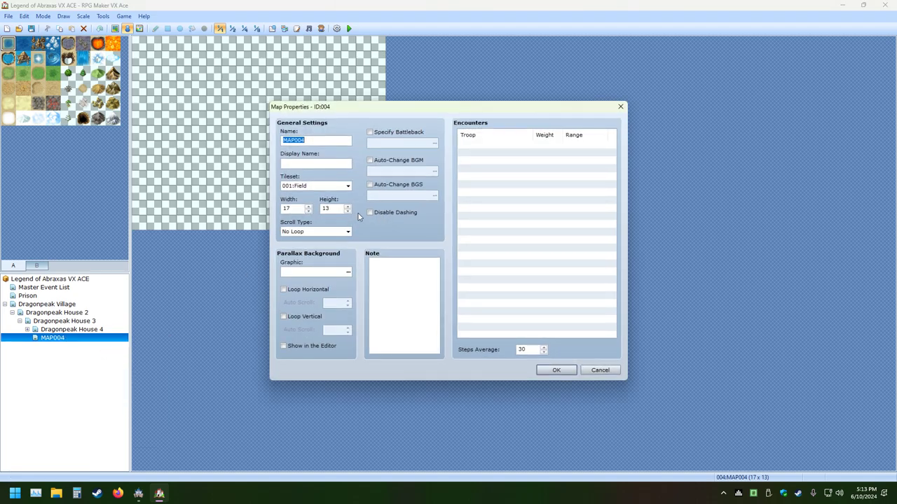
double_click(302, 209)
type("500")
key("Return")
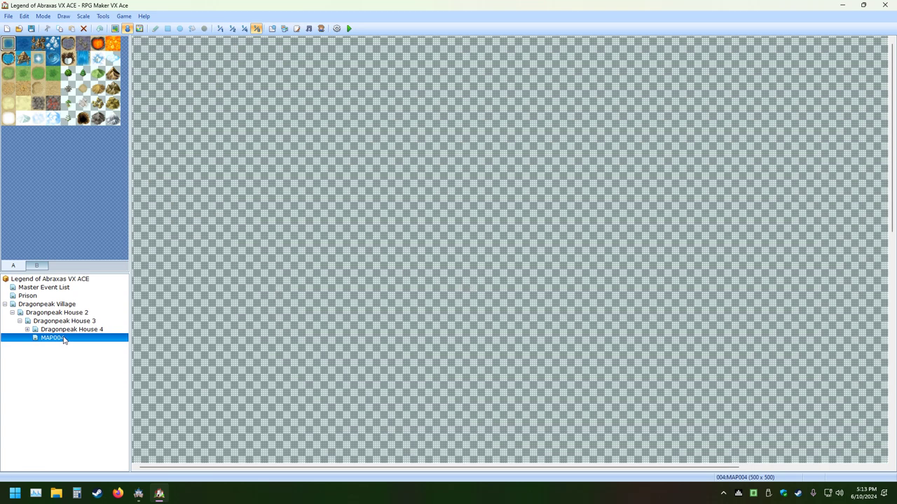
Step: Set MAP004's tileset to 004:Dungeon after backing out of the dungeon generator
right_click(64, 338)
left_click(99, 433)
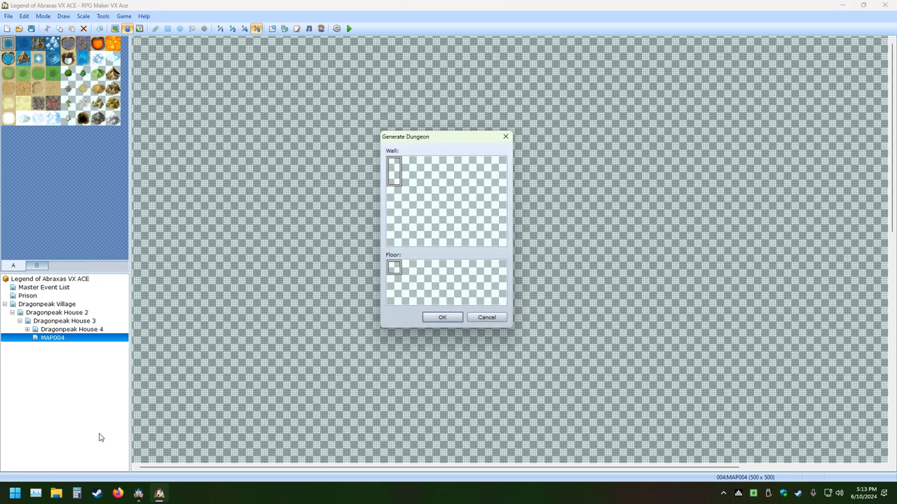
left_click(483, 316)
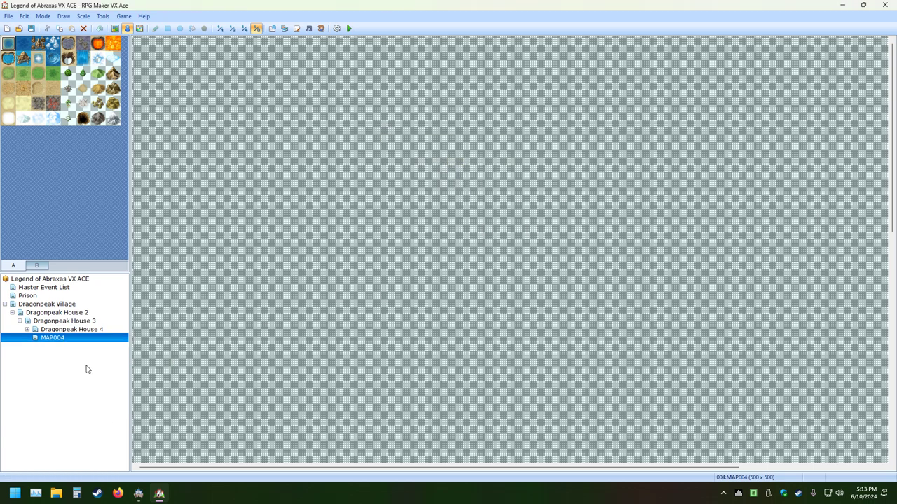
right_click(74, 338)
left_click(98, 343)
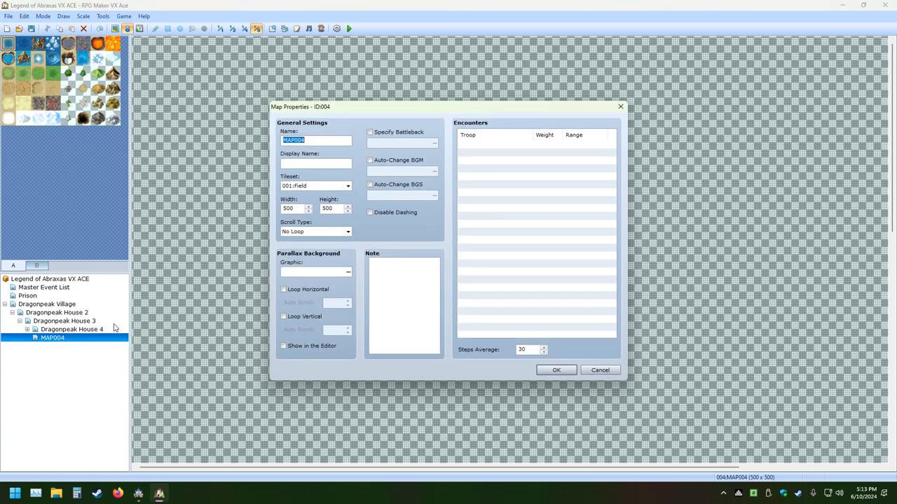
left_click(347, 186)
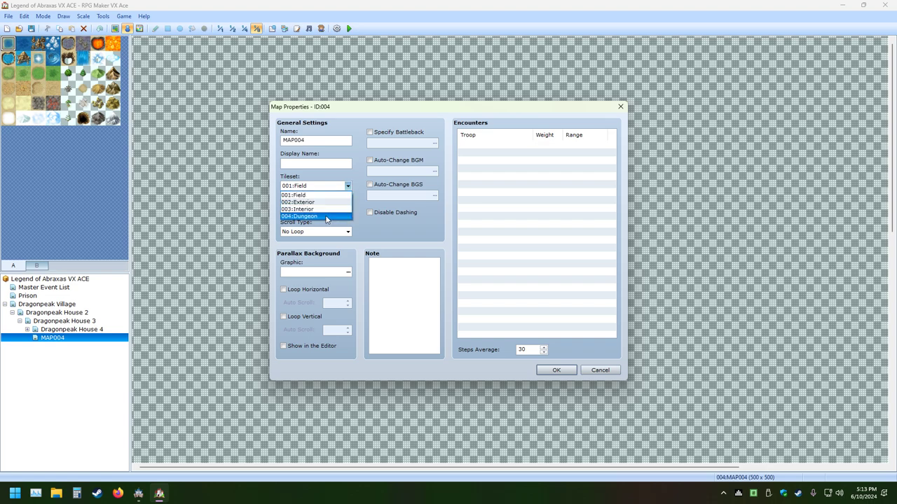
left_click(334, 216)
left_click(555, 370)
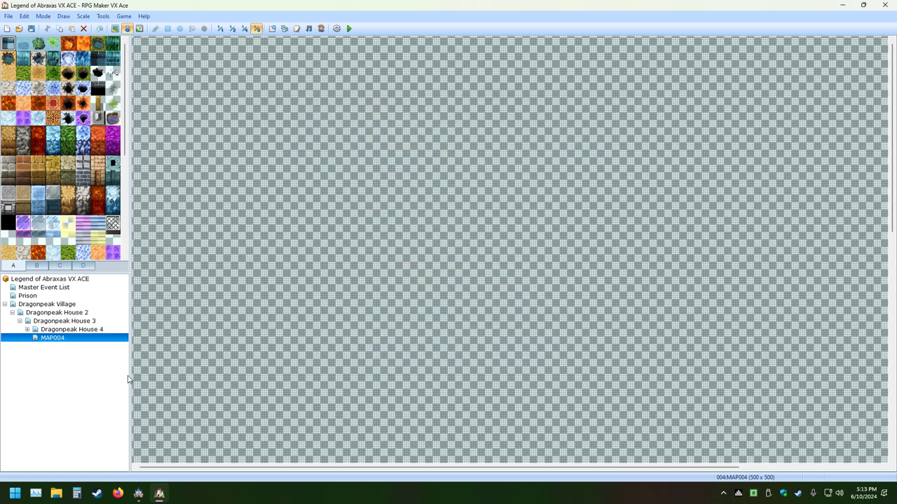
Step: Generate a dungeon on MAP004 and dismiss the resulting critical error
right_click(95, 341)
left_click(145, 437)
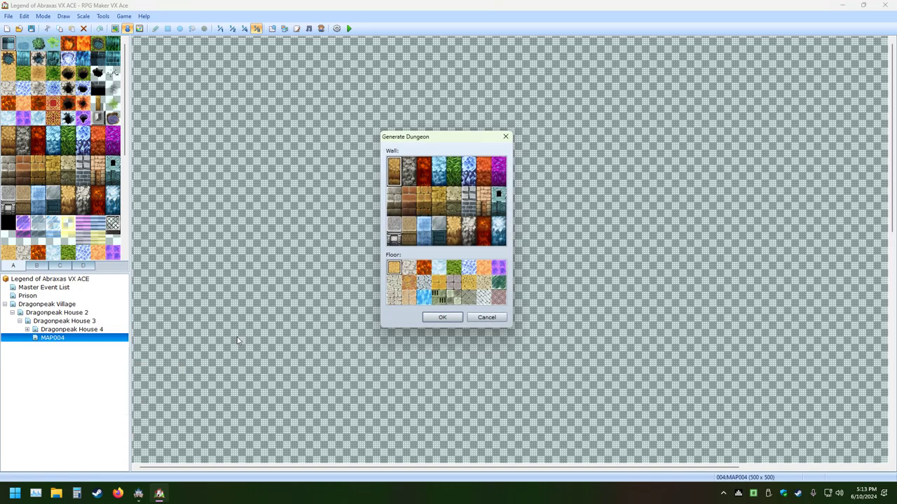
key("Return")
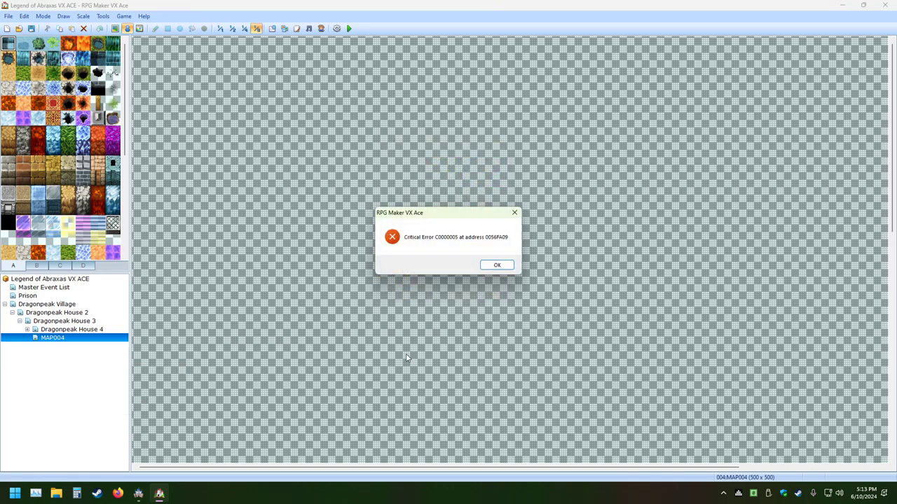
left_click(489, 270)
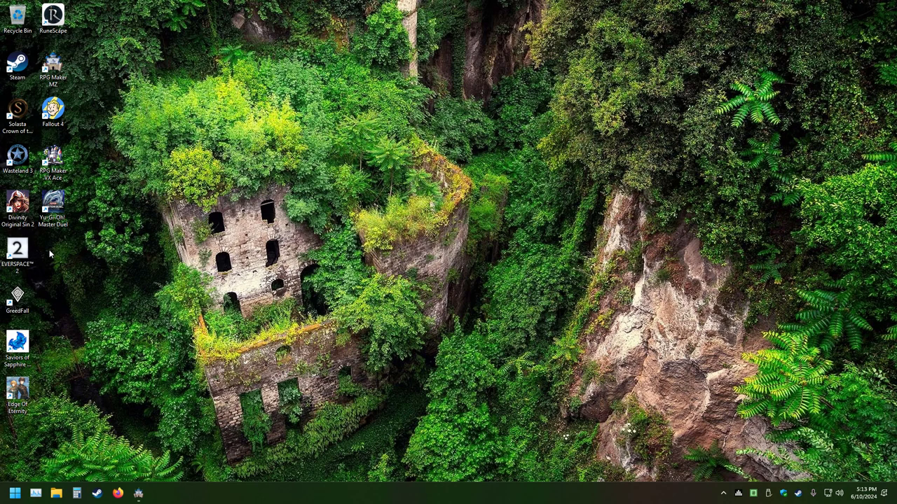
double_click(44, 158)
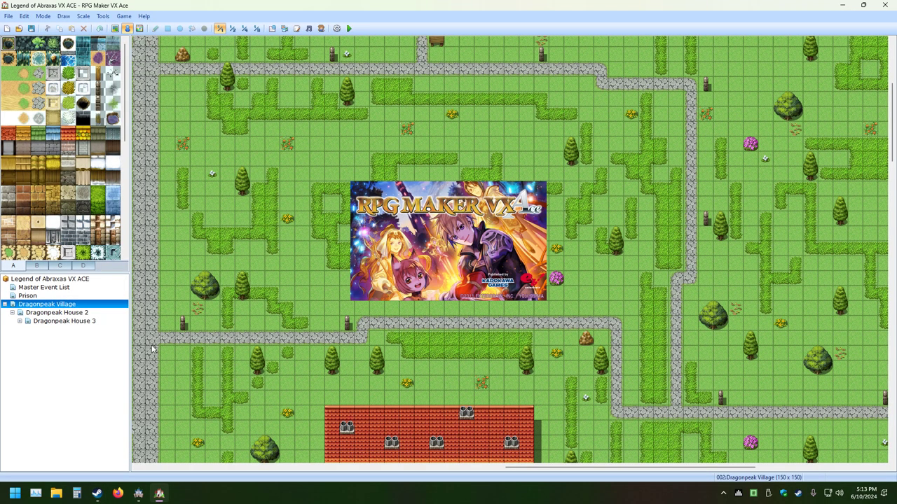
right_click(38, 330)
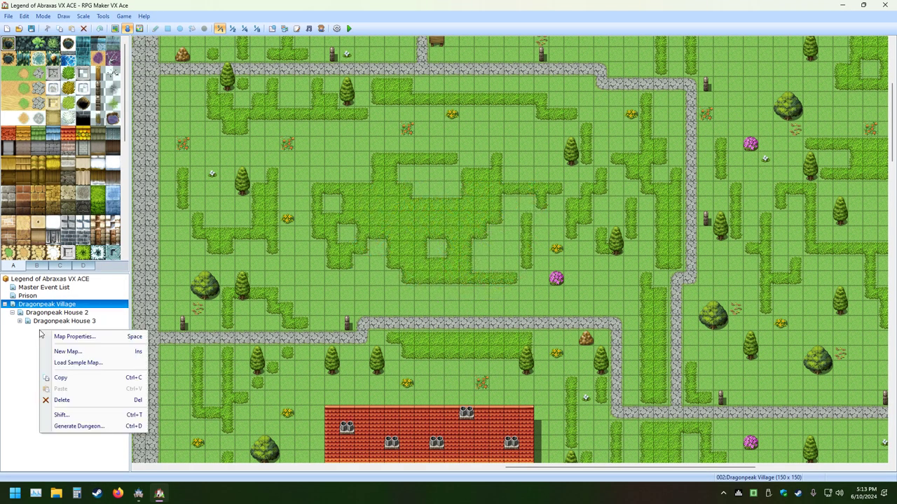
left_click(75, 337)
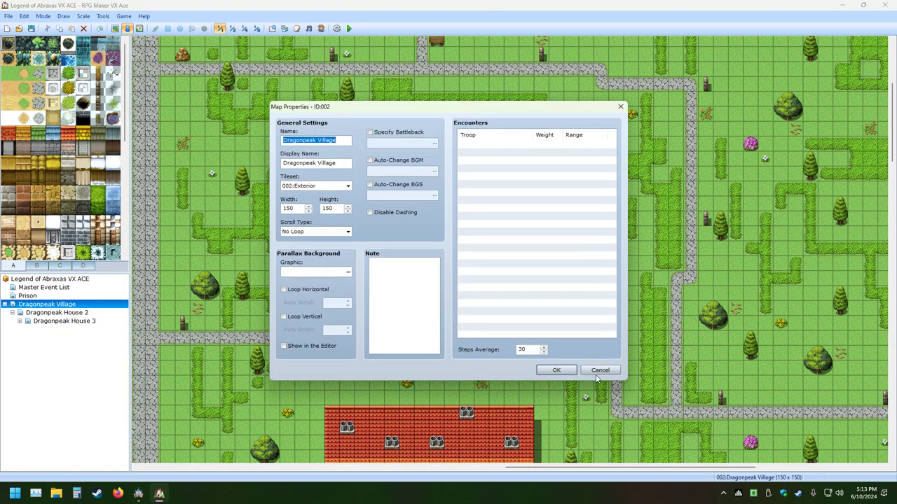
left_click(599, 375)
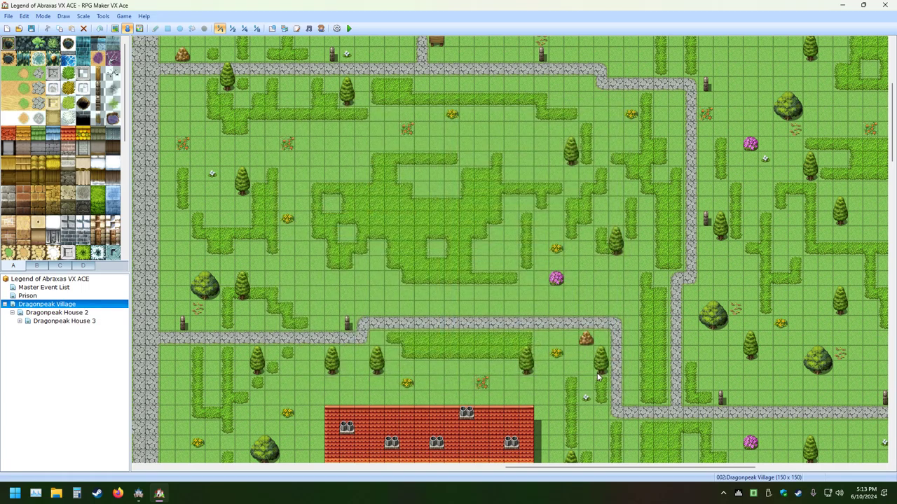
right_click(63, 304)
left_click(105, 404)
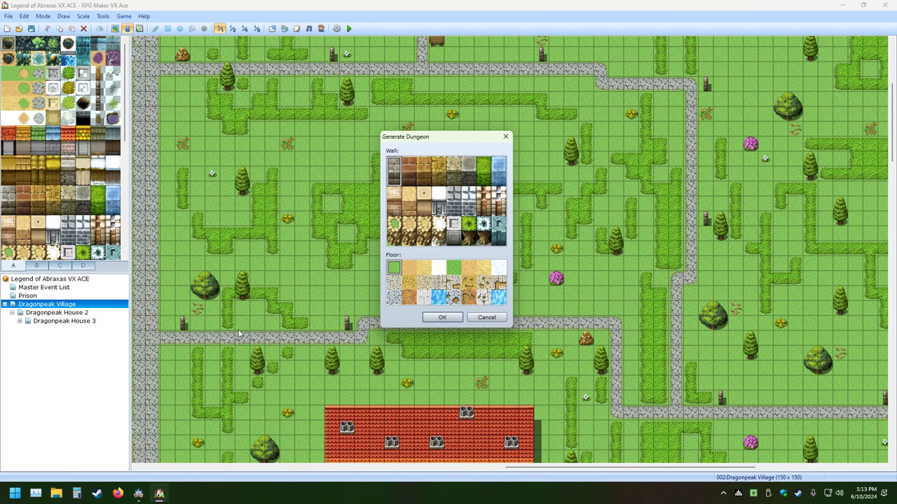
left_click(440, 318)
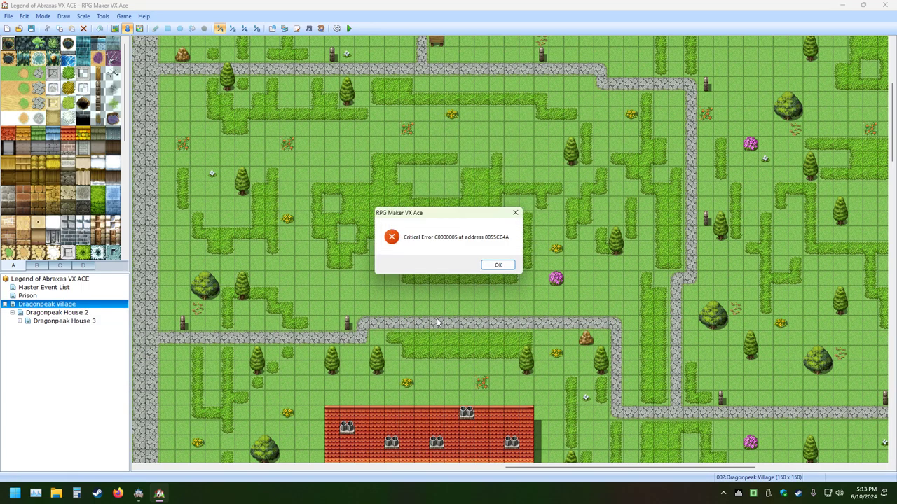
left_click(504, 267)
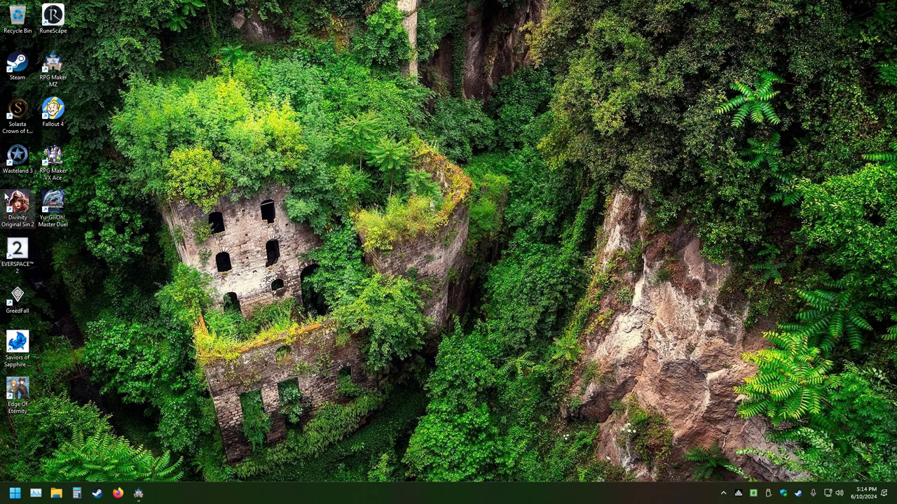
Step: Relaunch VX Ace and generate a dungeon over Dragonpeak Village, viewed at the smallest scale
double_click(55, 159)
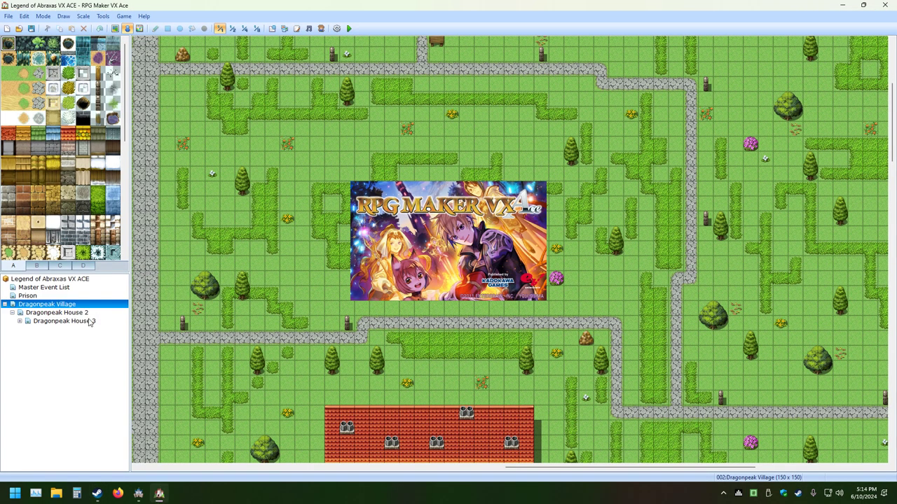
left_click(33, 298)
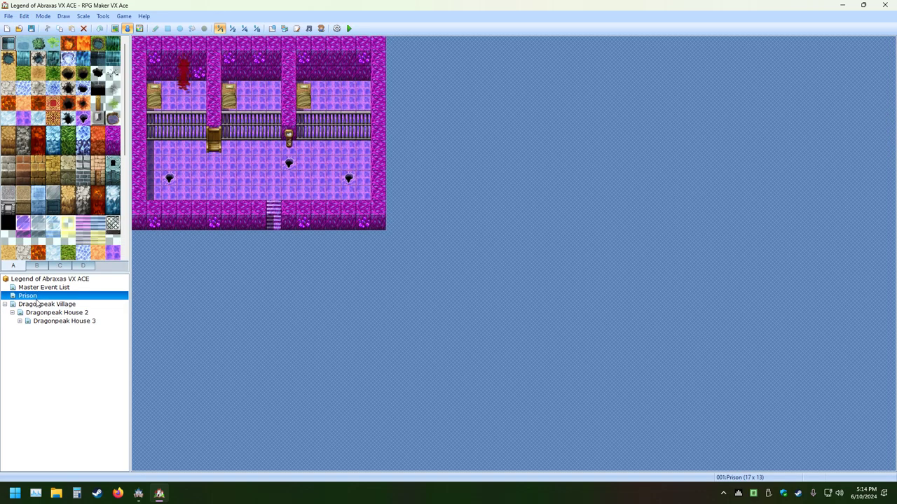
left_click(44, 306)
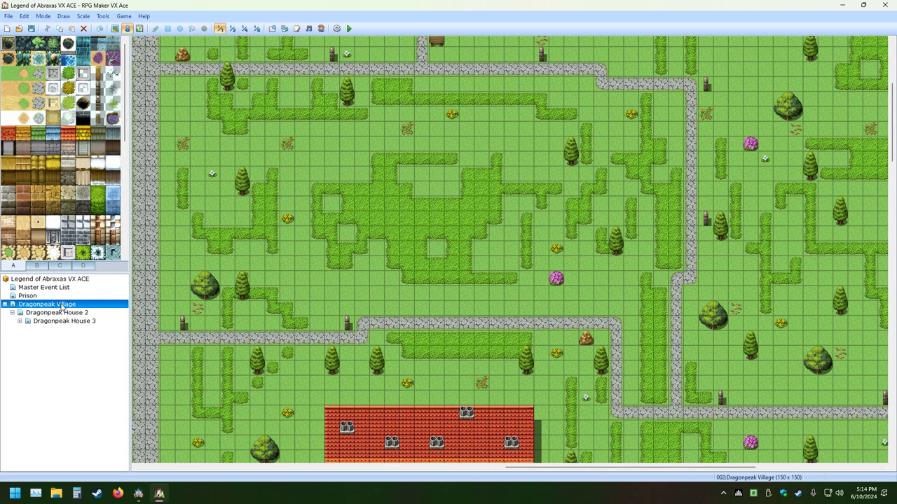
right_click(61, 305)
left_click(101, 400)
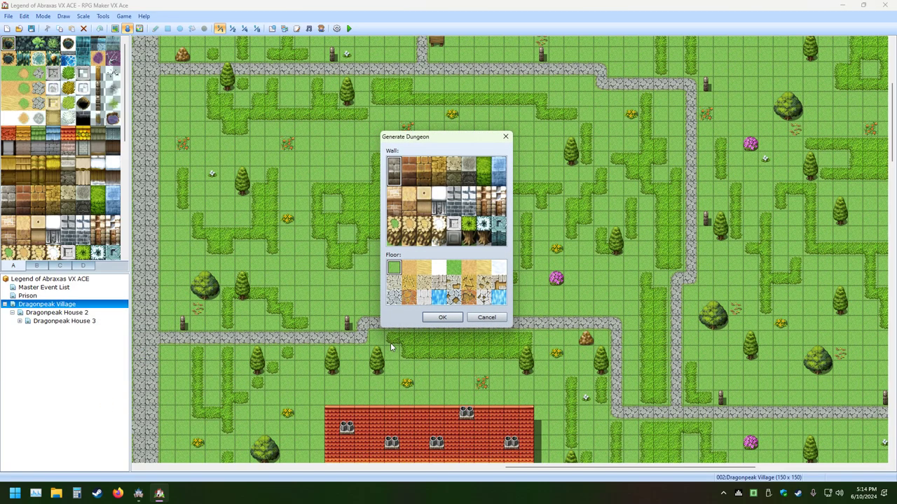
left_click(437, 318)
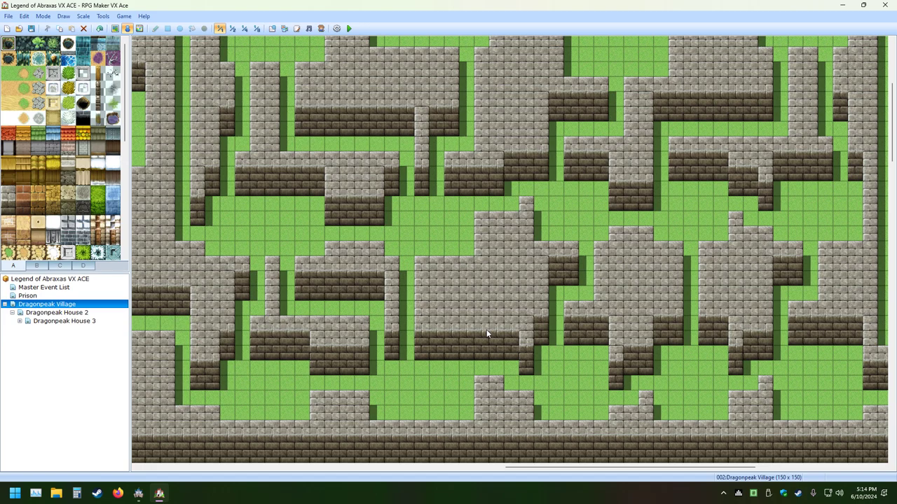
left_click(256, 28)
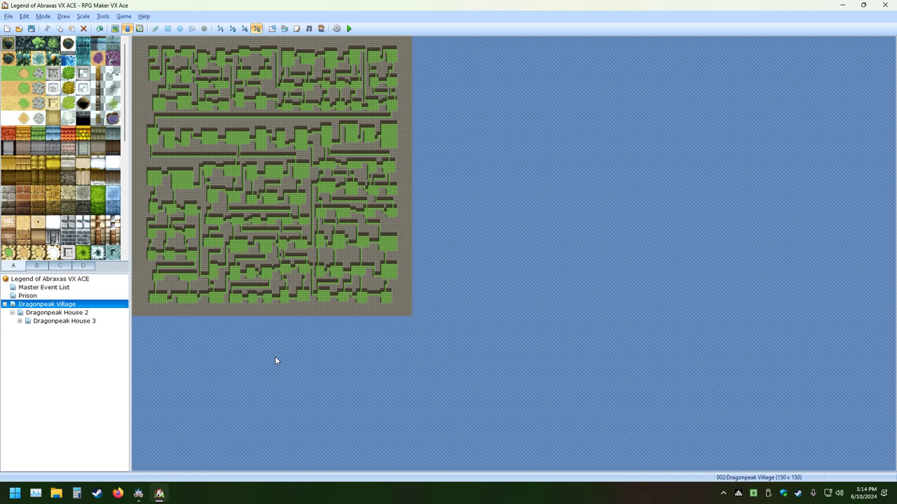
key("alt+Tab")
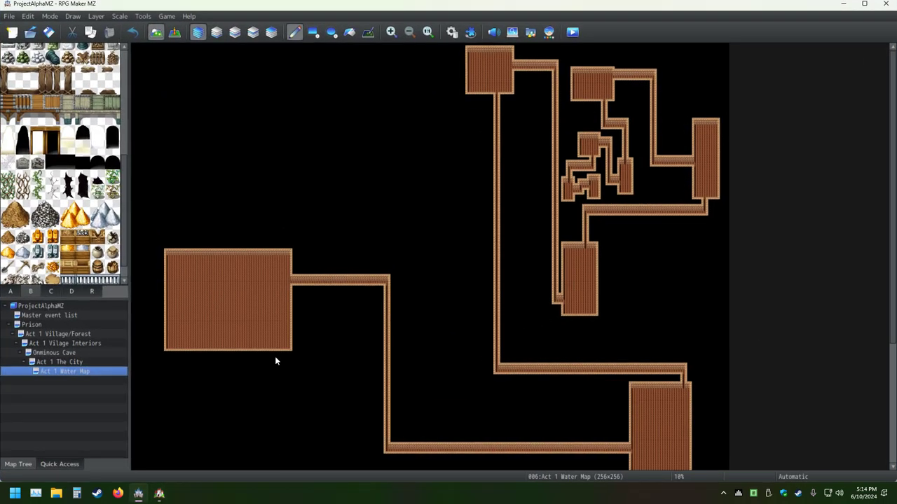
key("alt+Tab")
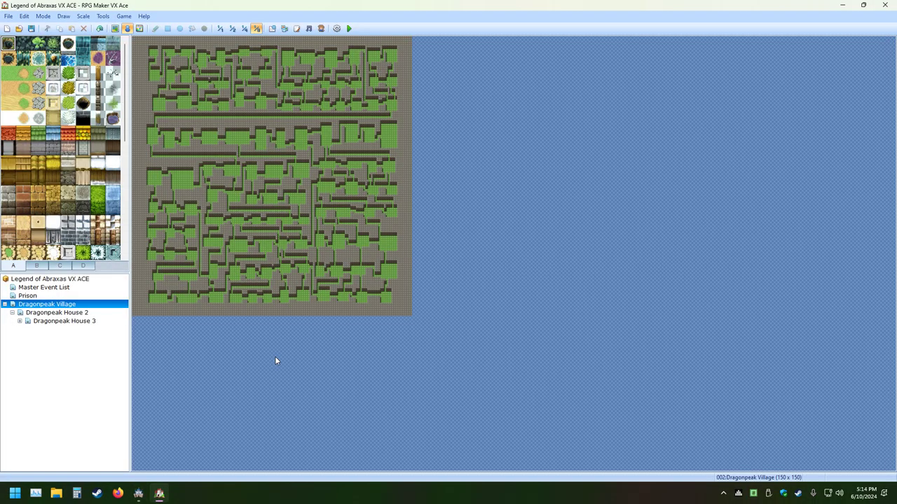
key("alt+Tab")
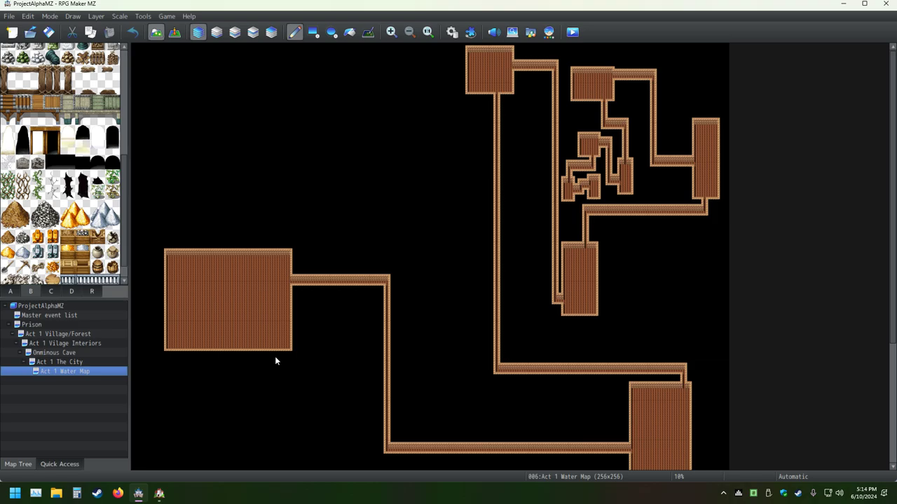
key("alt+Tab")
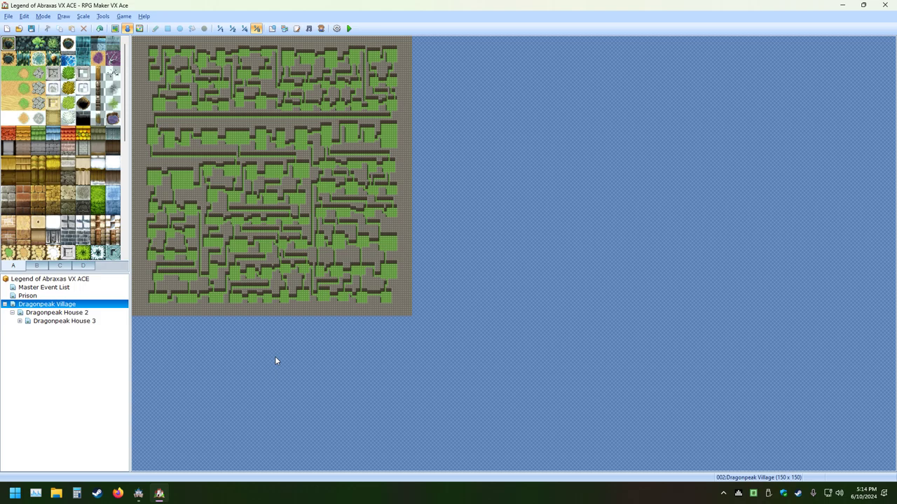
key("alt+Tab")
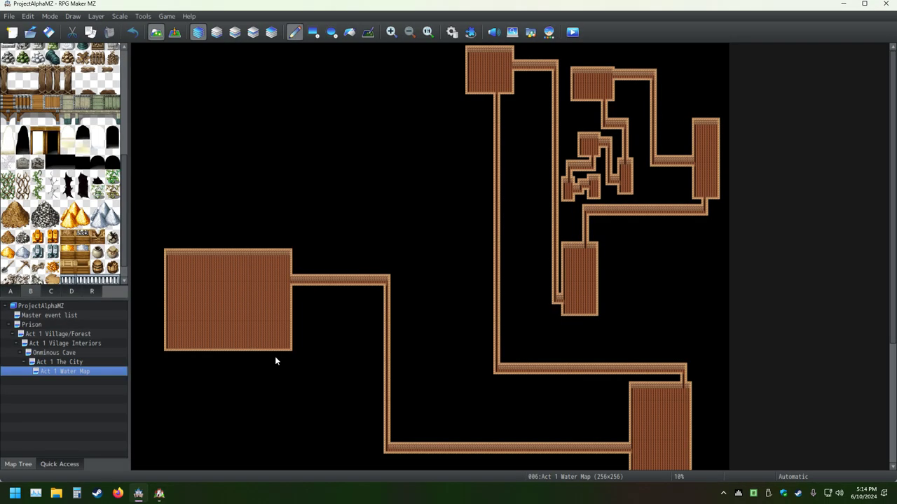
key("alt+Tab")
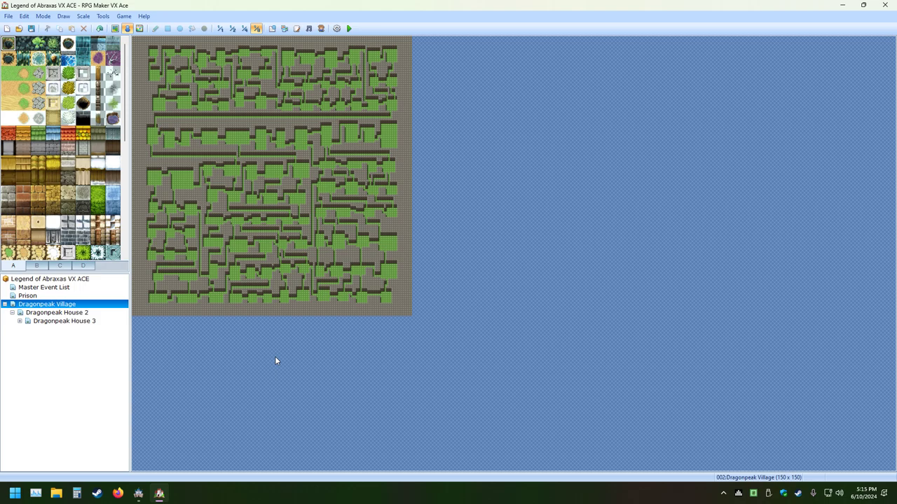
key("alt+Tab")
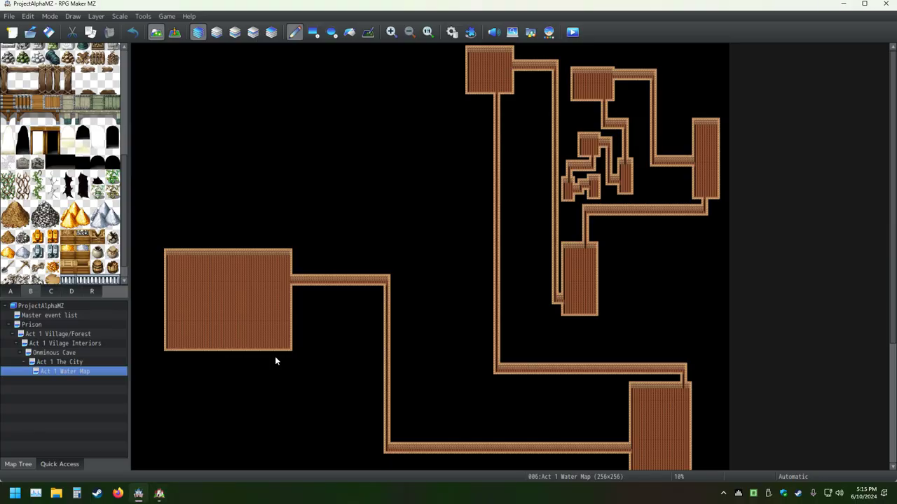
key("alt+Tab")
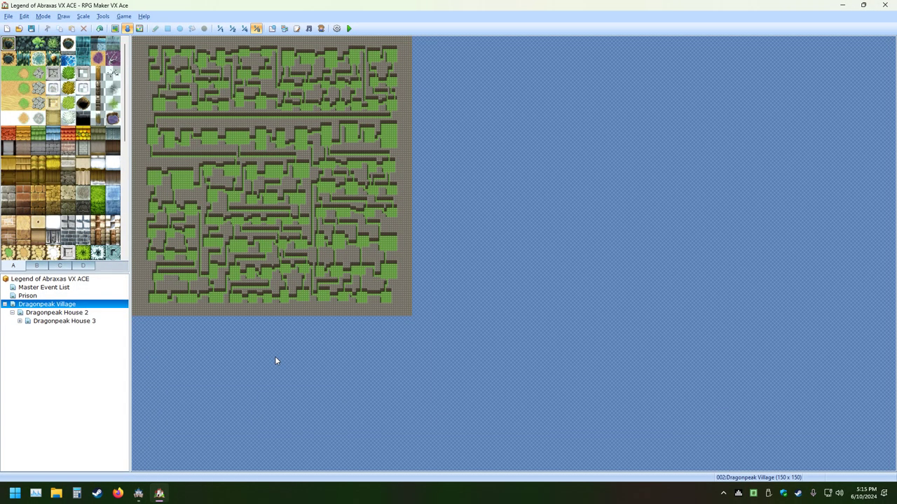
key("alt+Tab")
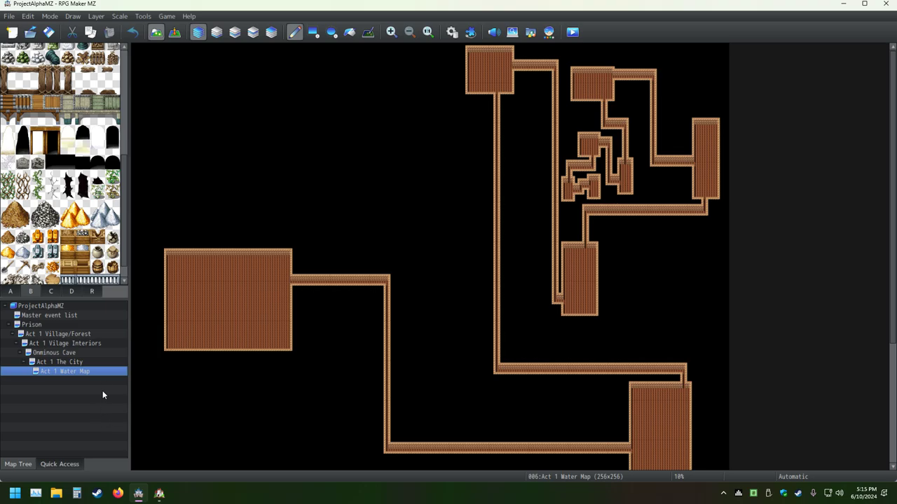
Step: Regenerate Act 1 Water Map as a Maze-type dungeon spanning the whole 256x256 map
right_click(98, 370)
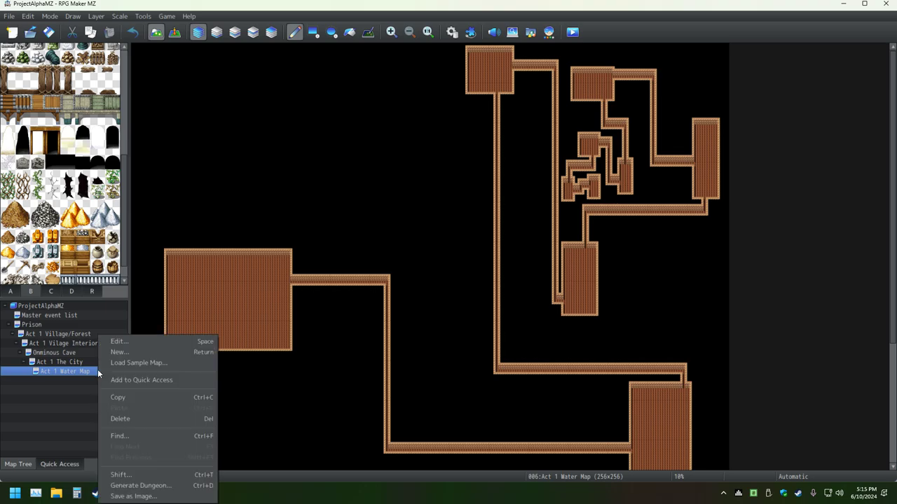
left_click(165, 486)
left_click(456, 136)
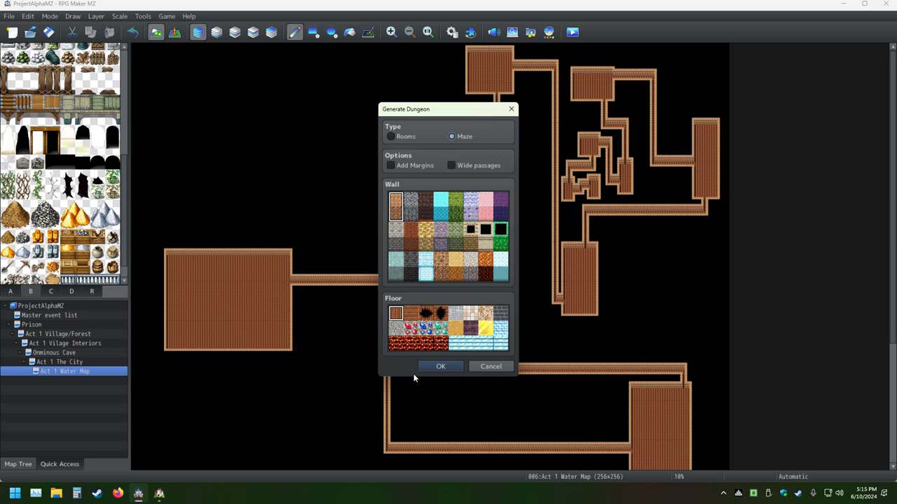
left_click(440, 367)
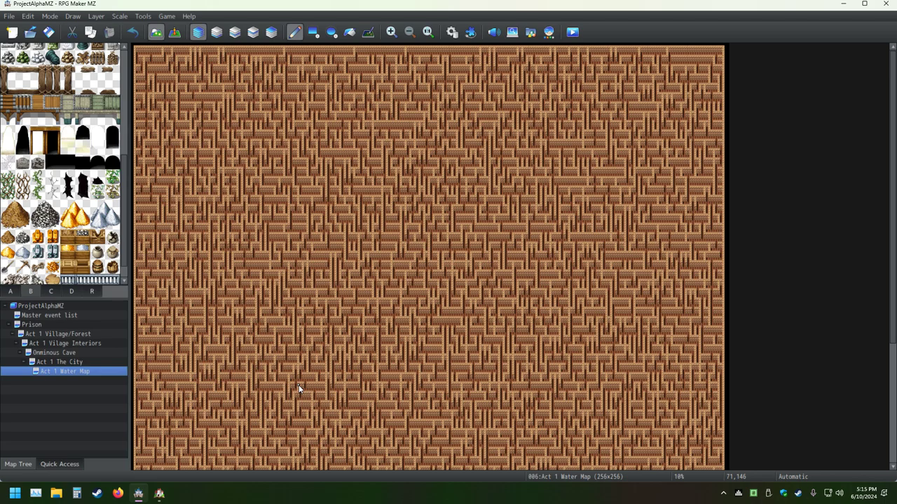
scroll(436, 368, "down", 5)
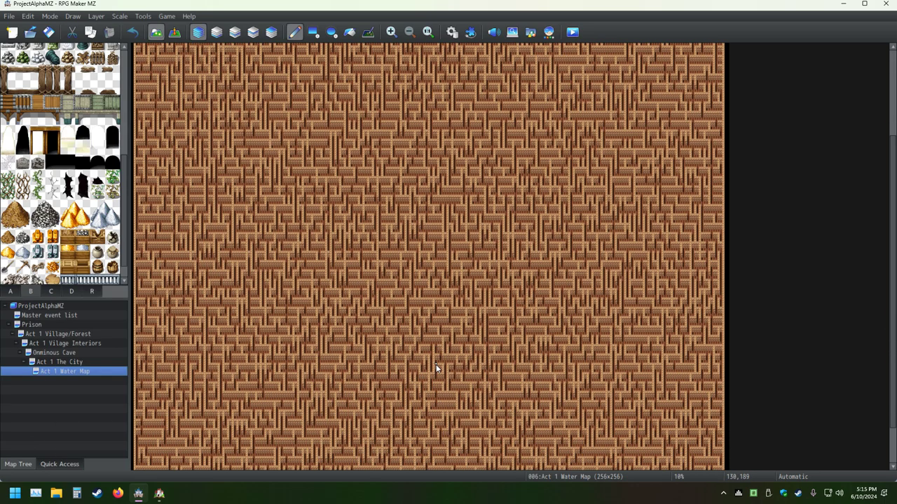
scroll(436, 367, "down", 3)
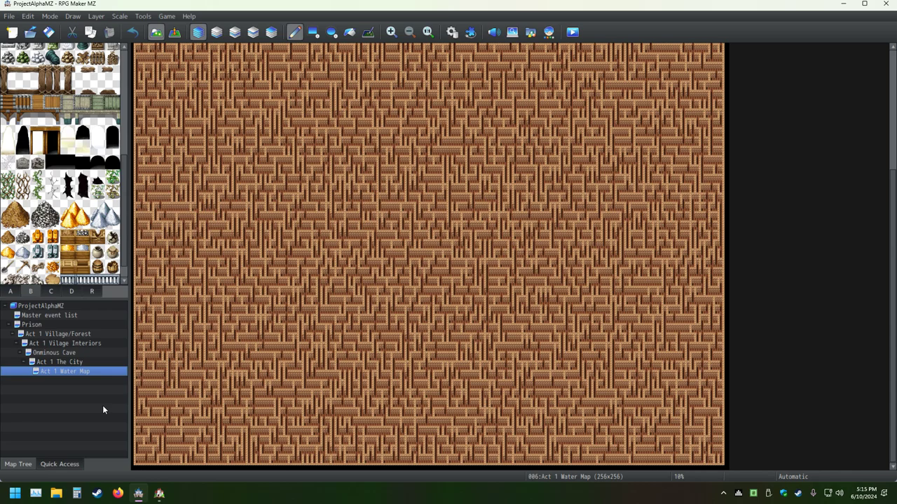
left_click(42, 352)
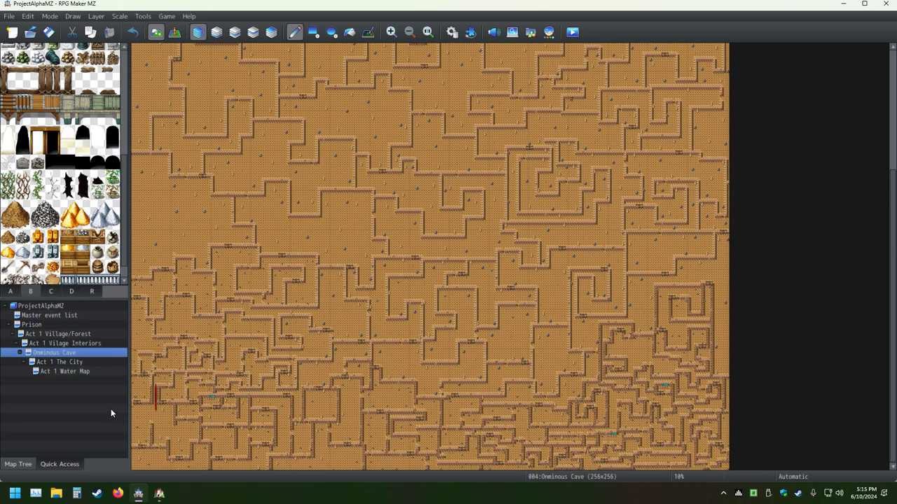
left_click(69, 372)
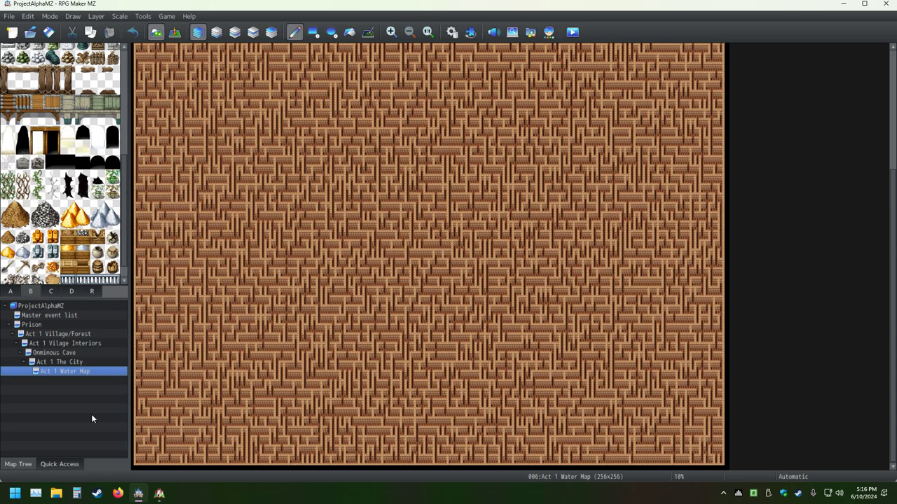
scroll(435, 379, "up", 5)
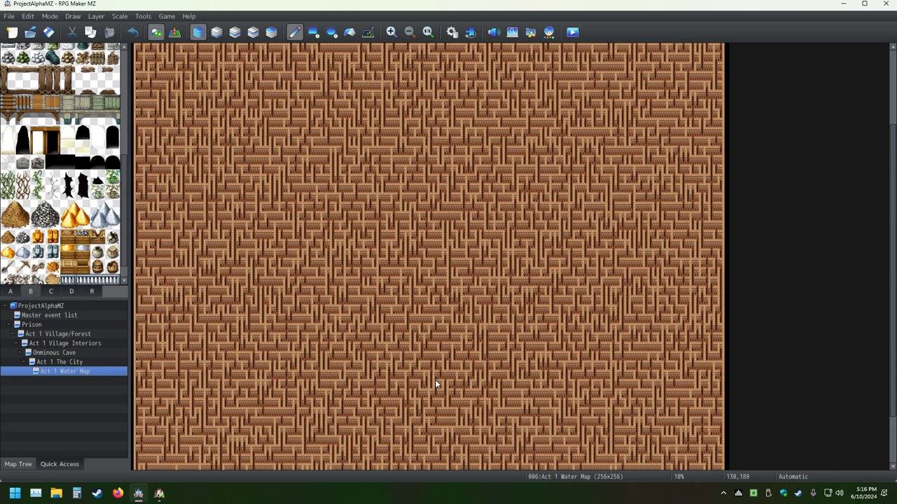
scroll(440, 375, "up", 3)
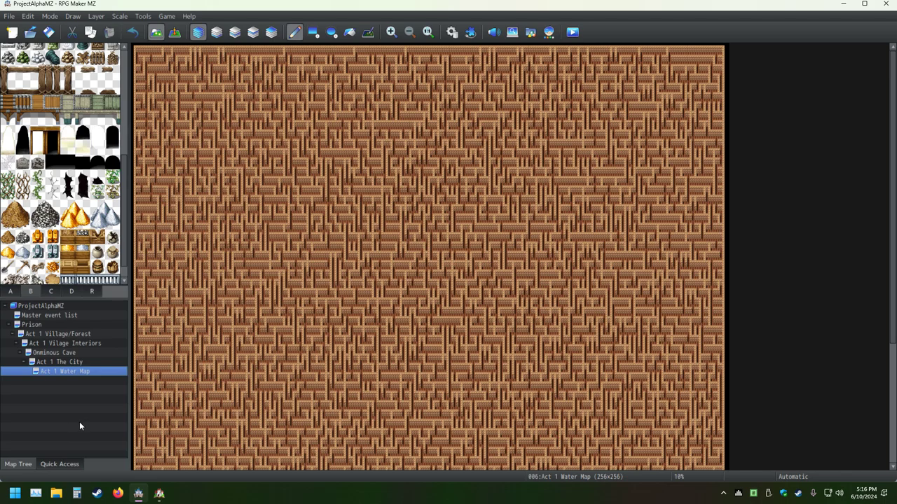
Step: Change Act 1 Water Map's tileset from 0004 Dungeon to 0001 Overworld
right_click(75, 375)
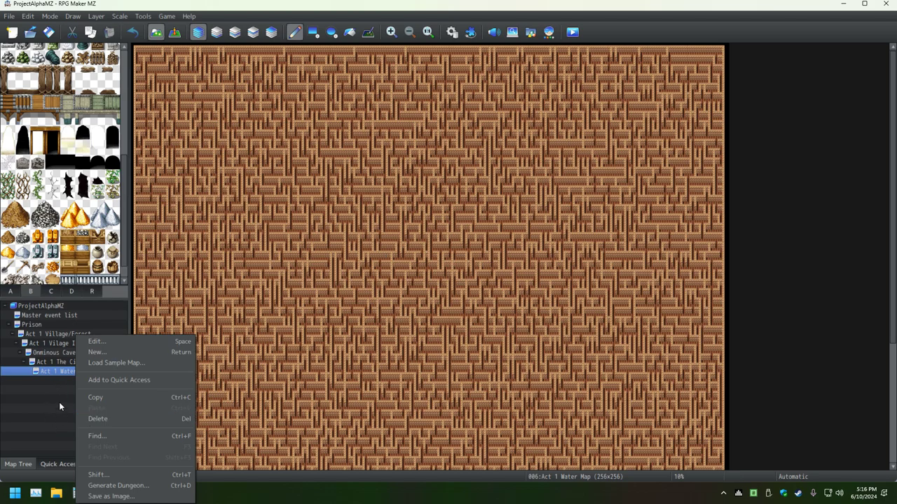
left_click(96, 342)
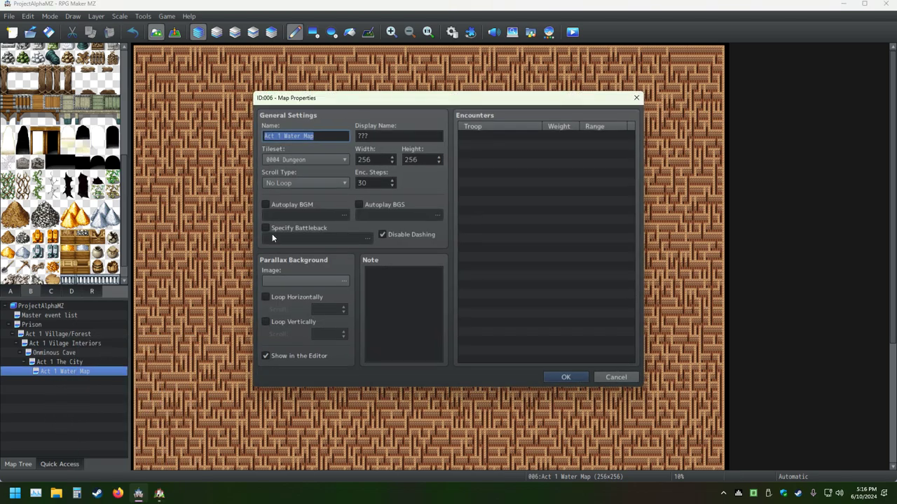
scroll(325, 160, "up", 3)
left_click(564, 377)
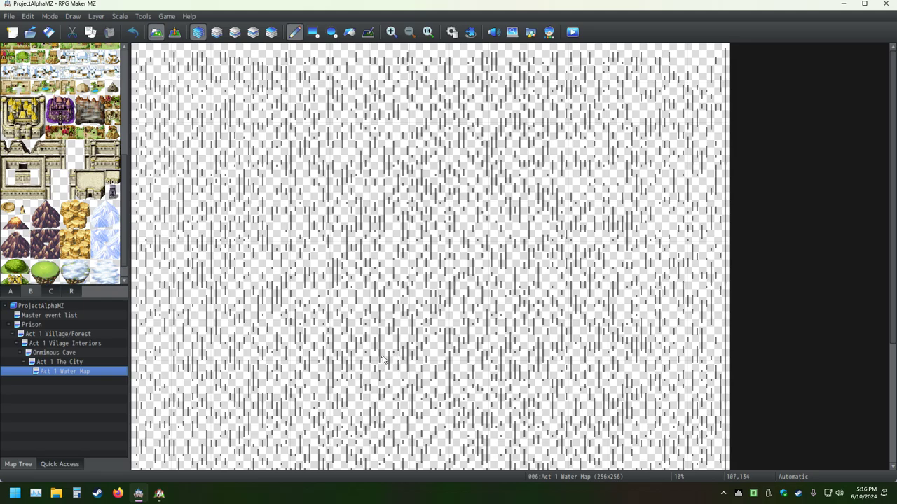
scroll(382, 365, "down", 6)
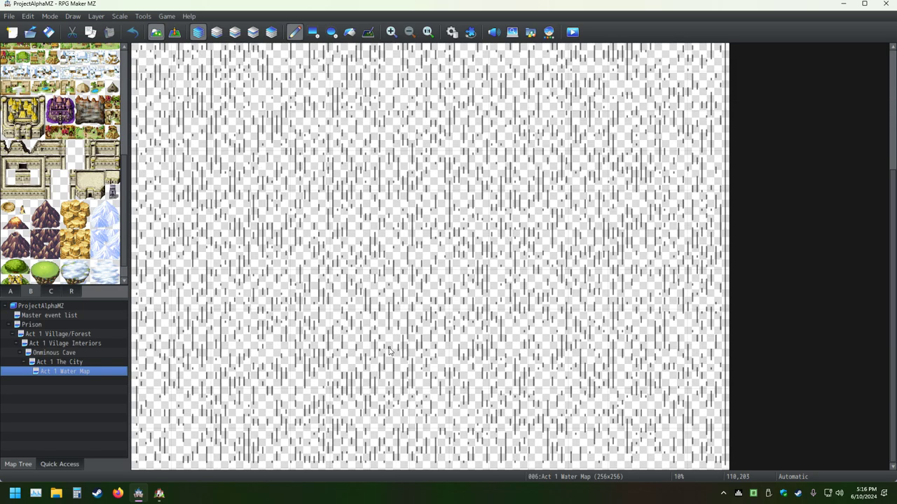
scroll(389, 349, "up", 7)
scroll(390, 343, "up", 1)
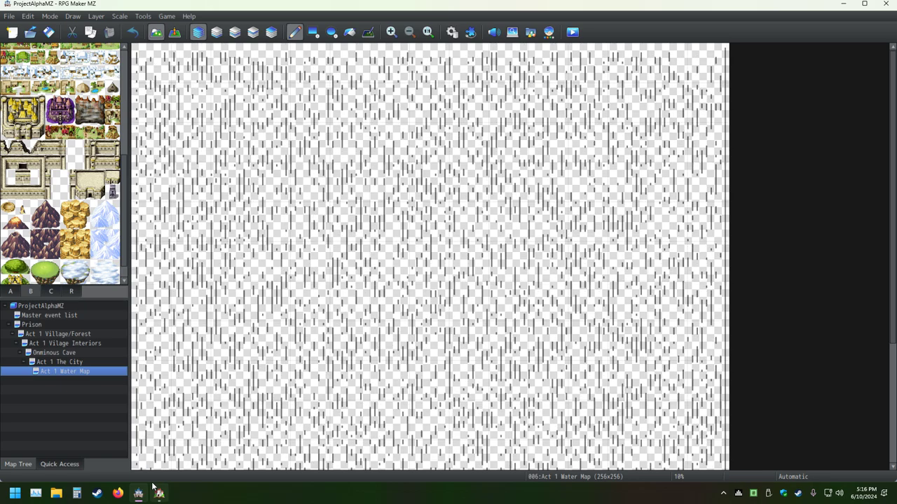
Step: View Act 1 The City, then cancel closing the project at the save prompt
left_click(61, 363)
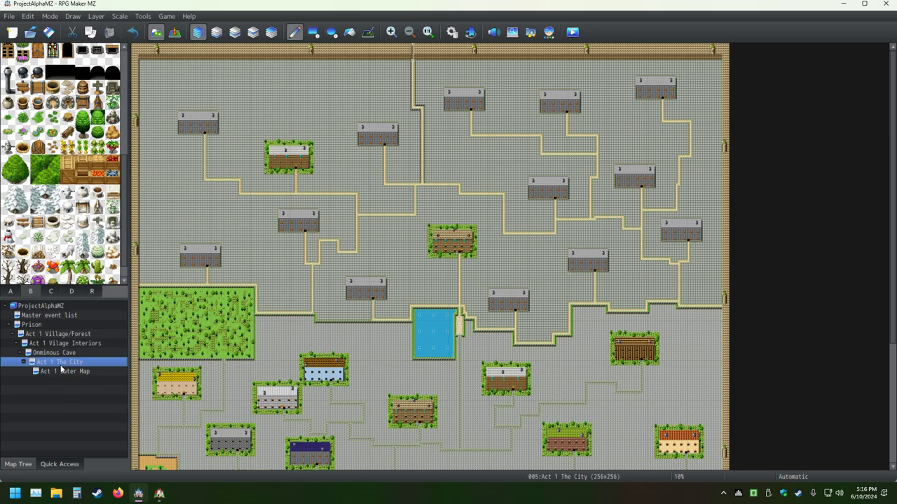
left_click(884, 4)
left_click(500, 214)
Step: Delete the old Act 1 Water Map
left_click(77, 371)
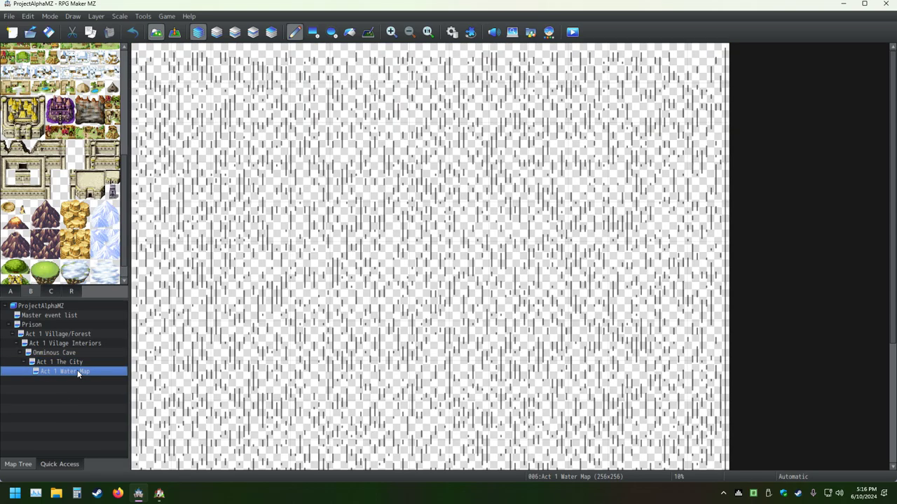
right_click(56, 373)
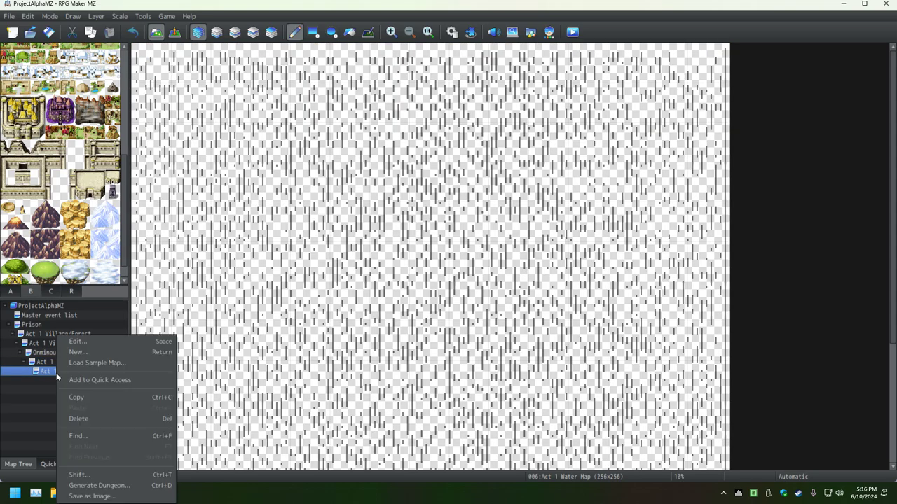
left_click(91, 418)
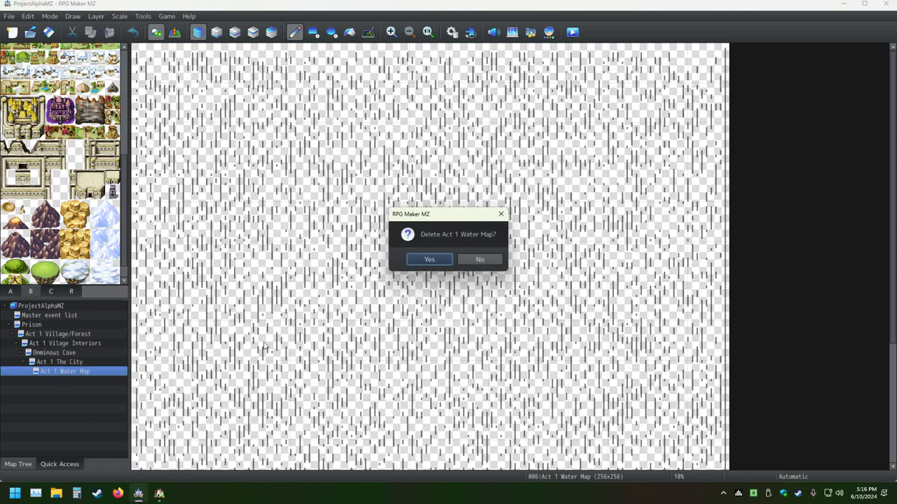
left_click(430, 260)
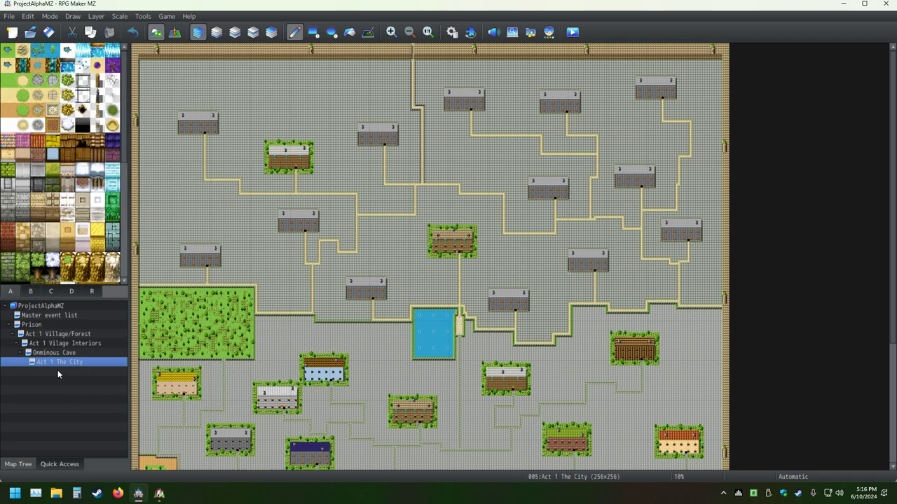
Step: Create a new map named 'Act 1 Water Map' under Act 1 The City
right_click(51, 369)
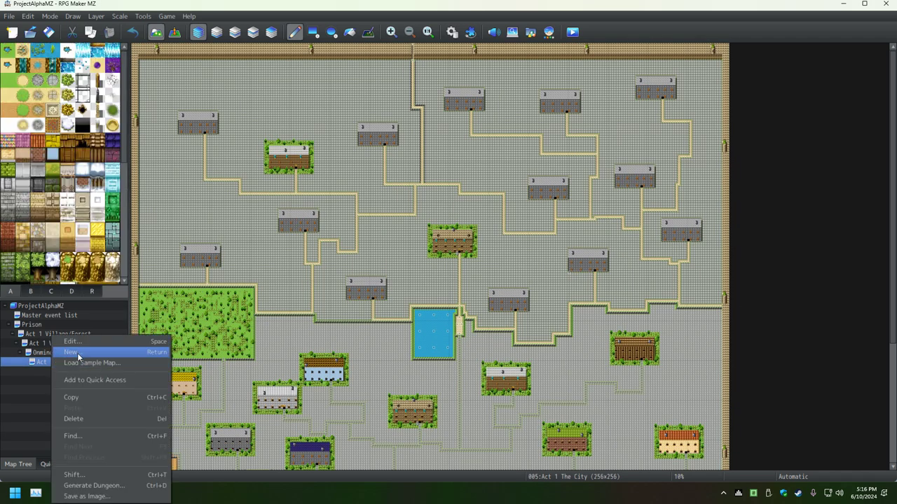
left_click(78, 353)
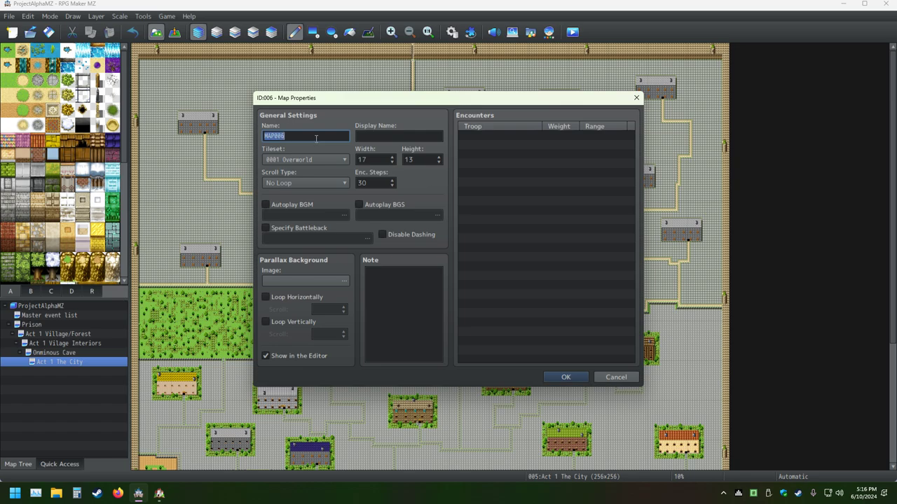
type("Act 1 Water Map")
key("Return")
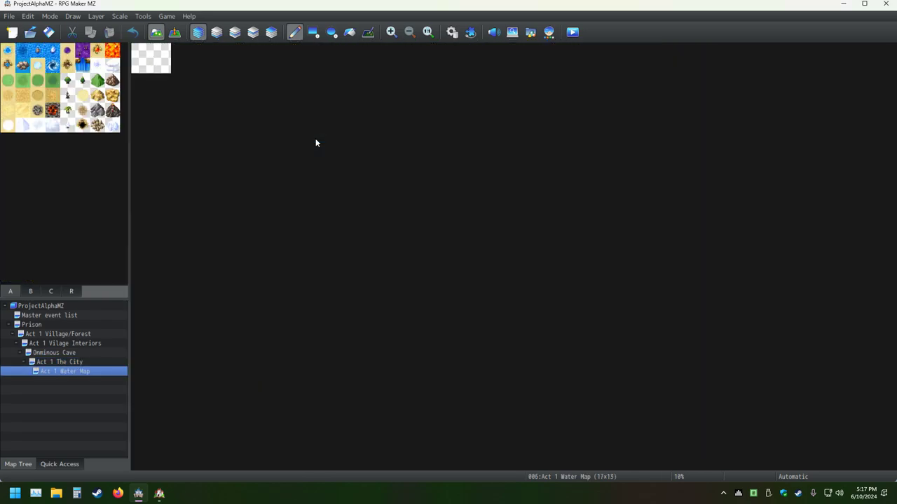
Step: Collapse the maps under Act 1 The City, then close RPG Maker VX Ace without saving
left_click(54, 364)
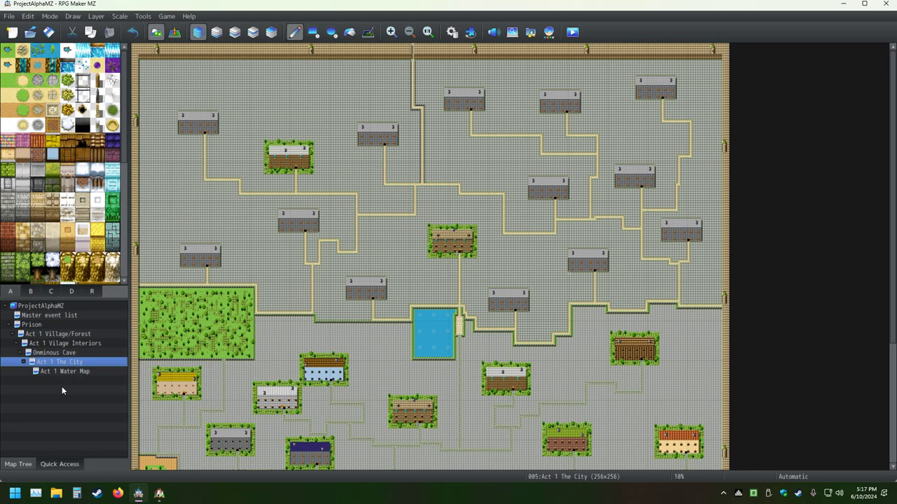
left_click(25, 363)
left_click(158, 494)
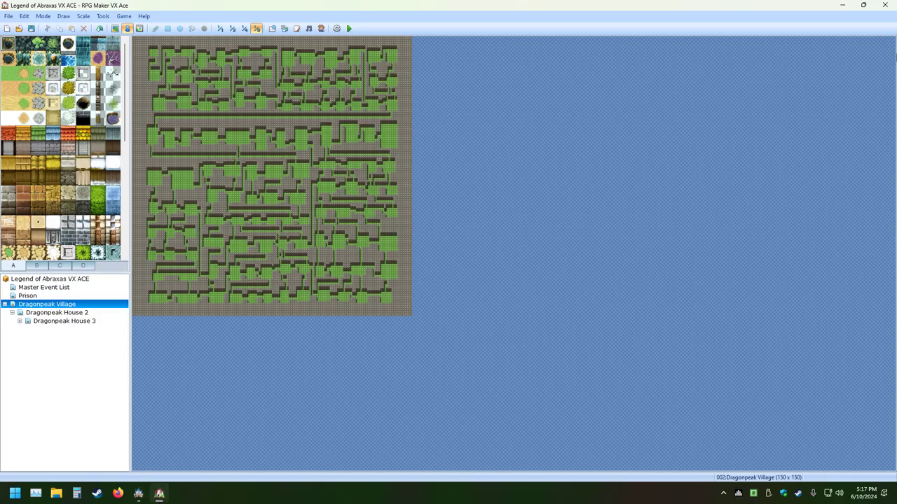
left_click(884, 5)
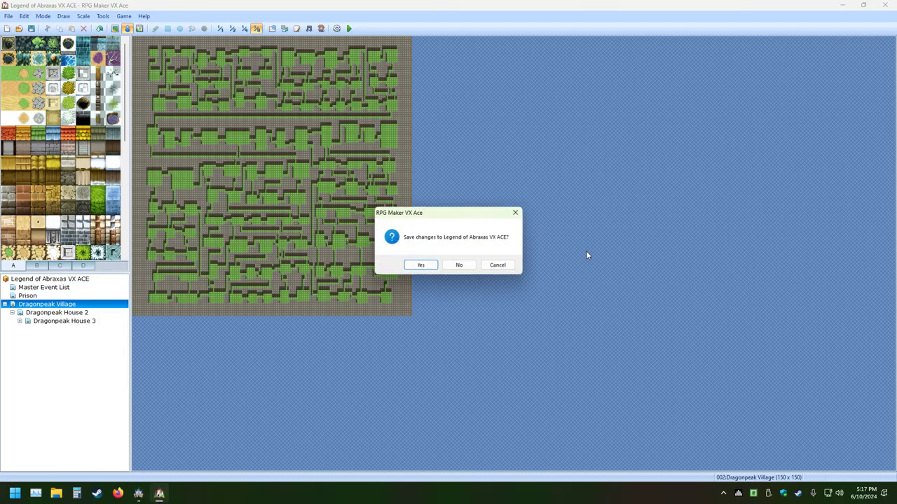
left_click(459, 266)
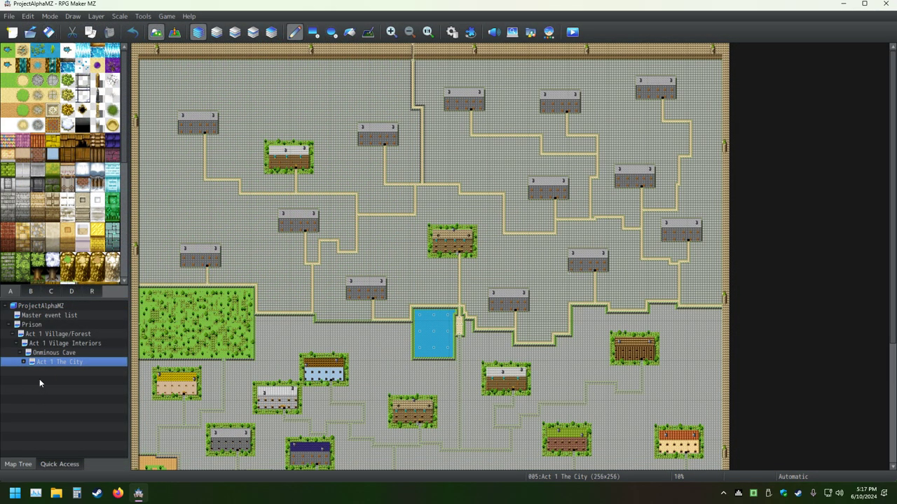
Step: In Event mode on Master event list, open event 003 and insert a command at its end
left_click(35, 315)
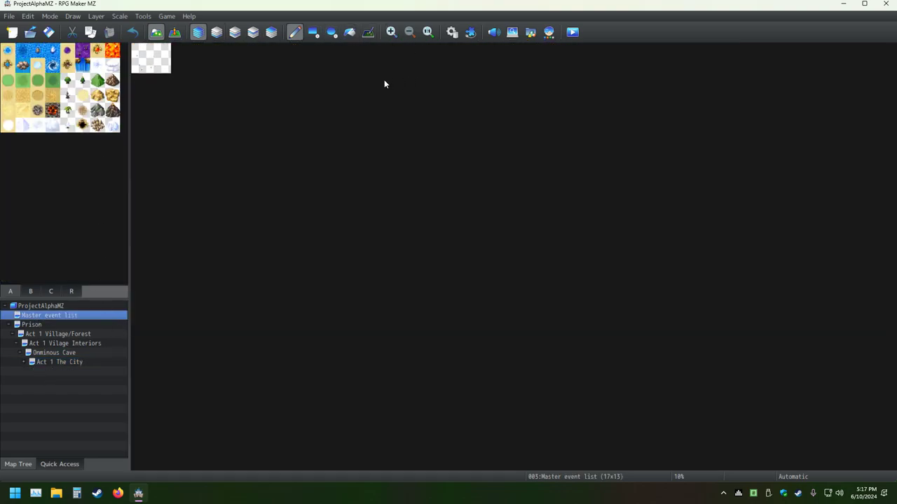
scroll(168, 77, "up", 10, "ctrl")
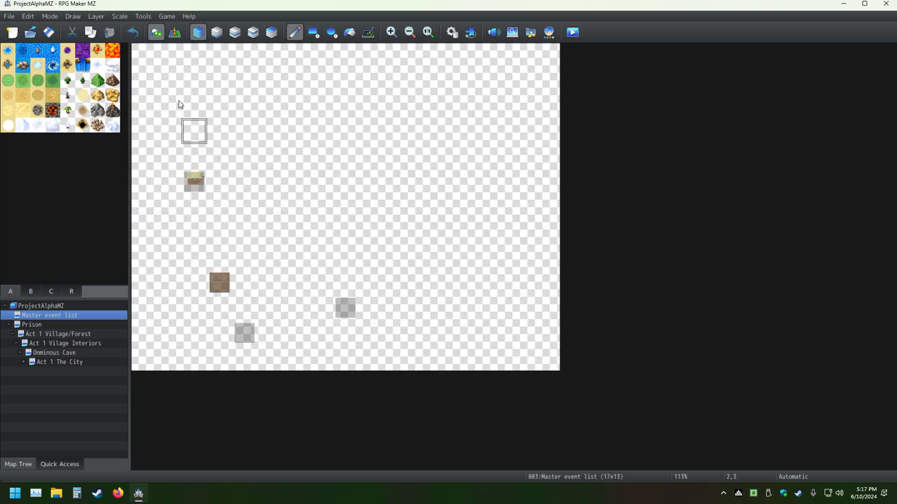
left_click(175, 33)
left_click(66, 66)
double_click(66, 66)
scroll(493, 294, "down", 5)
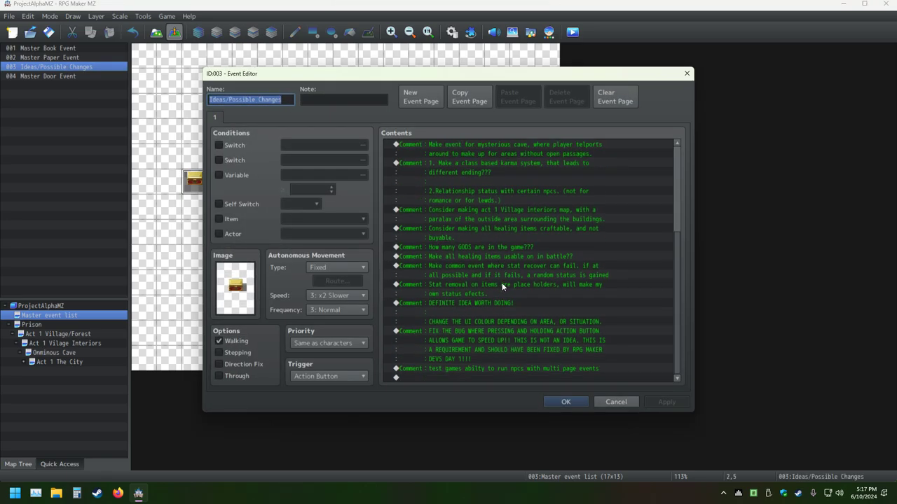
left_click(428, 379)
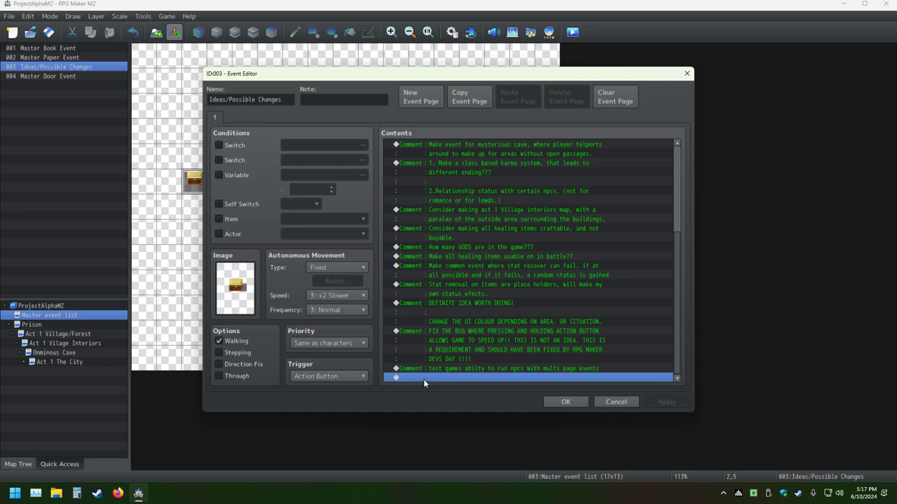
double_click(423, 379)
Step: Add a comment proposing a multi-floor end-game maze via the dungeon generator, then open Act 1 The City
left_click(449, 376)
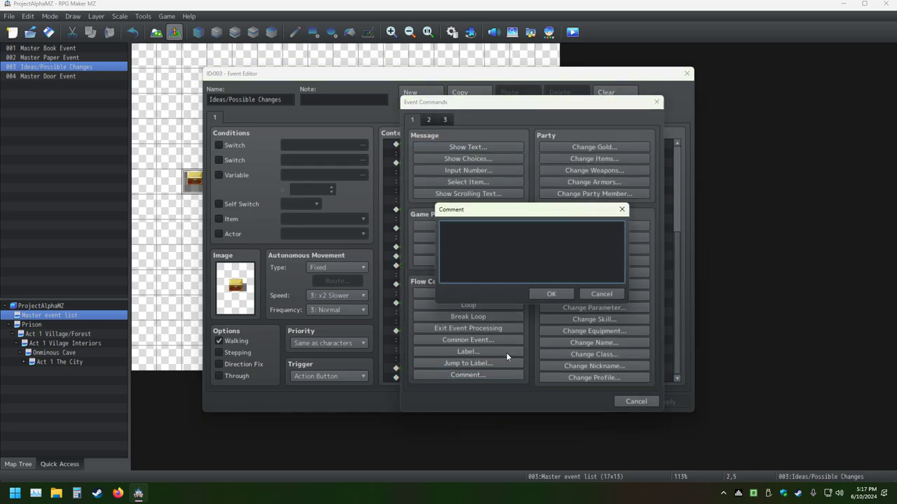
type("If enough maps remain after")
type("maing")
key("BackSpace")
key("BackSpace")
type("king the g")
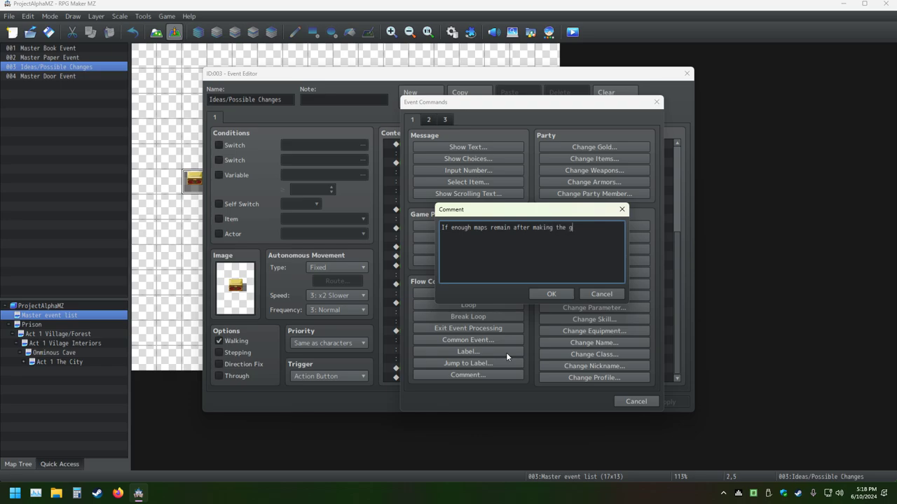
type("ame, consider making a end")
type("game maze")
type("with")
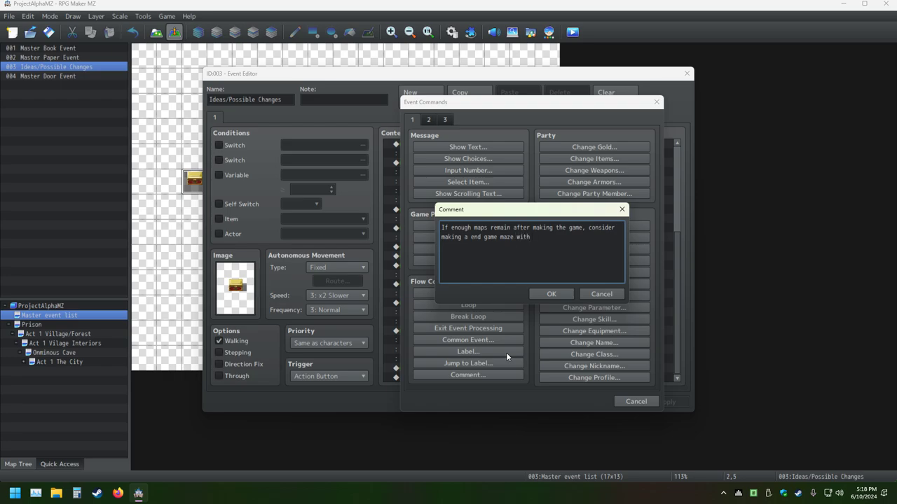
type(" several floors using the dungeon genny")
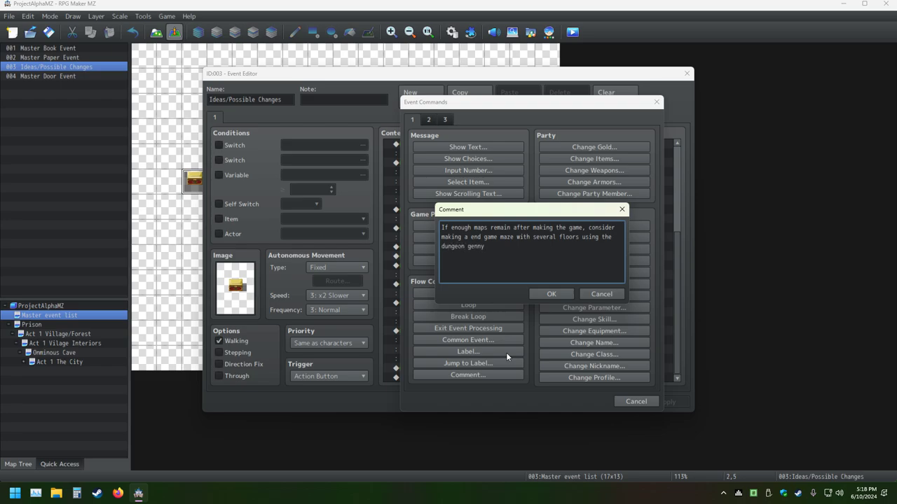
key("ctrl+Return")
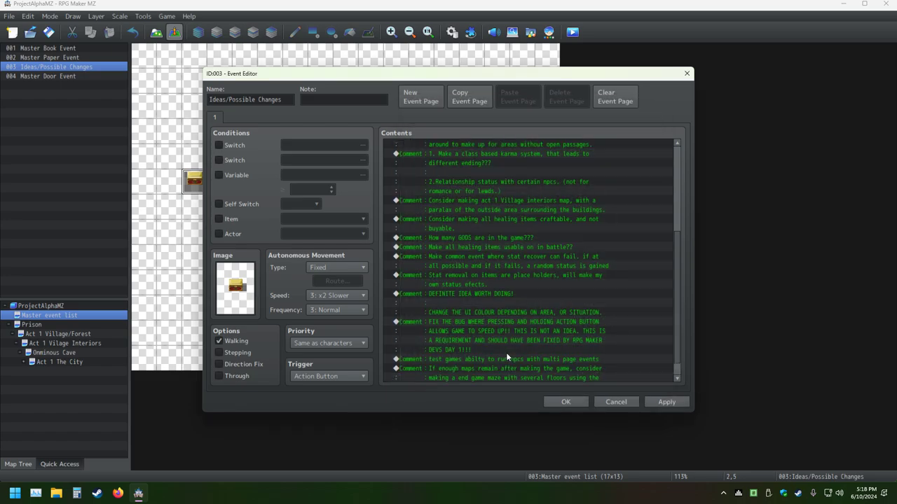
scroll(502, 362, "down", 1)
left_click(562, 400)
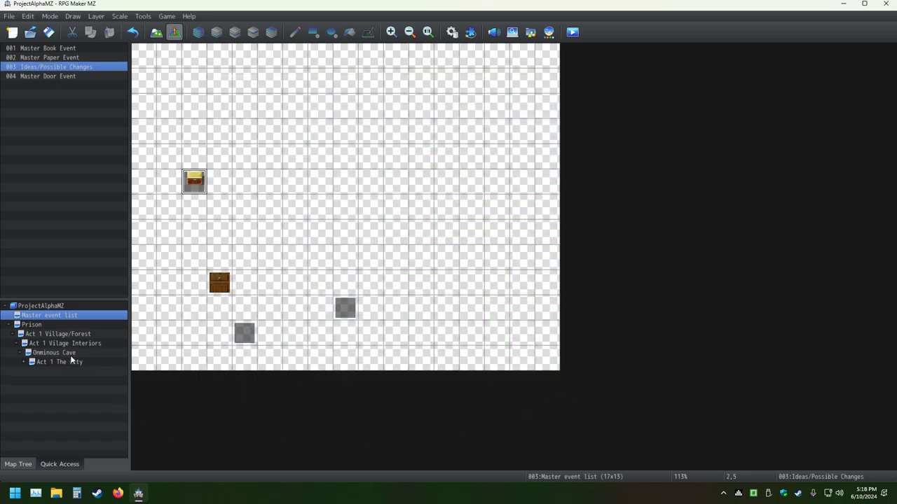
left_click(70, 353)
left_click(70, 362)
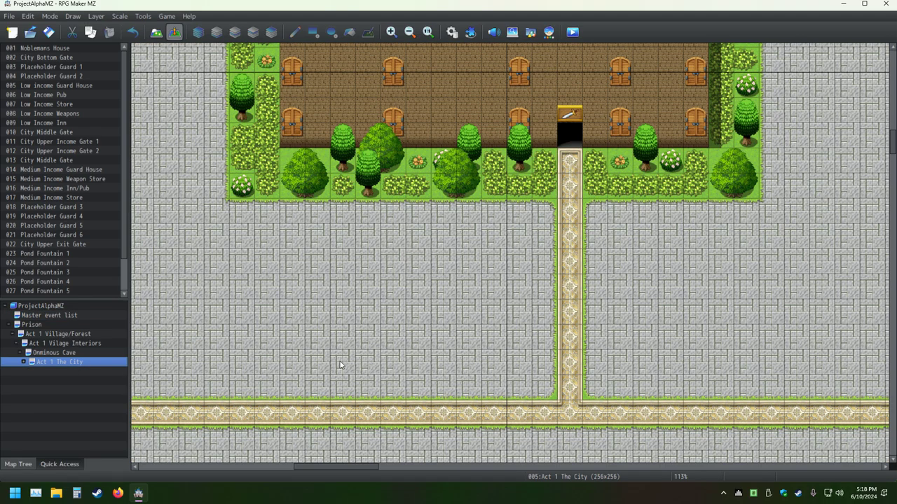
scroll(430, 339, "down", 5, "ctrl")
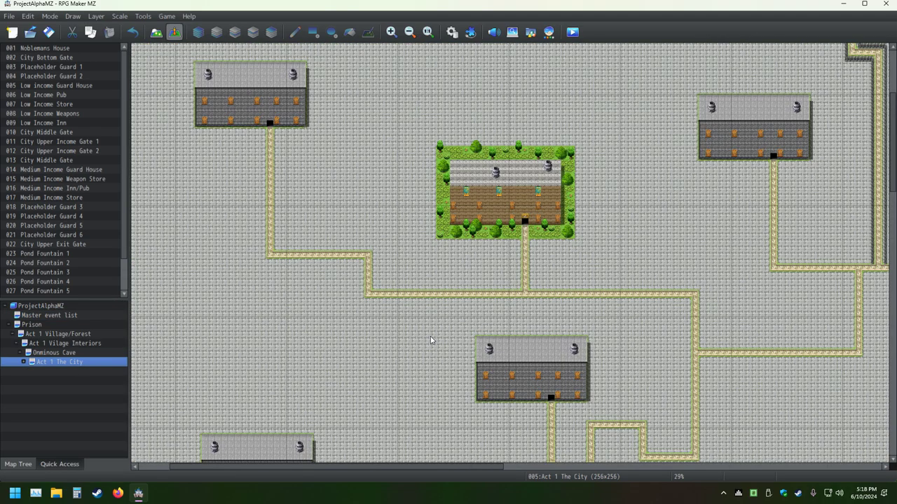
scroll(430, 340, "down", 4, "ctrl")
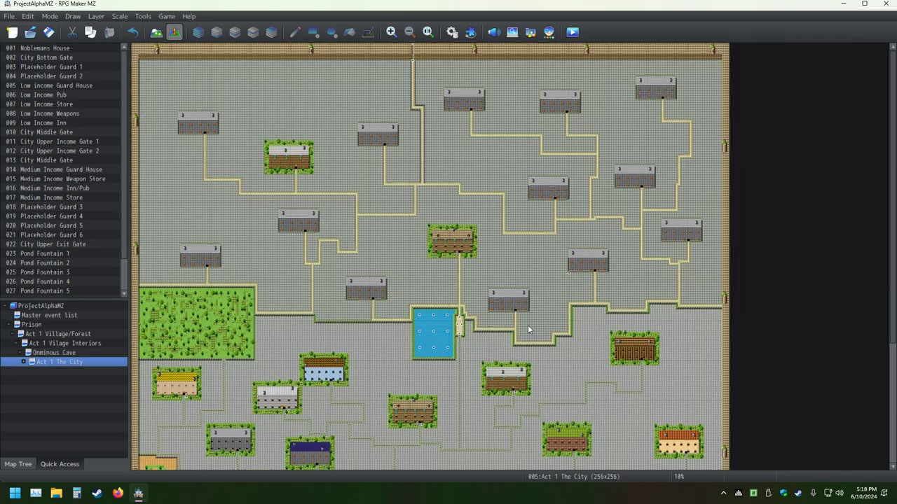
scroll(410, 291, "up", 1, "ctrl")
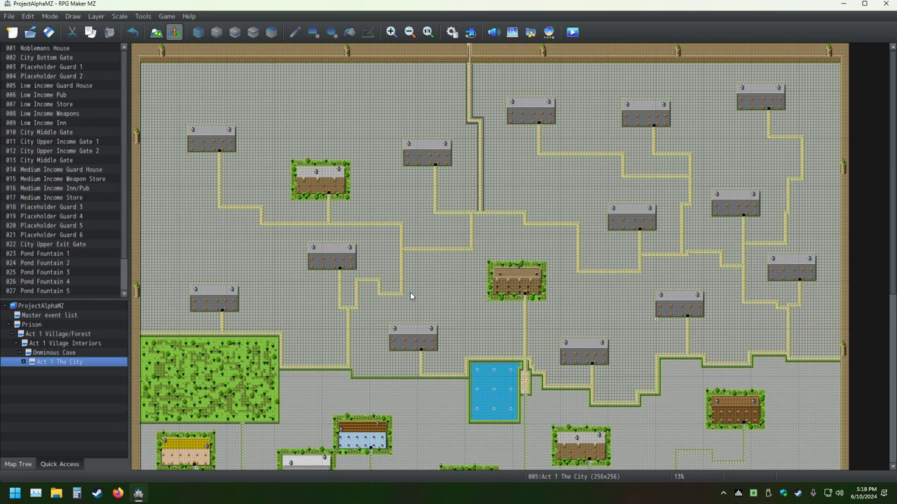
scroll(410, 292, "up", 2, "ctrl")
scroll(446, 285, "down", 1, "ctrl")
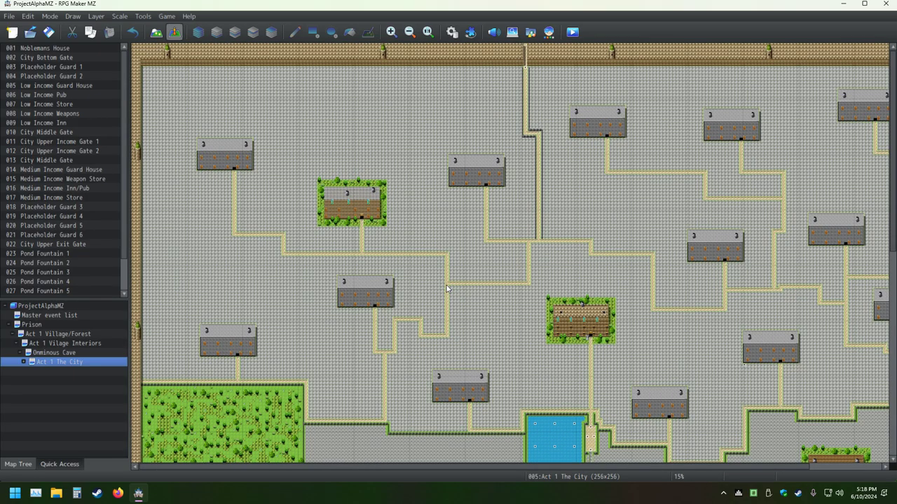
scroll(447, 285, "down", 2, "ctrl")
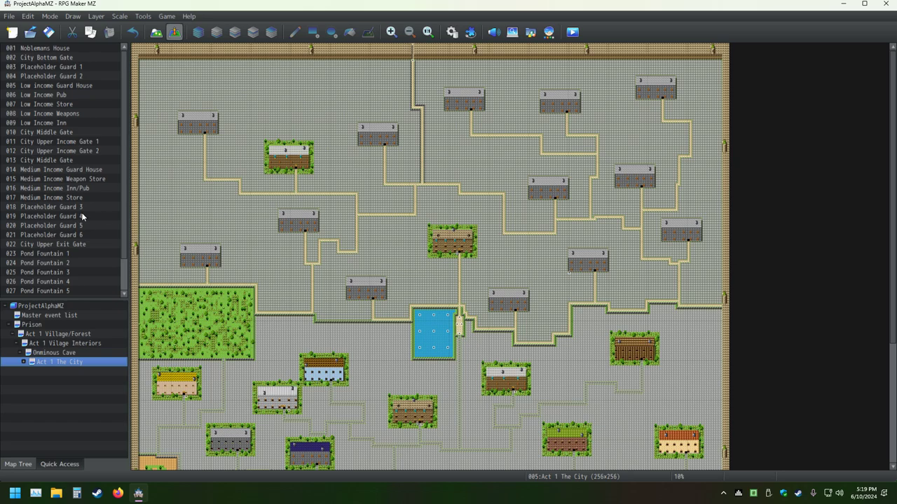
Step: In Master event list event 003, change the last comment to 'end game/final boss maze'
left_click(61, 316)
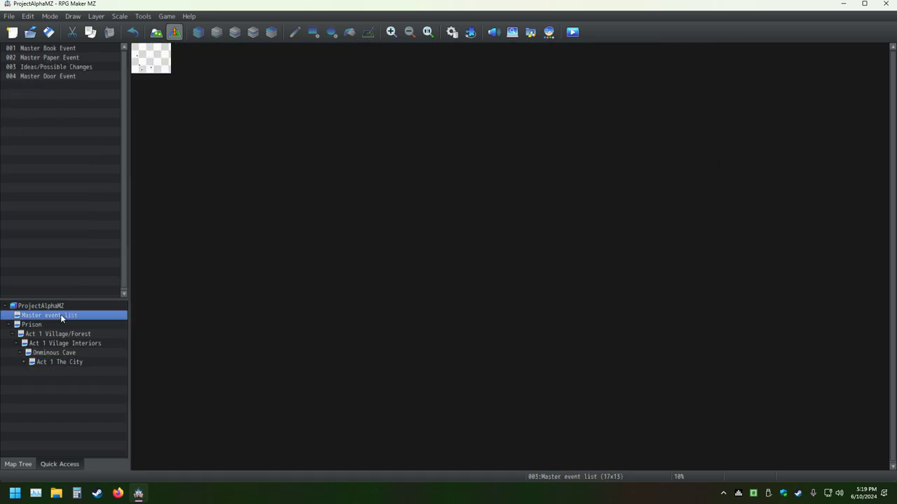
double_click(74, 67)
scroll(502, 359, "down", 3)
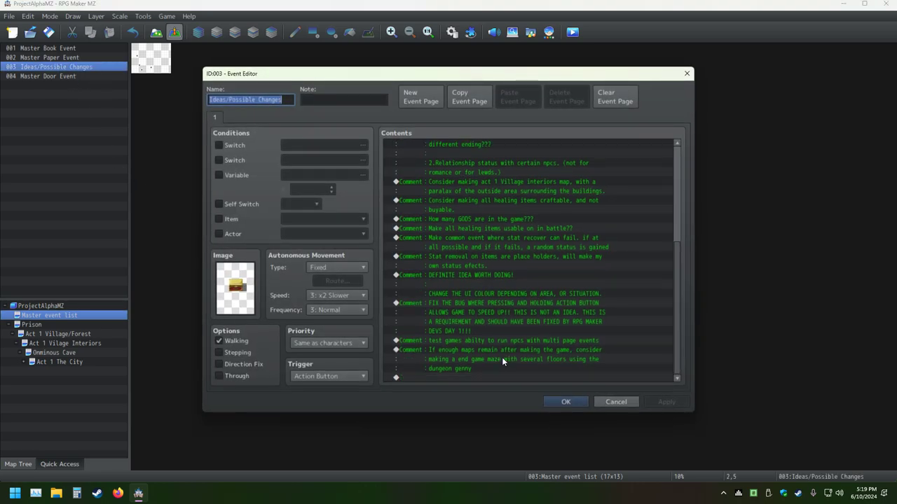
right_click(440, 349)
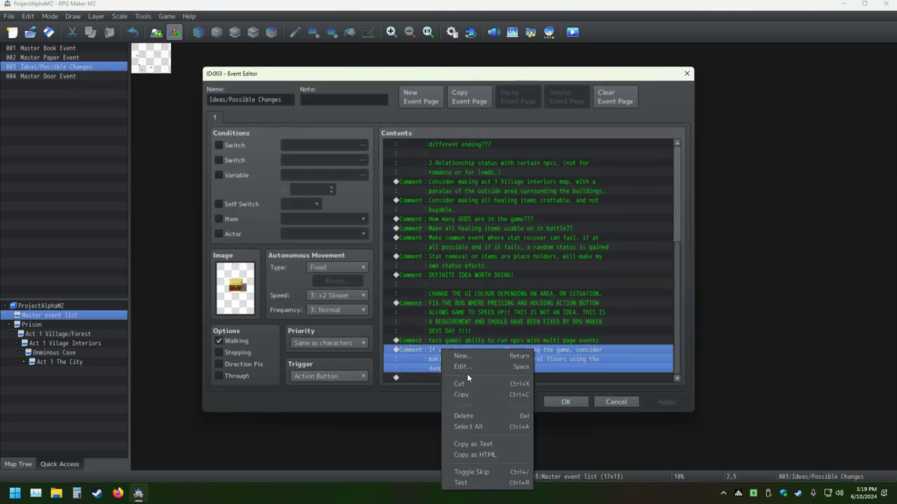
left_click(468, 370)
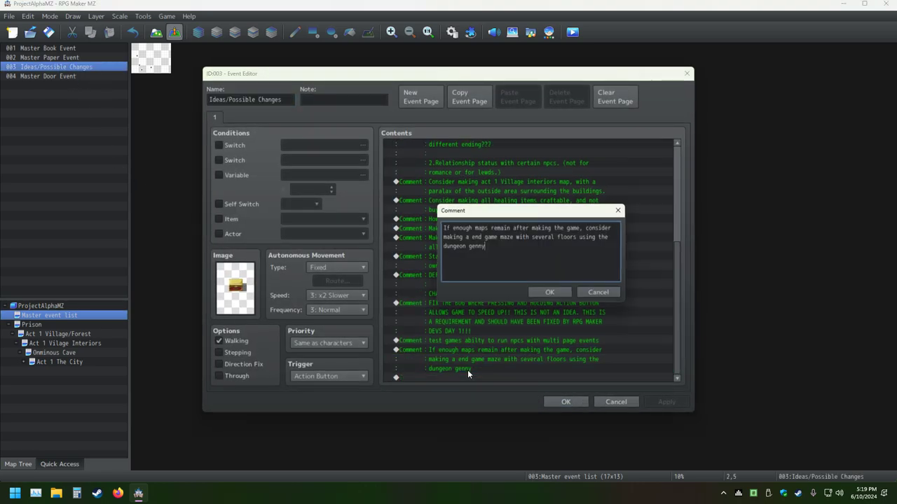
left_click(496, 238)
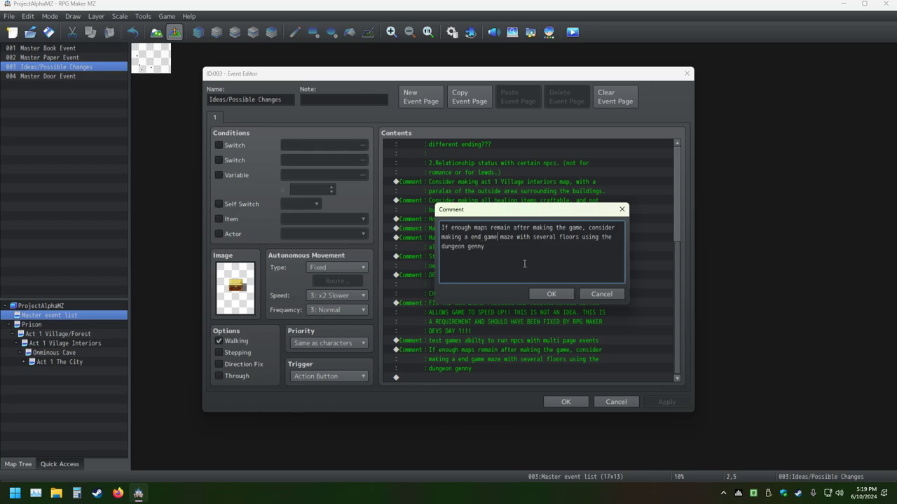
type("/final boss")
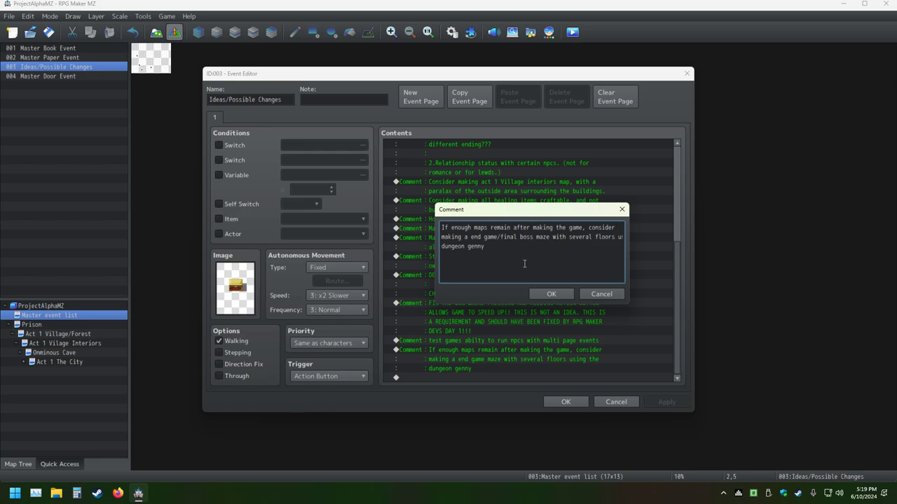
key("ctrl+Return")
key("Insert")
key("Escape")
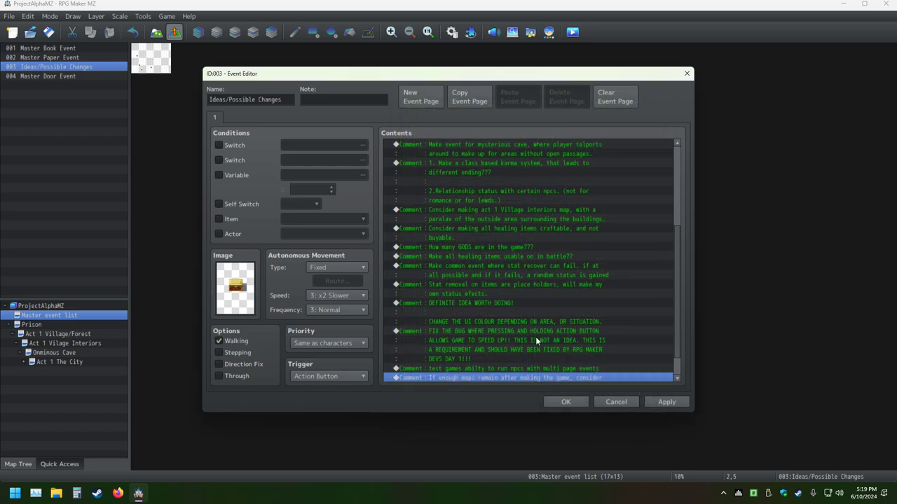
left_click(564, 402)
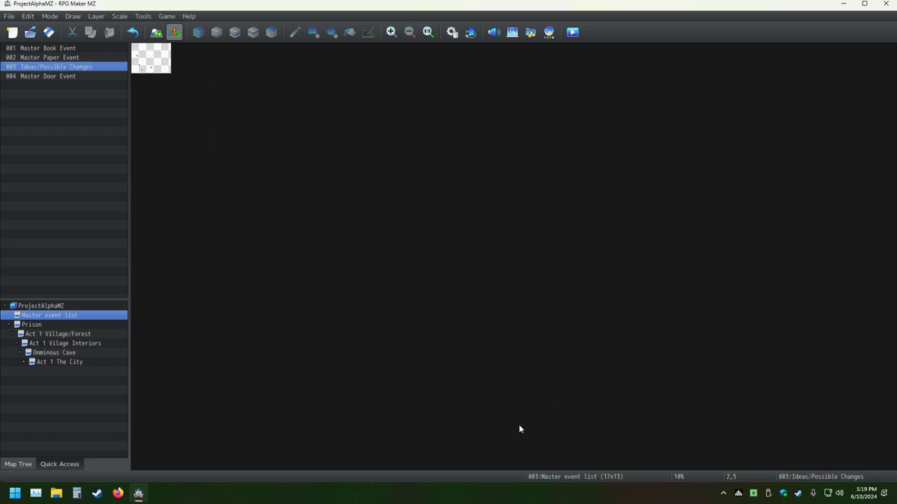
Step: Return to the Act 1 The City map from the Map Tree
left_click(80, 364)
right_click(93, 390)
left_click(69, 409)
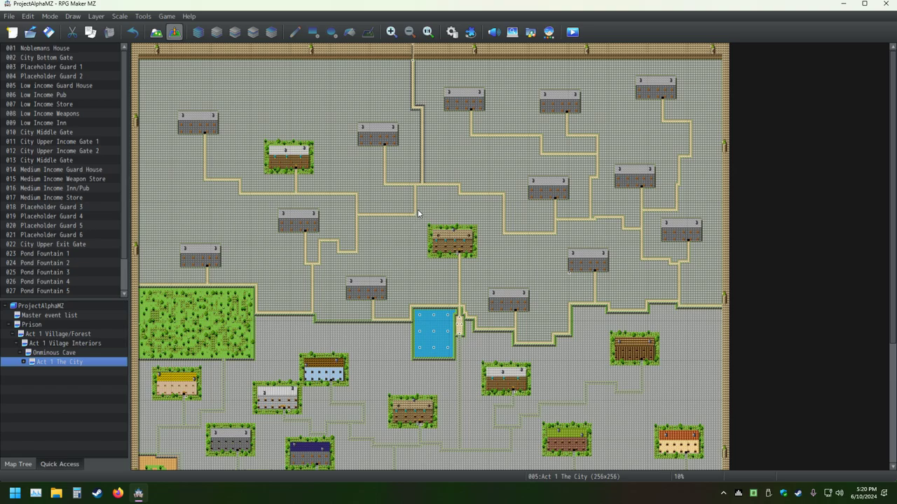
scroll(415, 211, "up", 1, "ctrl")
scroll(414, 211, "up", 2, "ctrl")
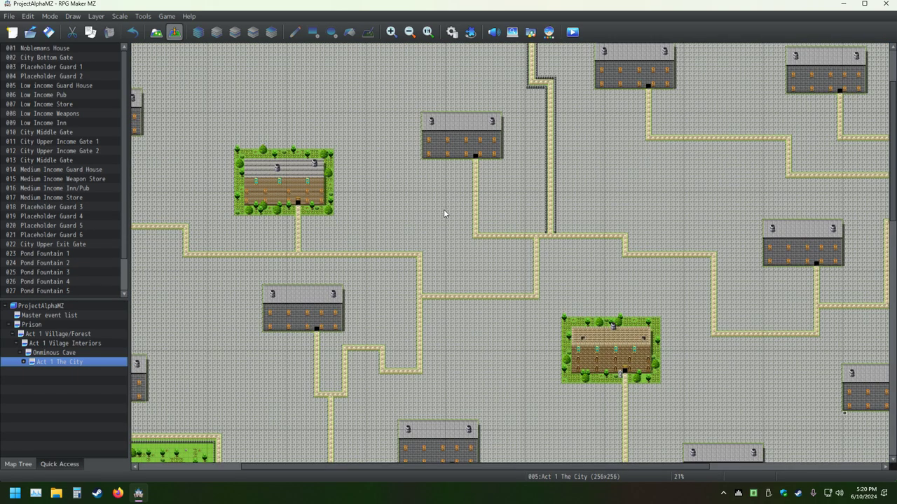
middle_click_drag(443, 209, 162, 44)
left_click(156, 32)
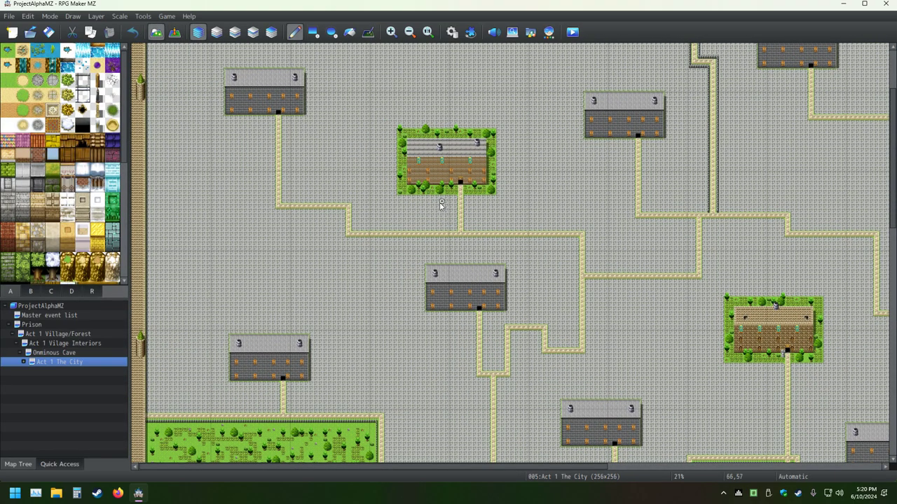
scroll(441, 203, "up", 2)
scroll(486, 279, "up", 5, "ctrl")
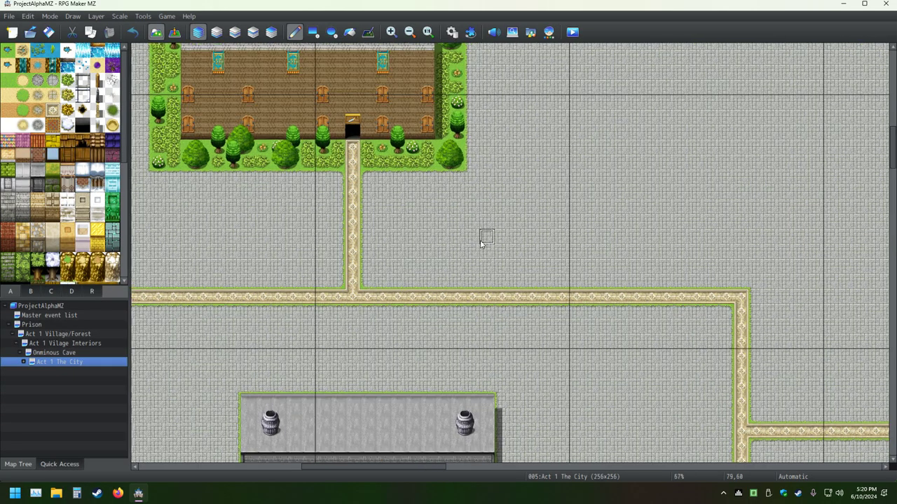
scroll(414, 202, "up", 2, "ctrl")
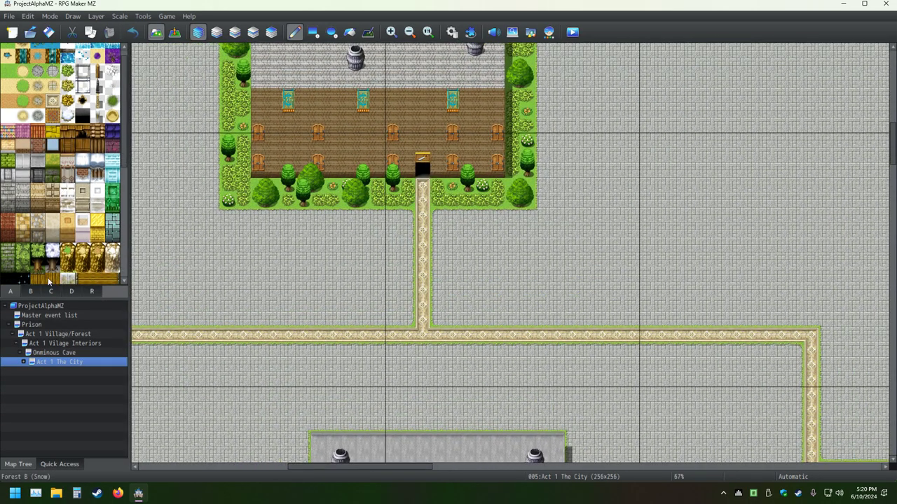
left_click(30, 291)
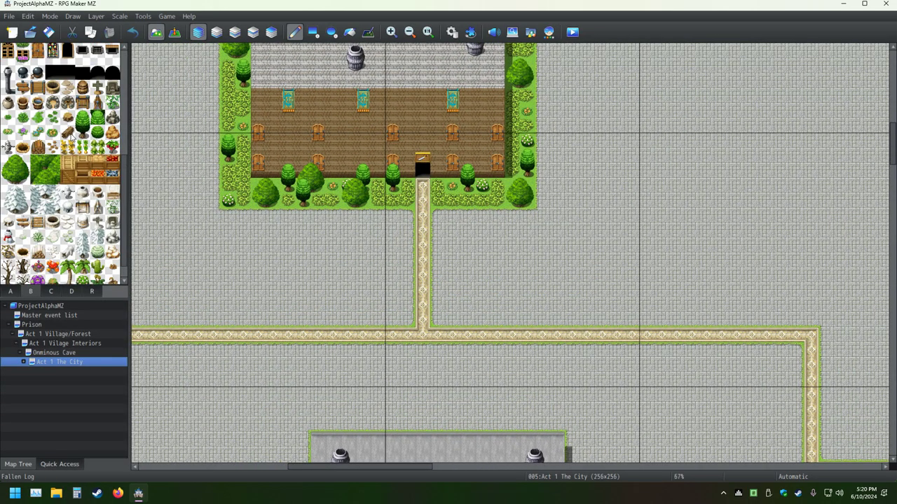
left_click(37, 87)
left_click(437, 185)
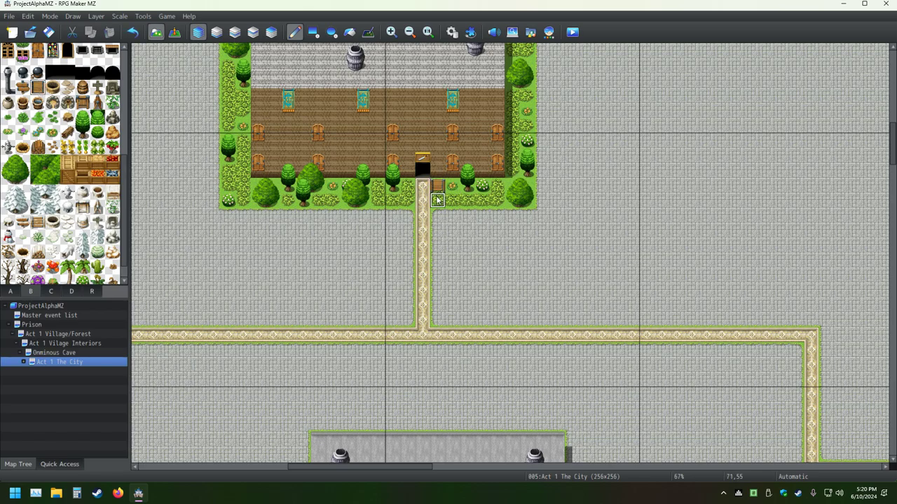
left_click(133, 32)
middle_click(504, 269)
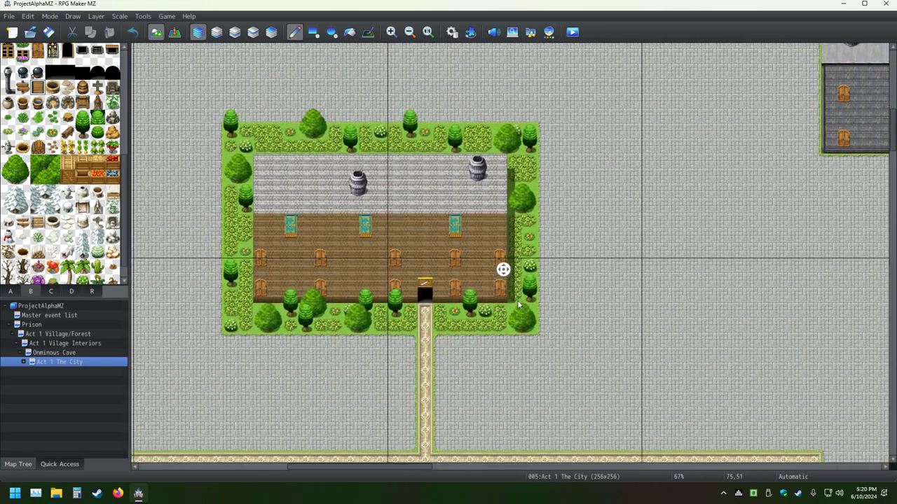
middle_click(515, 301)
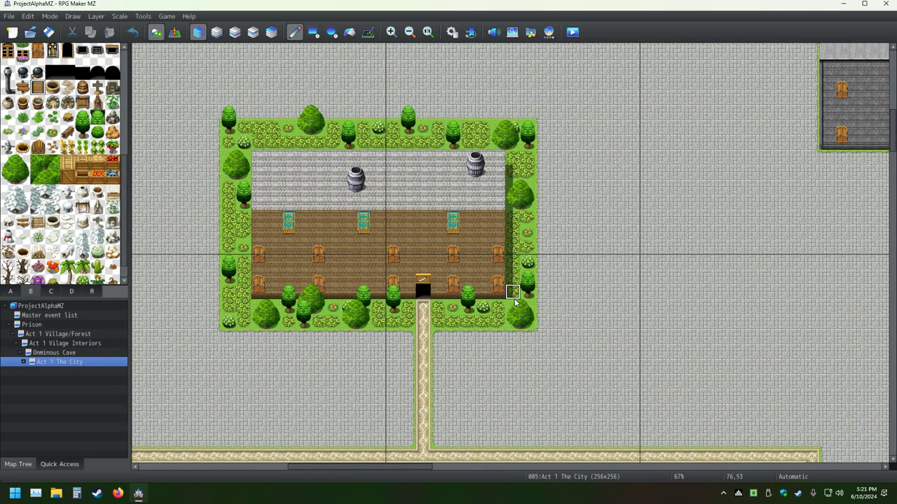
Step: Create event 'High Income Weapon Store' with a Tileset B door image at the store entrance
left_click(175, 32)
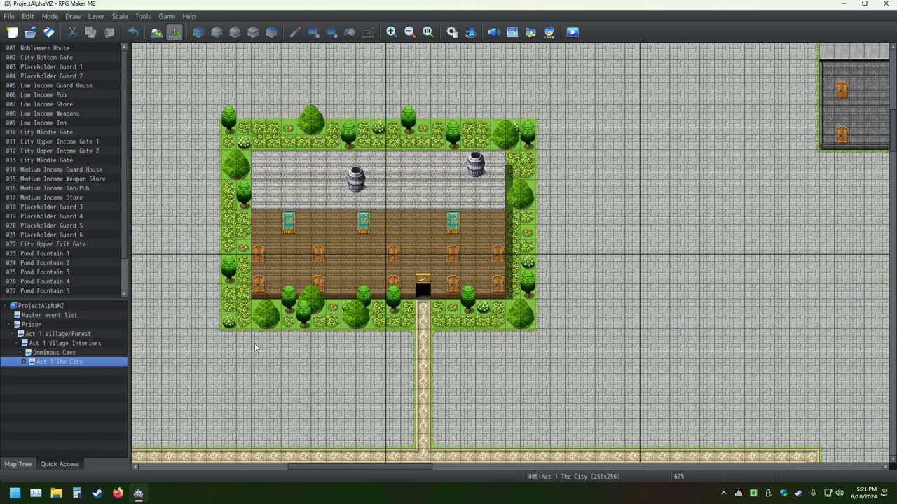
double_click(434, 309)
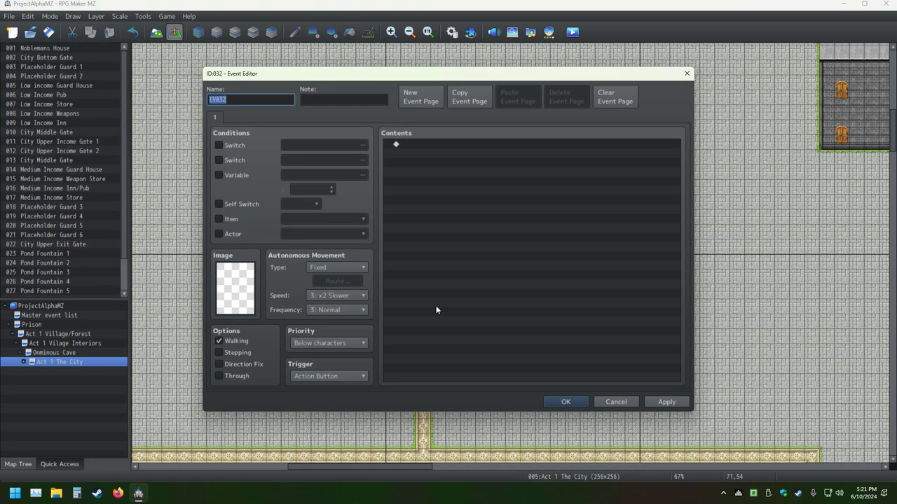
double_click(234, 290)
scroll(372, 278, "down", 2)
scroll(372, 278, "down", 4)
left_click(299, 310)
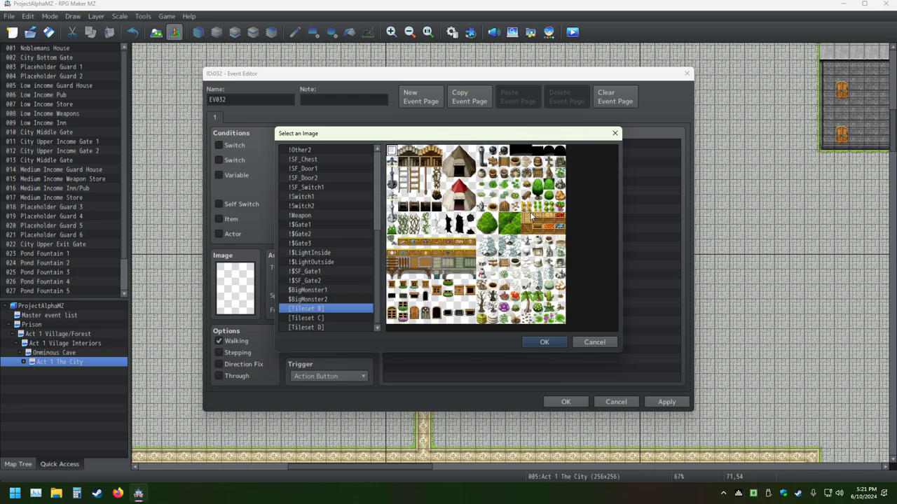
double_click(504, 161)
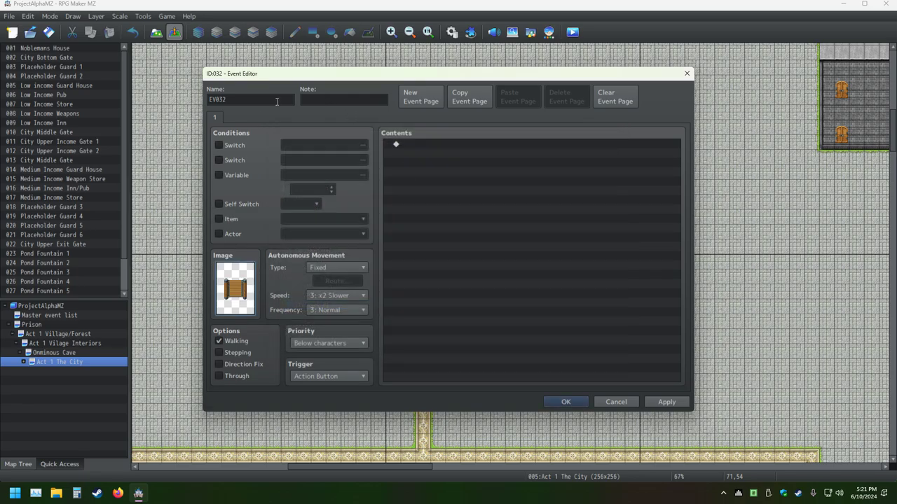
double_click(257, 100)
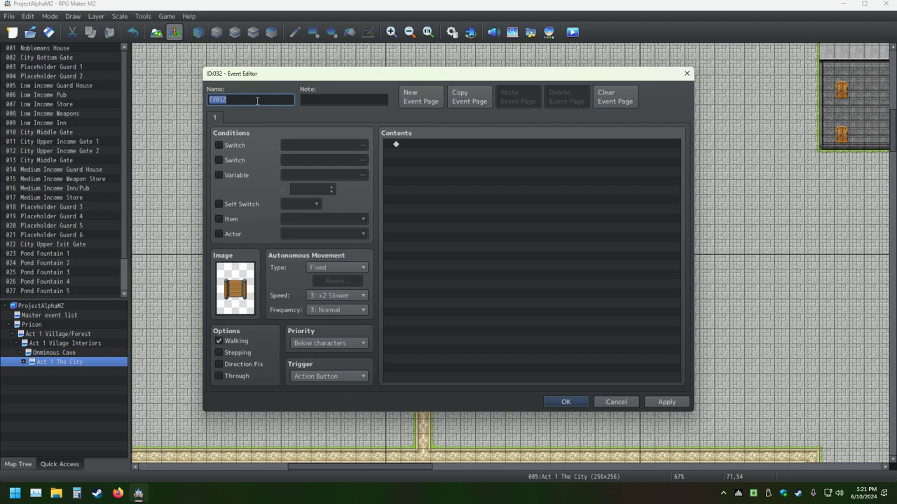
type("High Income Weapon Store")
key("Return")
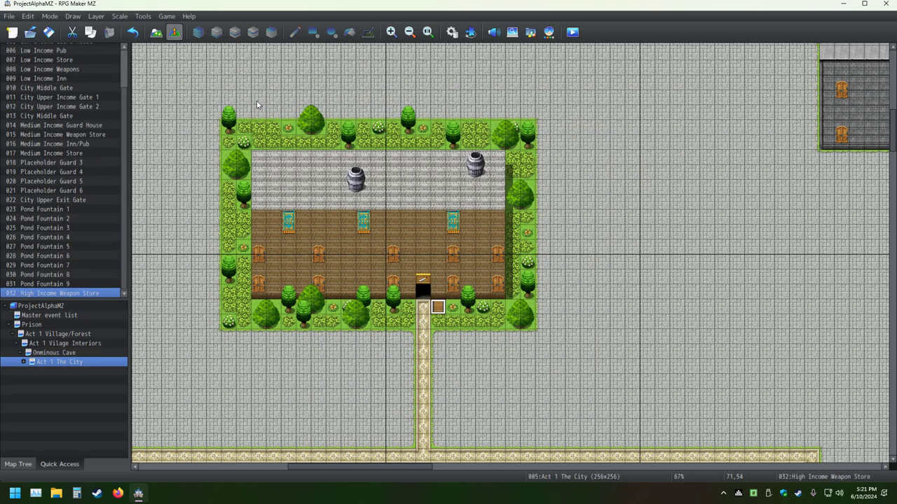
scroll(652, 245, "down", 2)
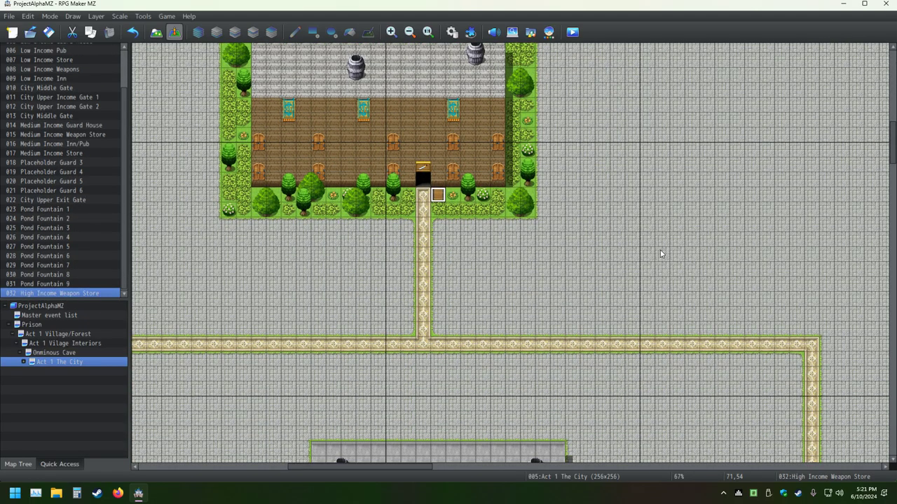
Step: Add event 'High Income Guard House' with a Tileset B door image beside the guard house door
middle_click(656, 271)
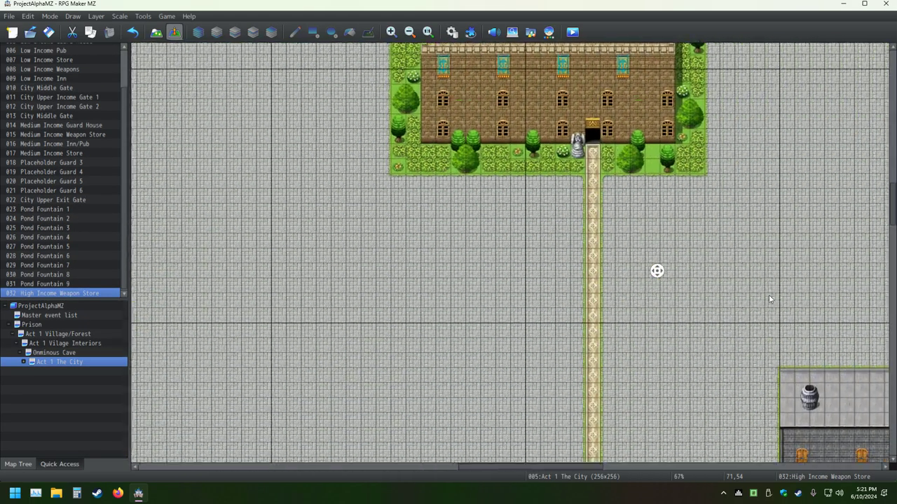
double_click(353, 188)
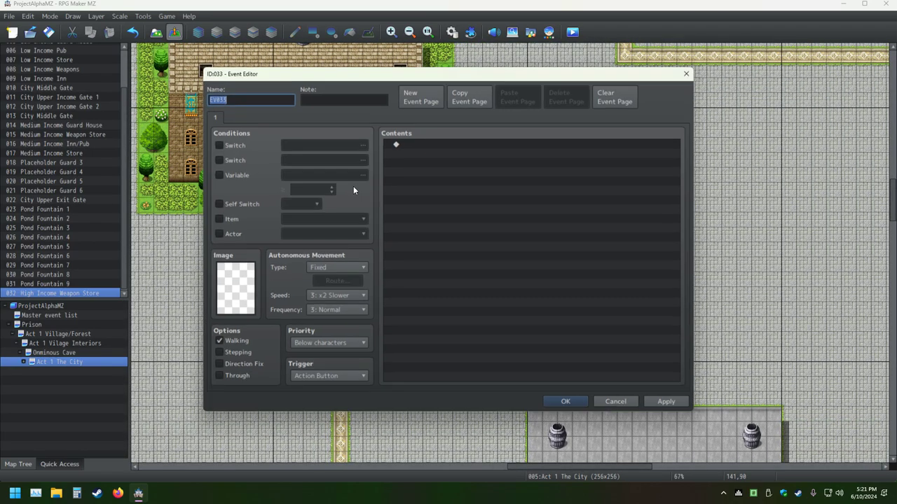
double_click(245, 284)
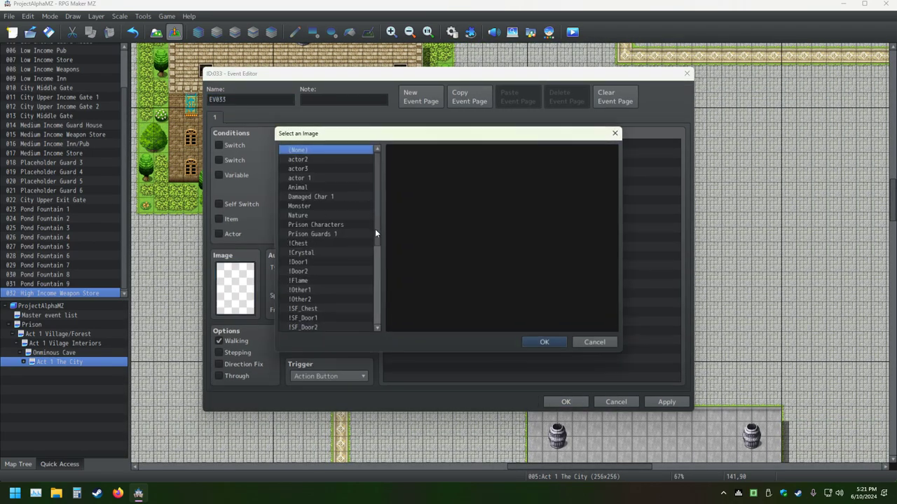
scroll(353, 257, "down", 5)
left_click(315, 312)
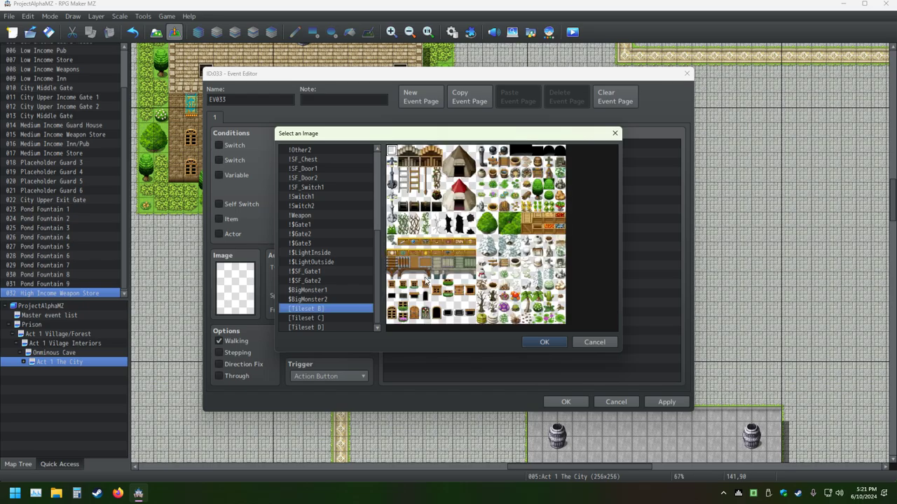
double_click(503, 166)
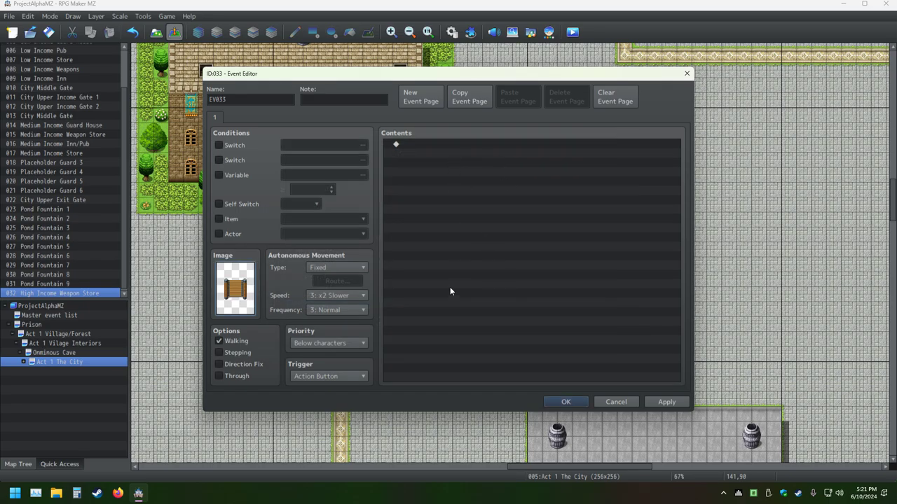
double_click(292, 102)
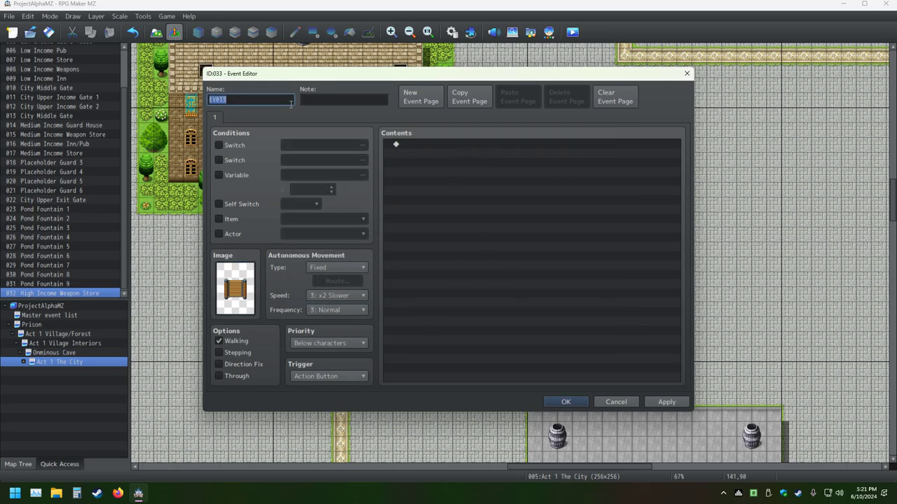
type("High Income Guard House")
key("Return")
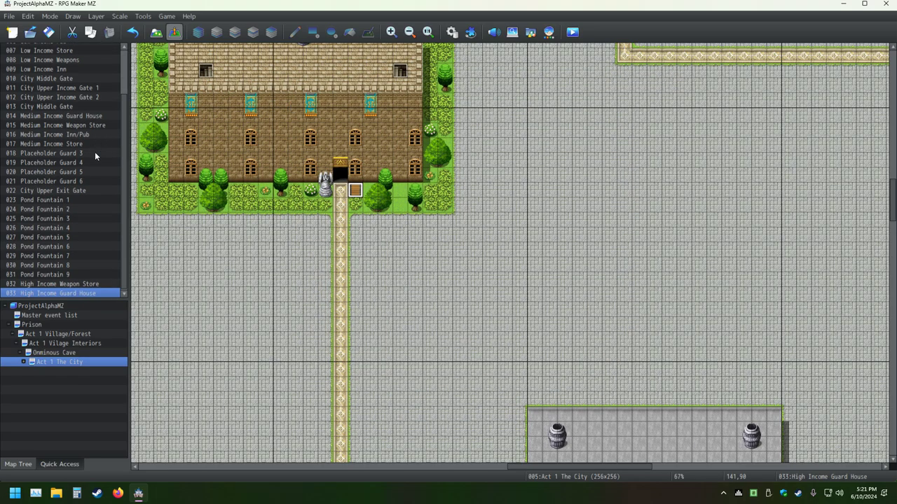
Step: Bring the pond into view and switch Pond Fountain 1 from Walking to Stepping
scroll(92, 150, "up", 2)
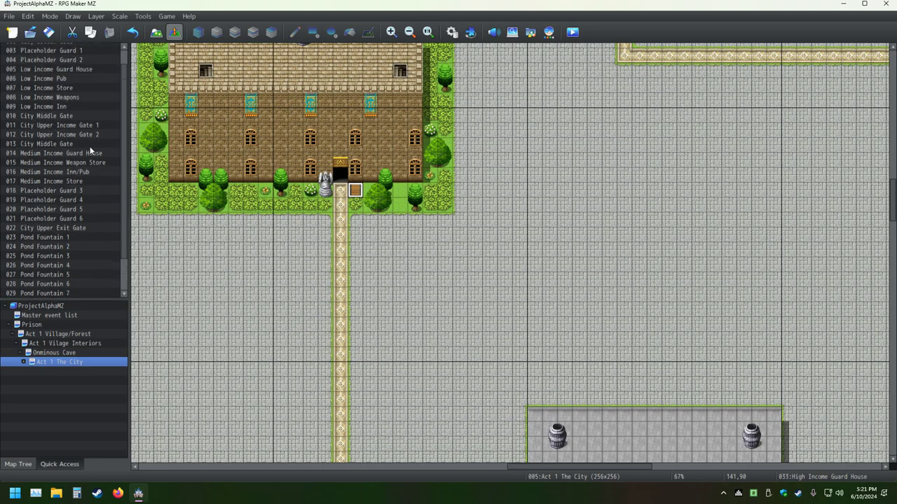
scroll(89, 150, "up", 1)
scroll(92, 150, "down", 1)
scroll(91, 150, "down", 2)
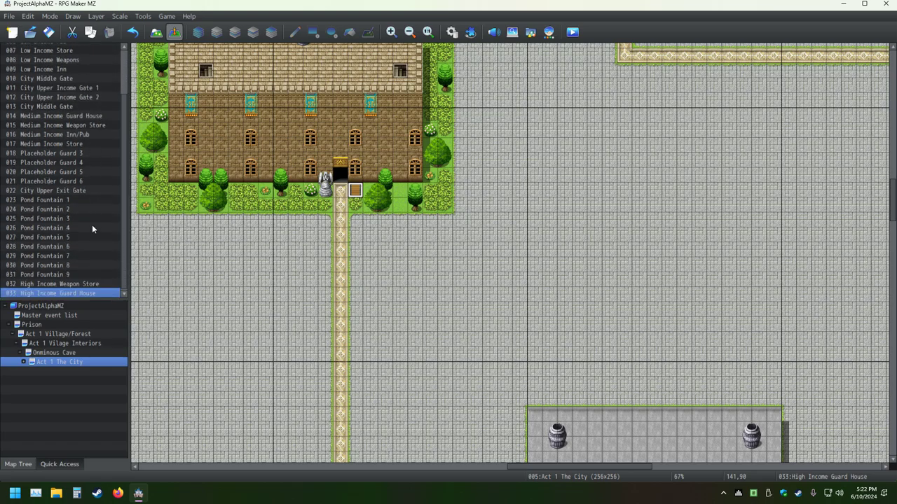
middle_click(462, 256)
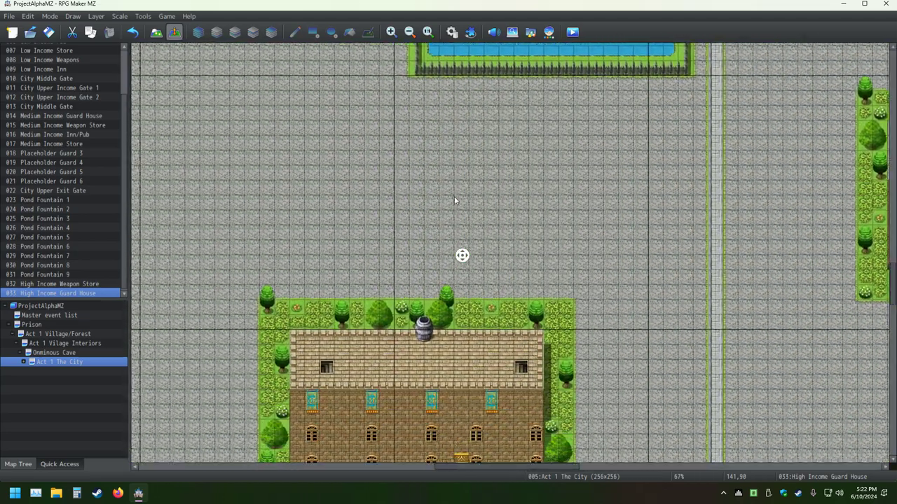
middle_click(468, 193)
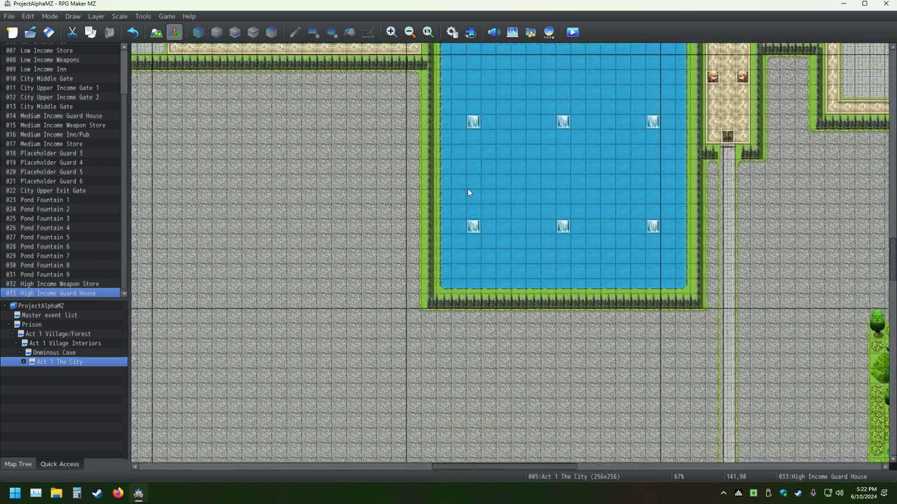
double_click(473, 229)
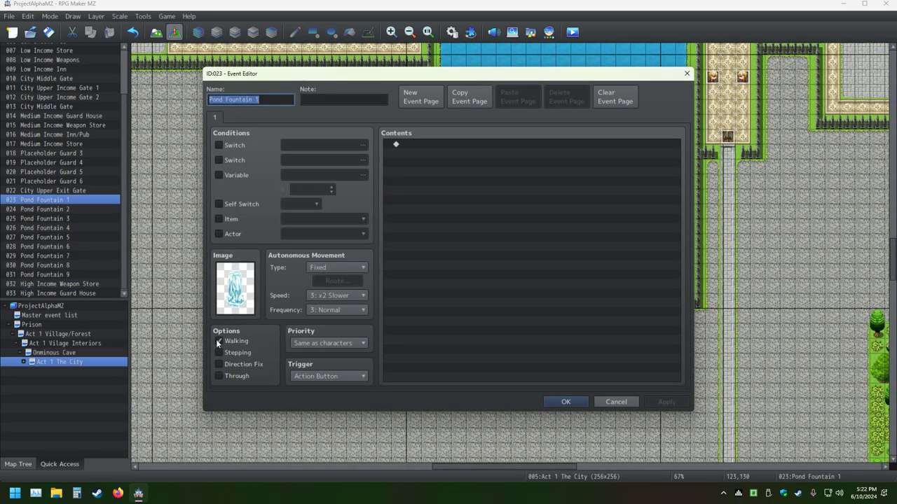
left_click(218, 341)
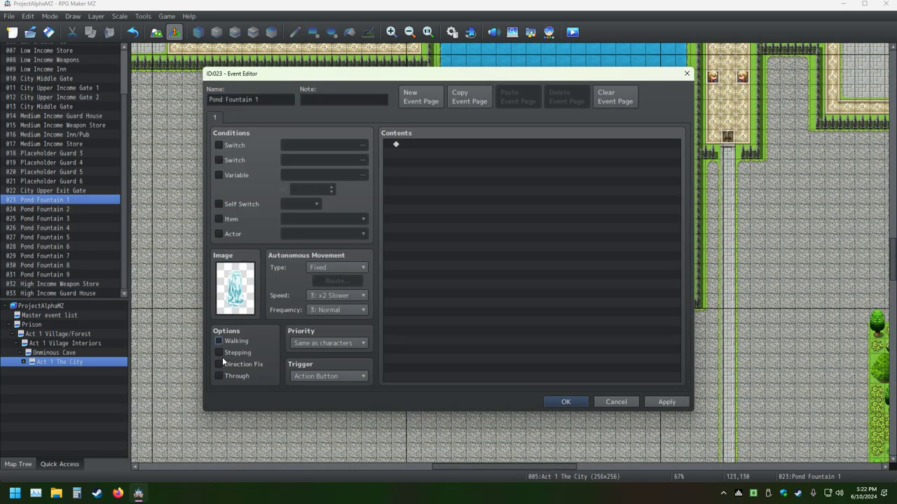
left_click(584, 403)
Step: Switch Pond Fountain 2 from Walking to Stepping
double_click(563, 230)
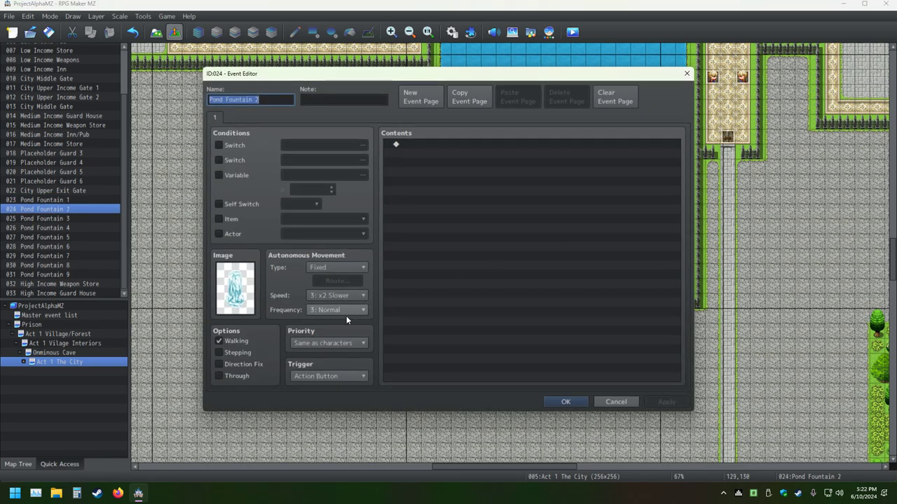
left_click(218, 353)
left_click(218, 341)
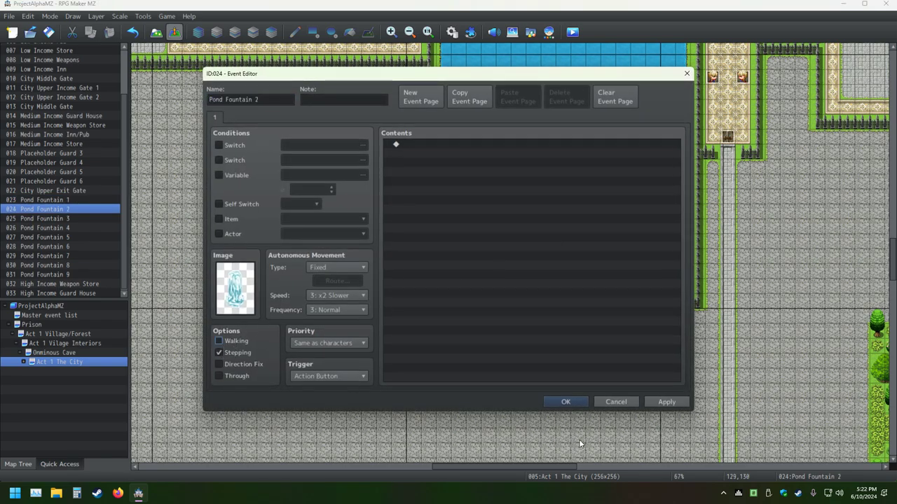
left_click(575, 404)
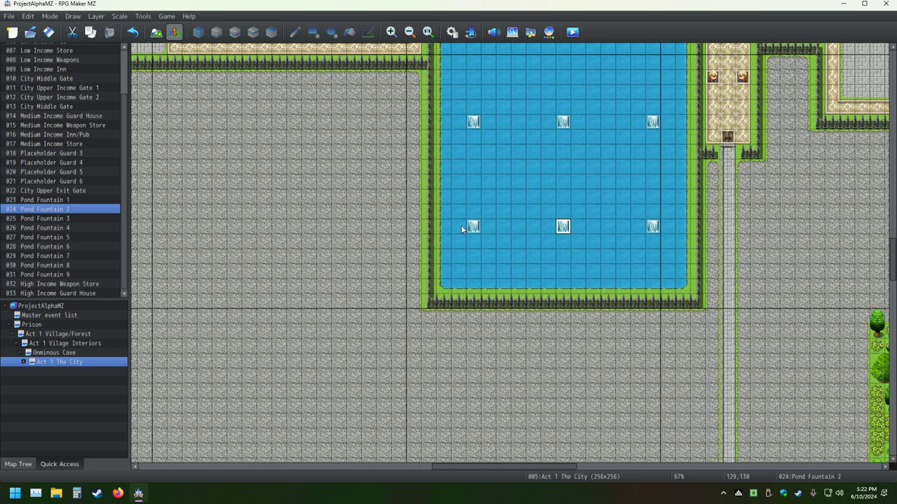
right_click(461, 227)
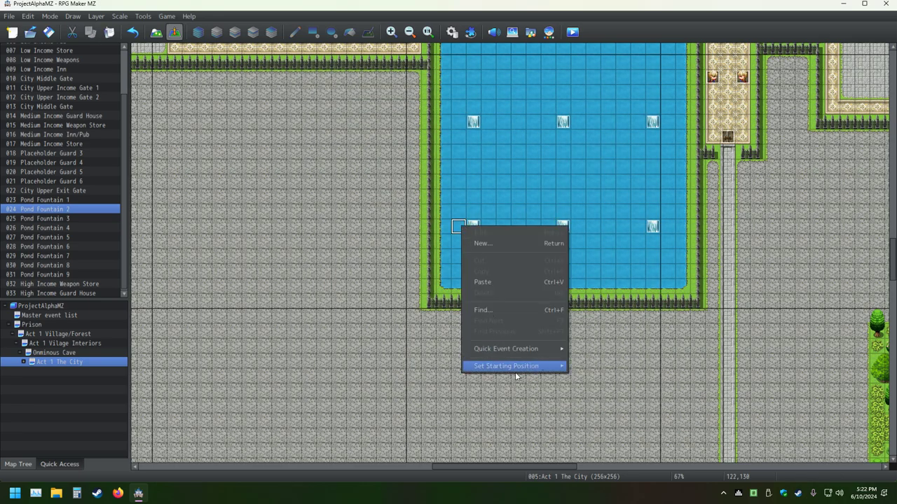
Step: Set the player start beside the lower-left fountain and run a playtest
mouse_move(525, 365)
left_click(592, 367)
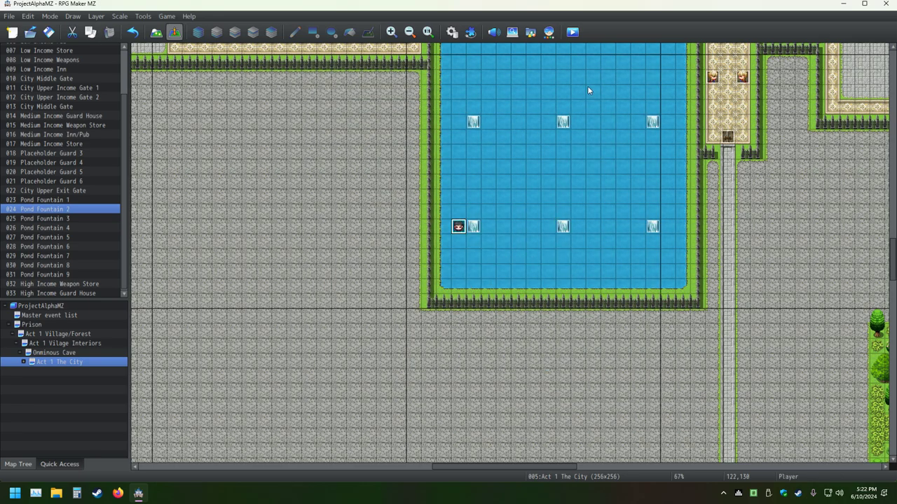
left_click(573, 32)
left_click(425, 258)
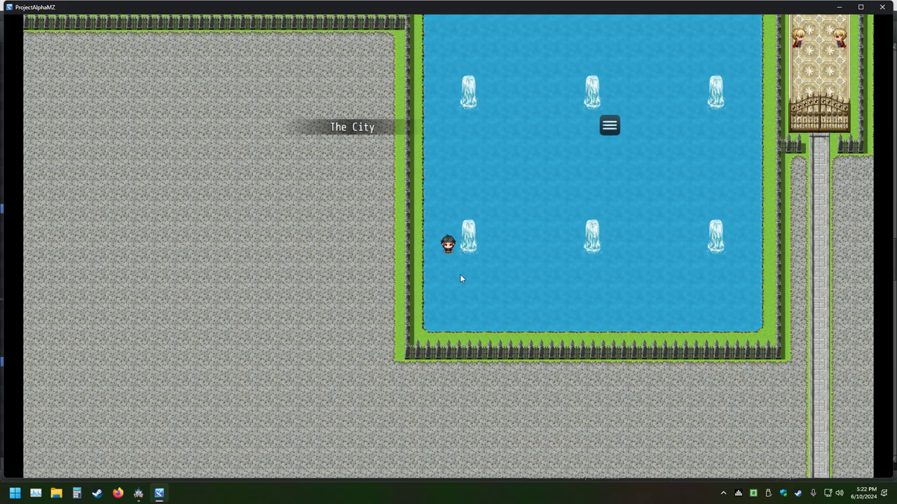
left_click(882, 6)
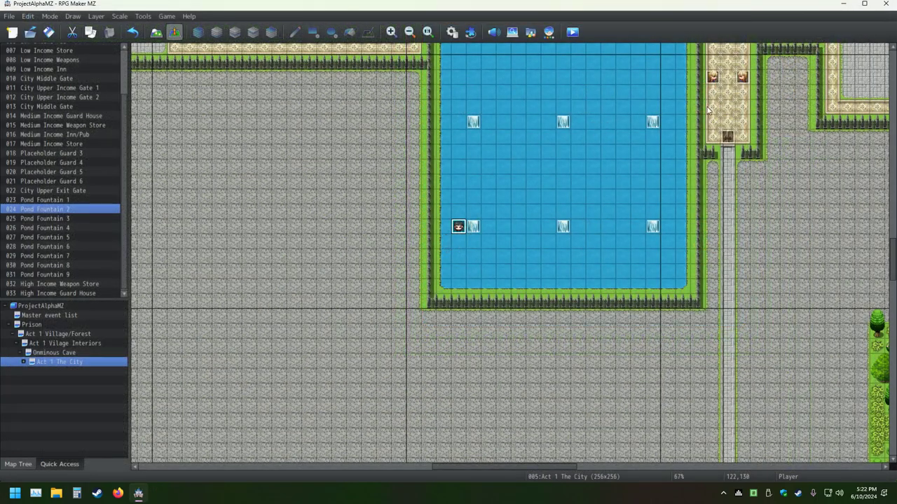
Step: Turn Walking back on for Pond Fountain 1 and playtest again to compare
double_click(476, 227)
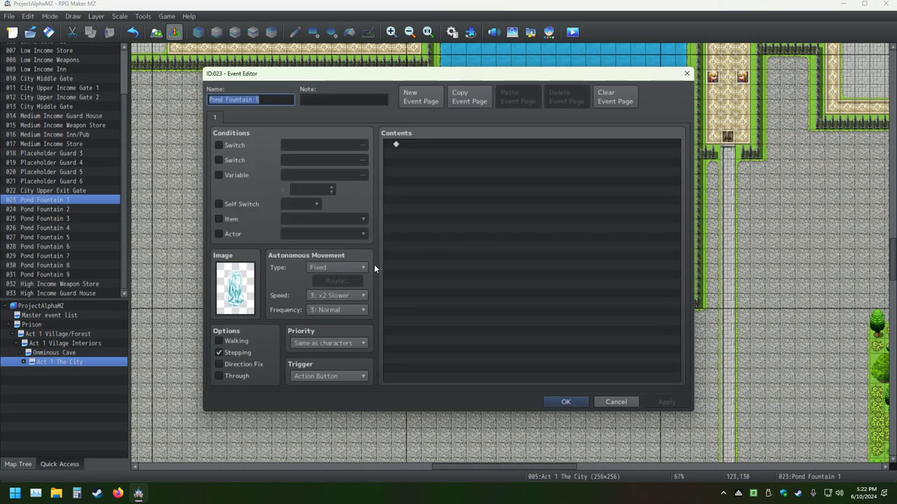
left_click(225, 338)
left_click(569, 403)
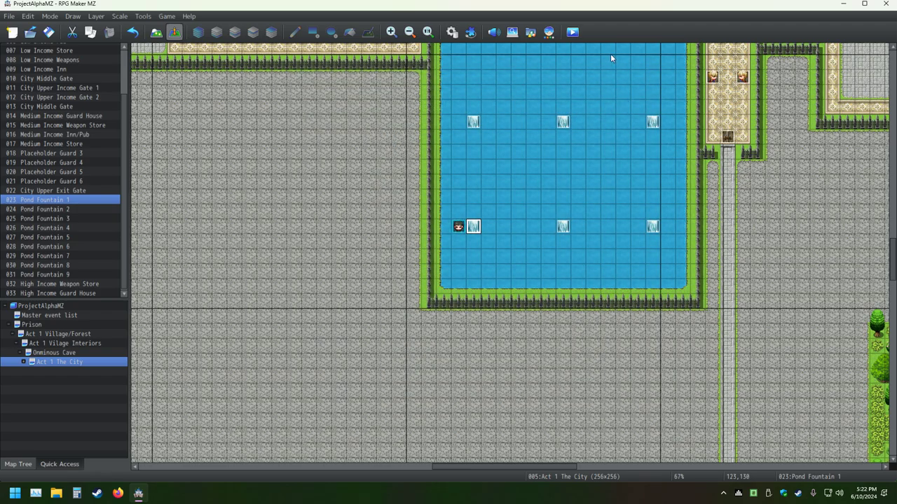
left_click(572, 31)
left_click(423, 263)
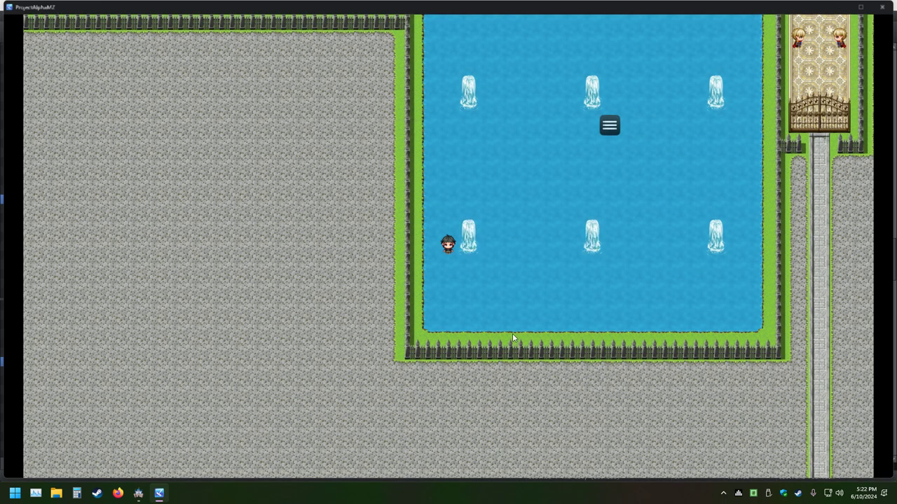
left_click(882, 6)
Step: Turn Walking off again so Pond Fountain 1 uses Stepping only
double_click(474, 226)
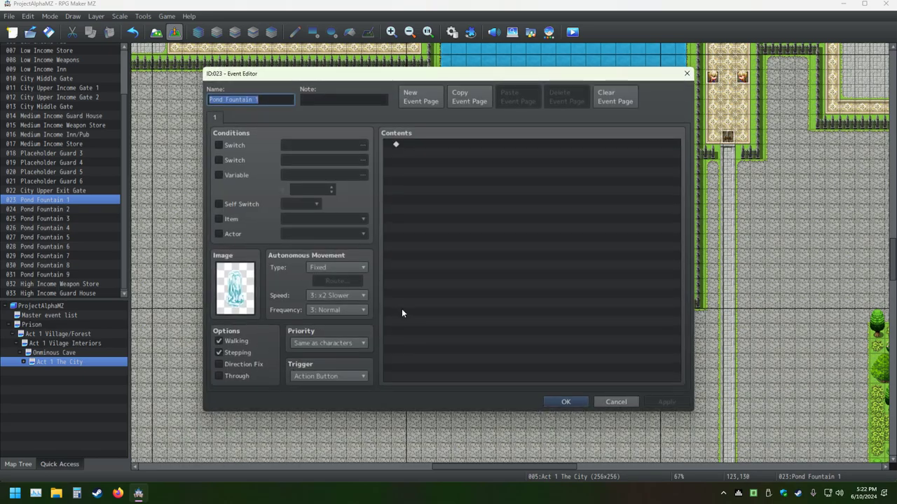
left_click(220, 341)
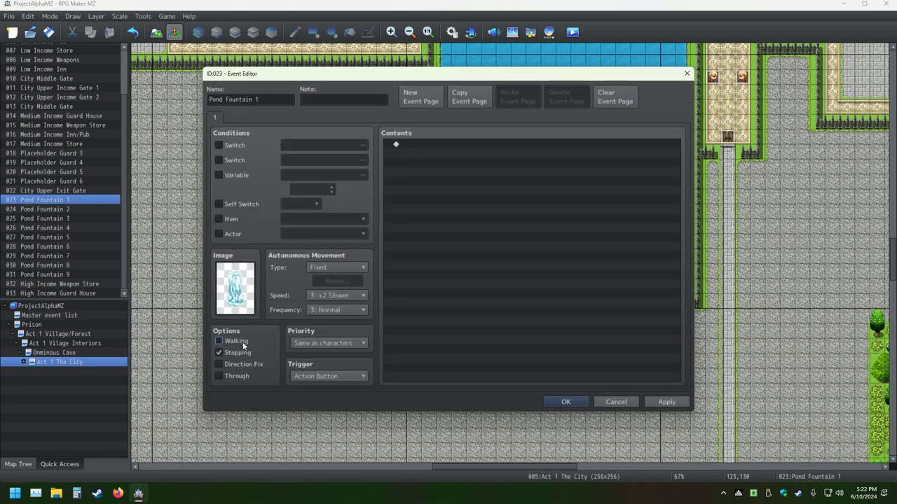
left_click(565, 402)
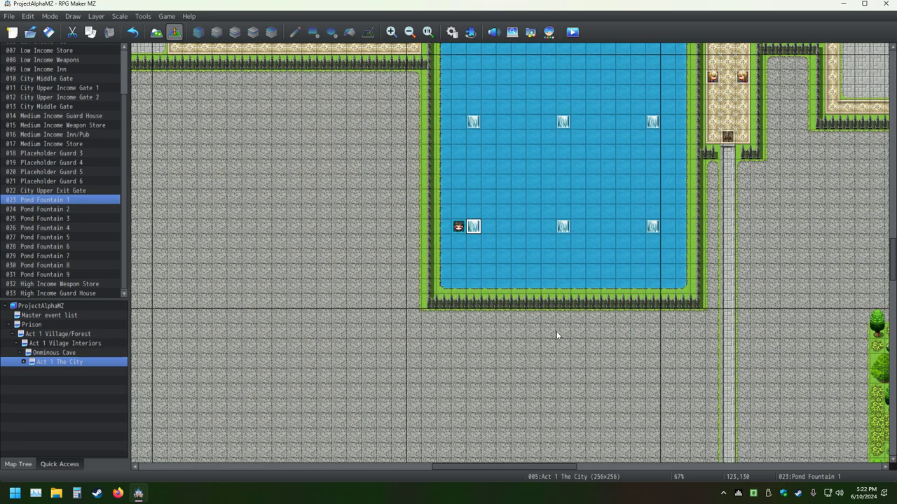
Step: Switch Pond Fountains 3, 6, 5 and 4 from Walking to Stepping
double_click(653, 226)
left_click(218, 352)
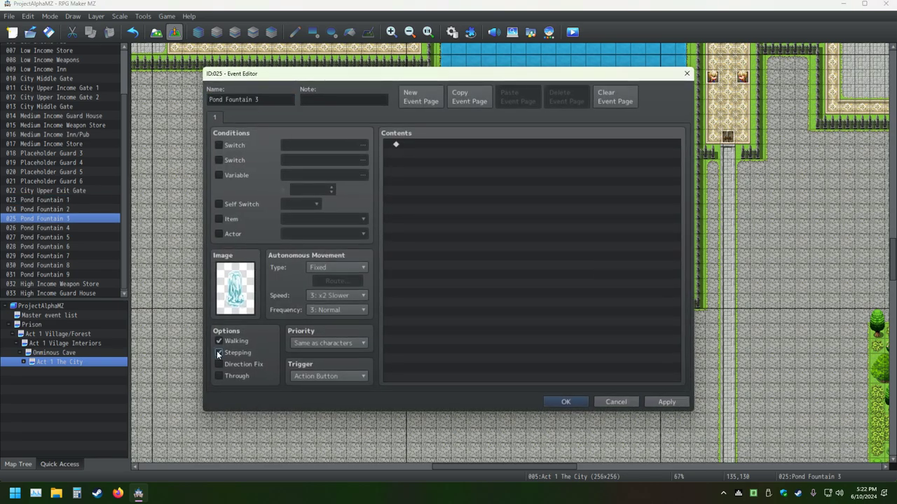
left_click(219, 341)
left_click(584, 402)
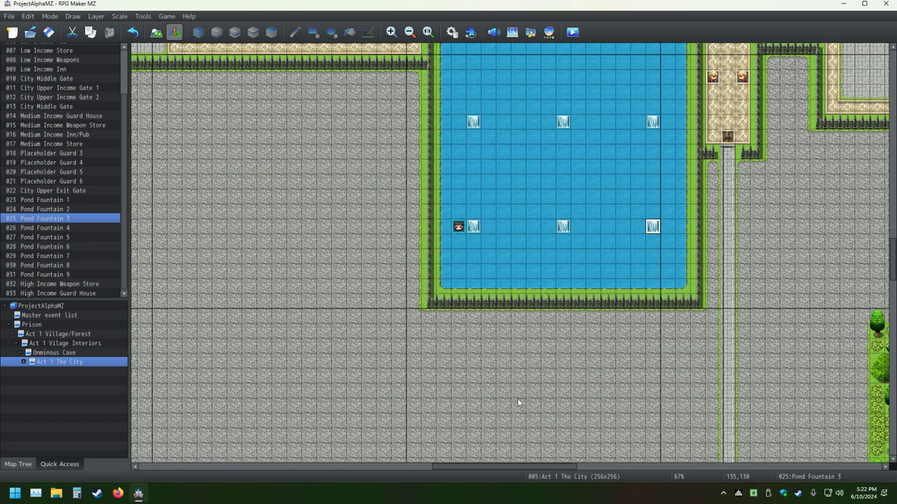
scroll(475, 191, "up", 3)
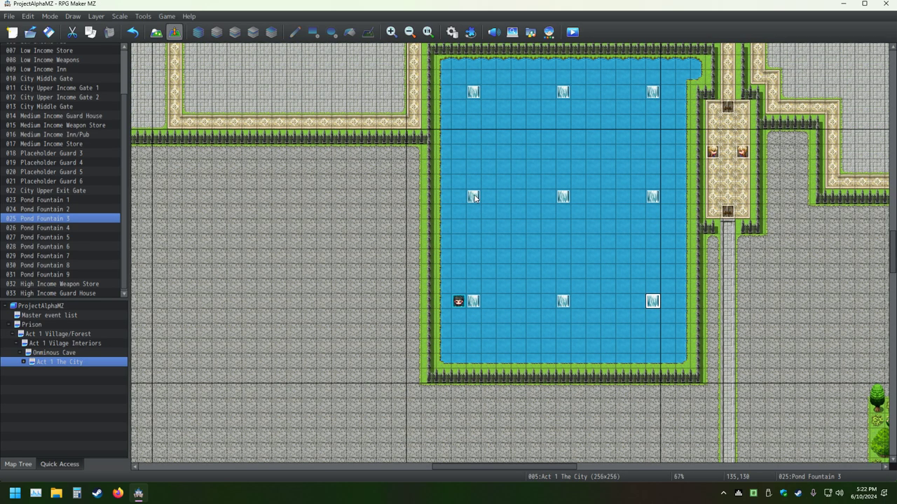
double_click(475, 196)
left_click(219, 352)
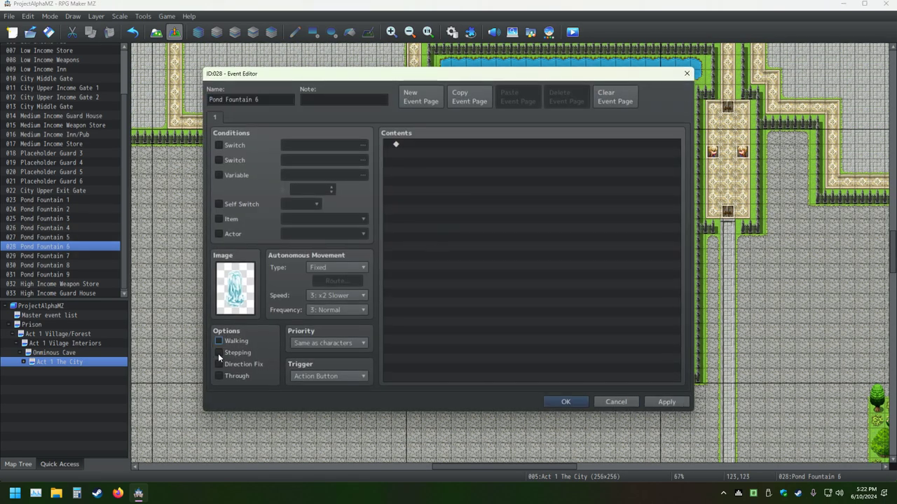
left_click(566, 402)
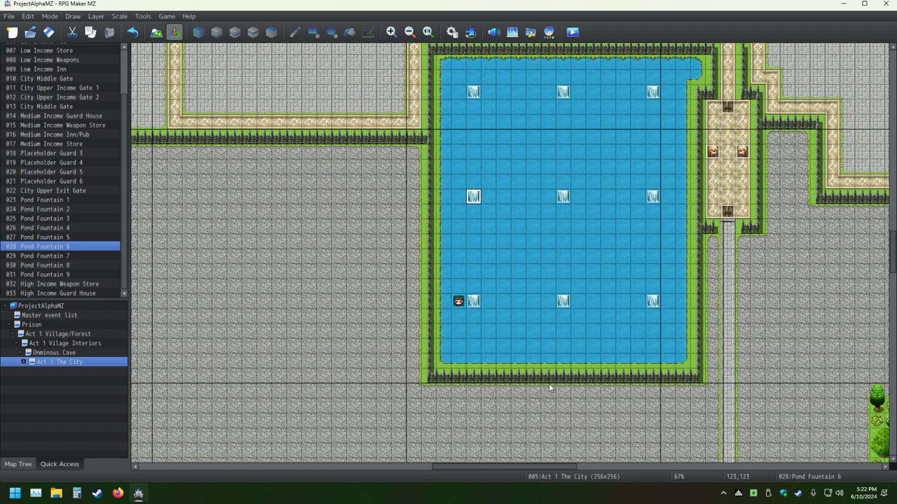
double_click(563, 197)
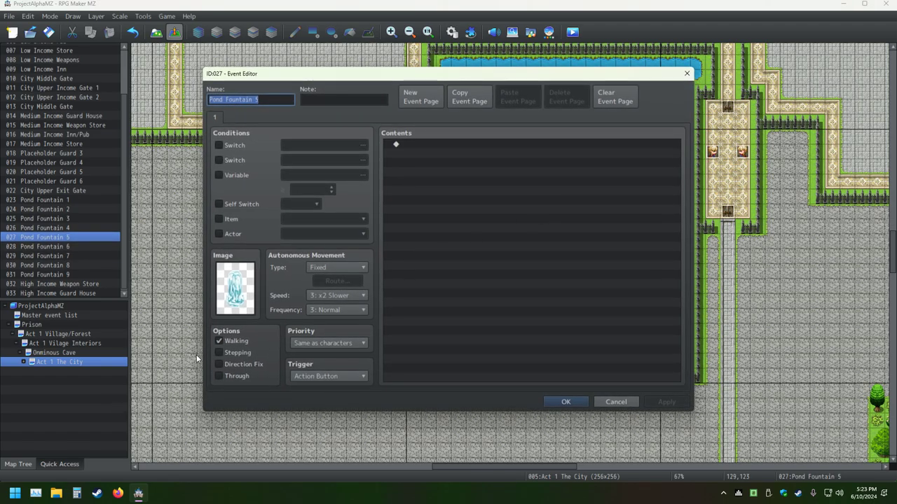
left_click(219, 341)
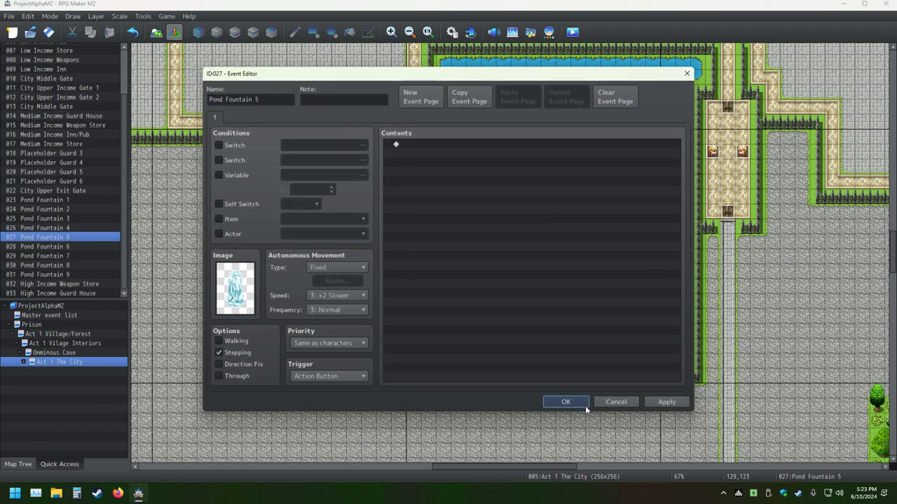
left_click(566, 402)
double_click(650, 199)
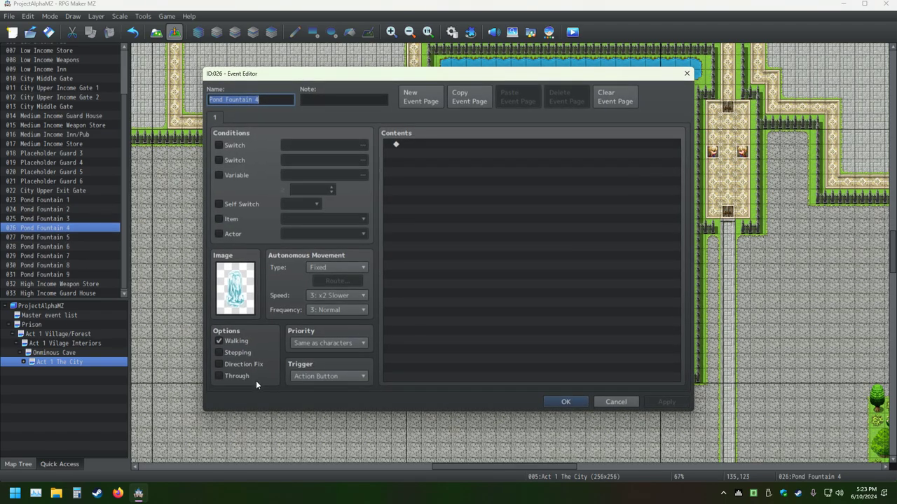
left_click(219, 341)
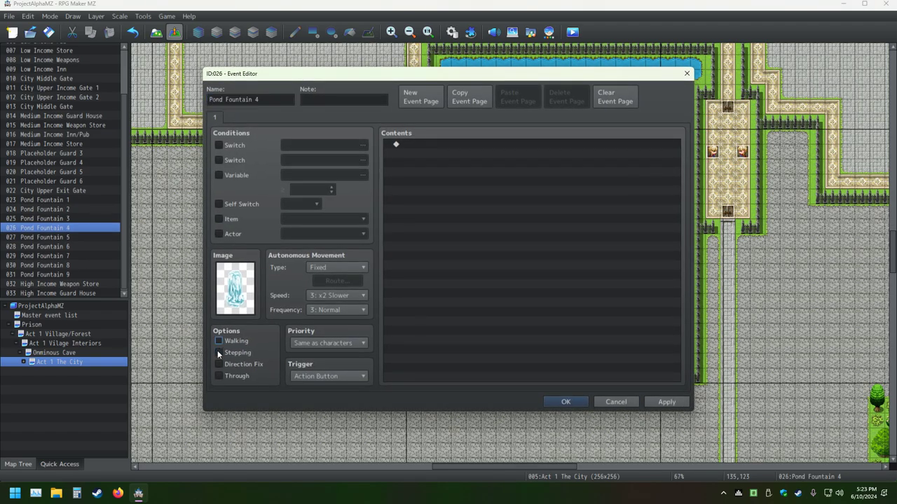
left_click(566, 402)
Step: Turn on Stepping for Pond Fountains 7, 8 and 9
scroll(378, 391, "up", 1)
scroll(379, 391, "up", 3)
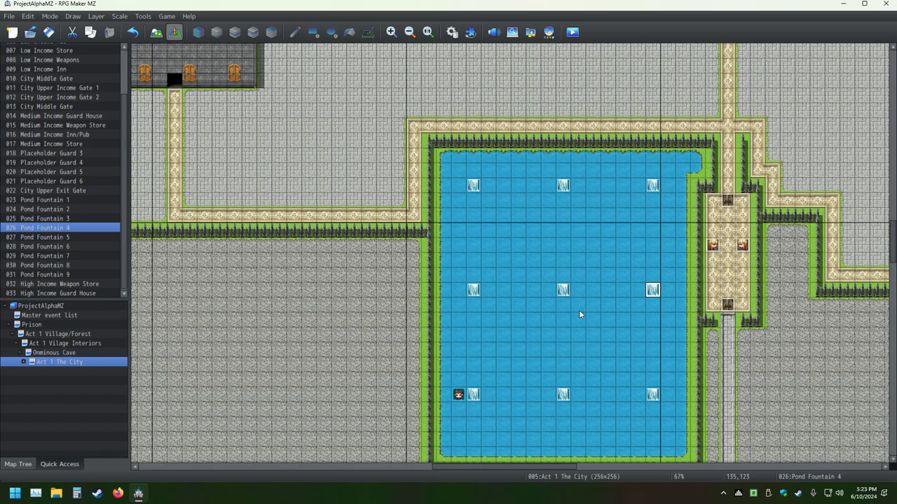
double_click(473, 203)
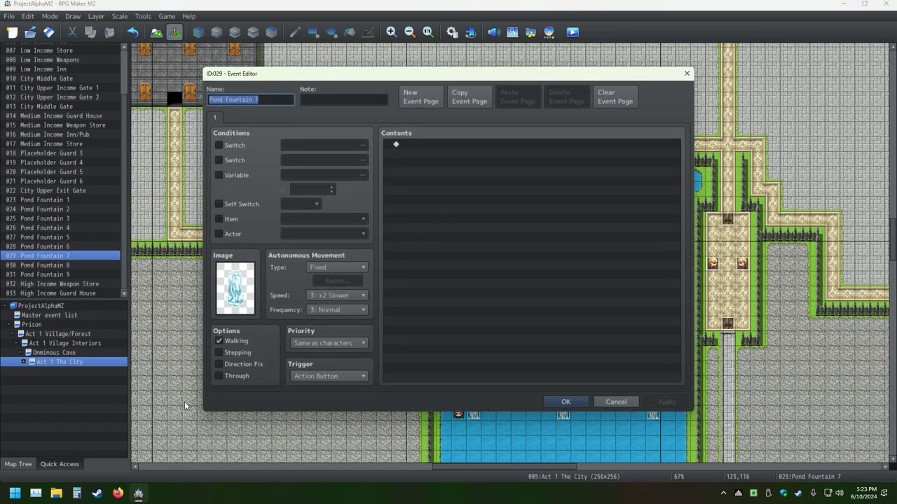
left_click(219, 352)
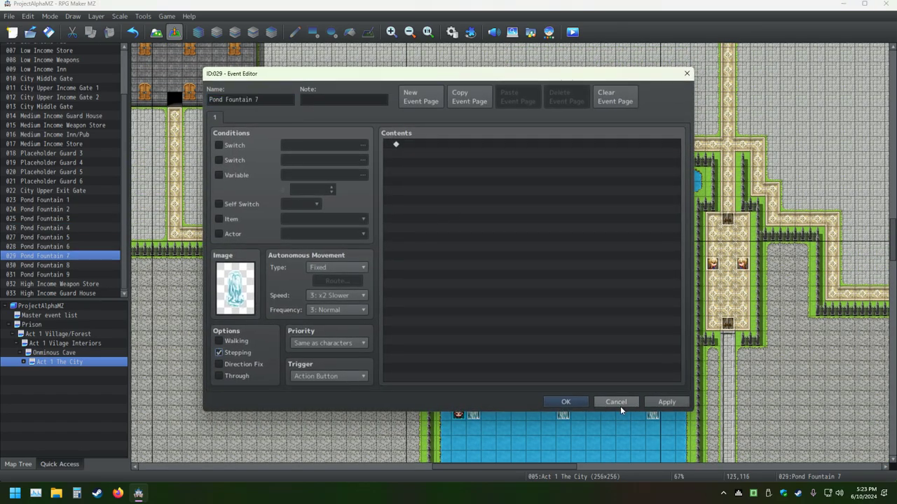
left_click(566, 402)
double_click(562, 204)
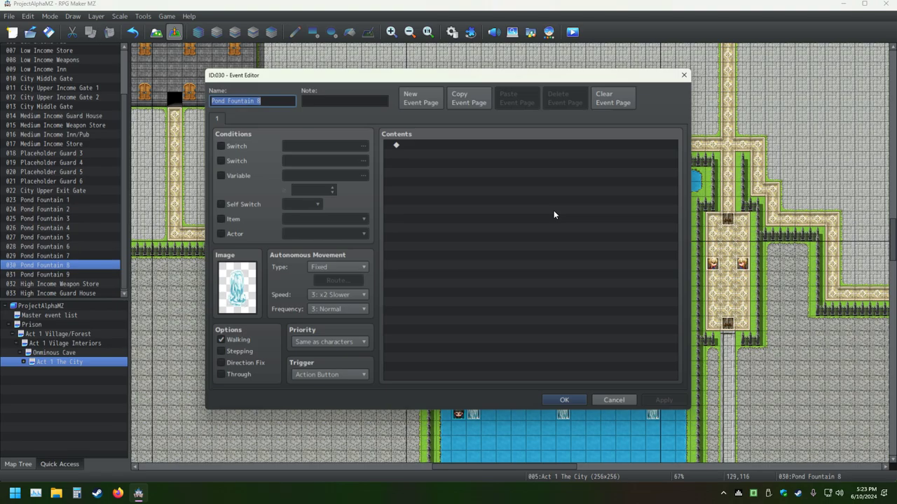
left_click(218, 353)
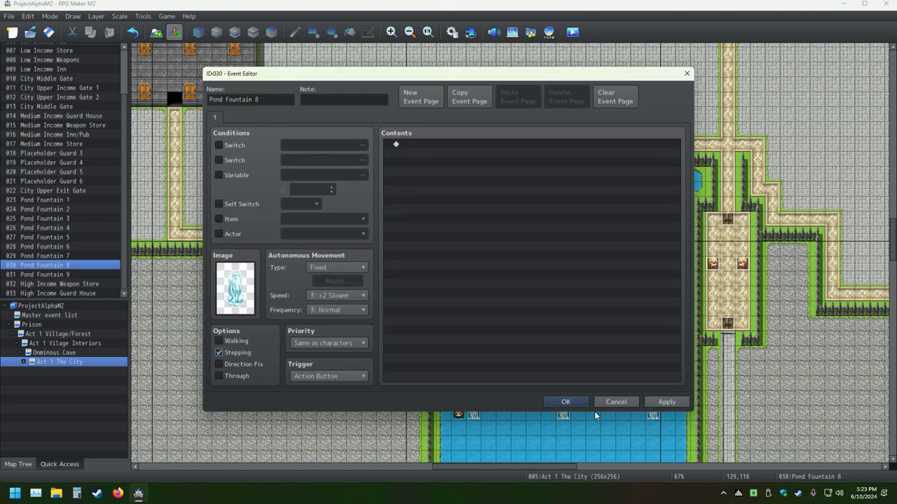
left_click(582, 401)
double_click(655, 203)
left_click(219, 352)
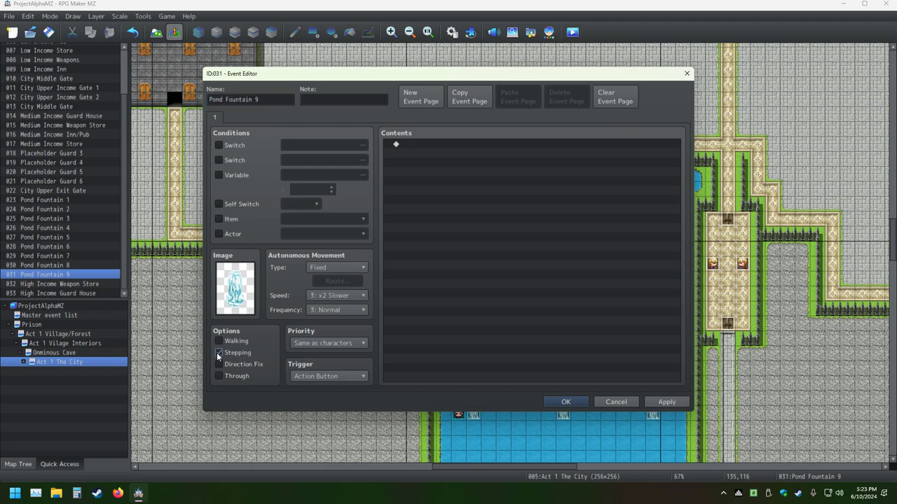
left_click(566, 402)
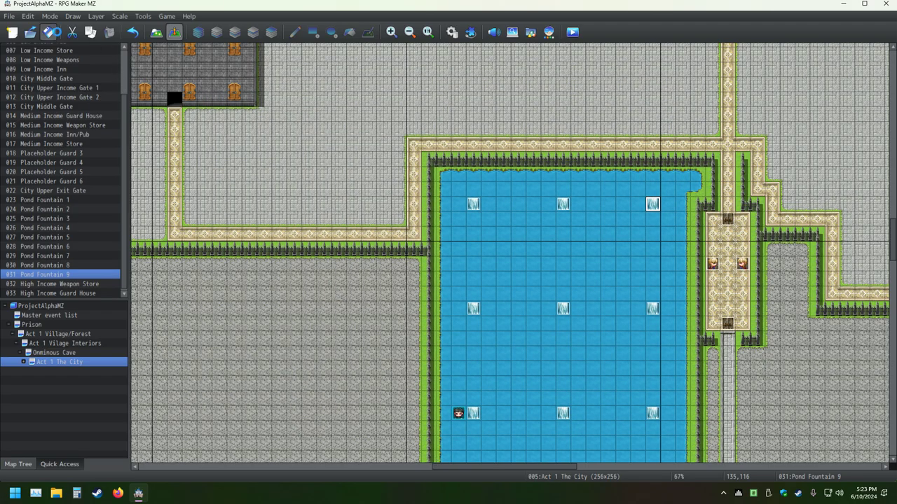
Step: Cut the character event beside the pond and bring the grey building into view
left_click(457, 412)
key("ctrl+x")
middle_click(436, 395)
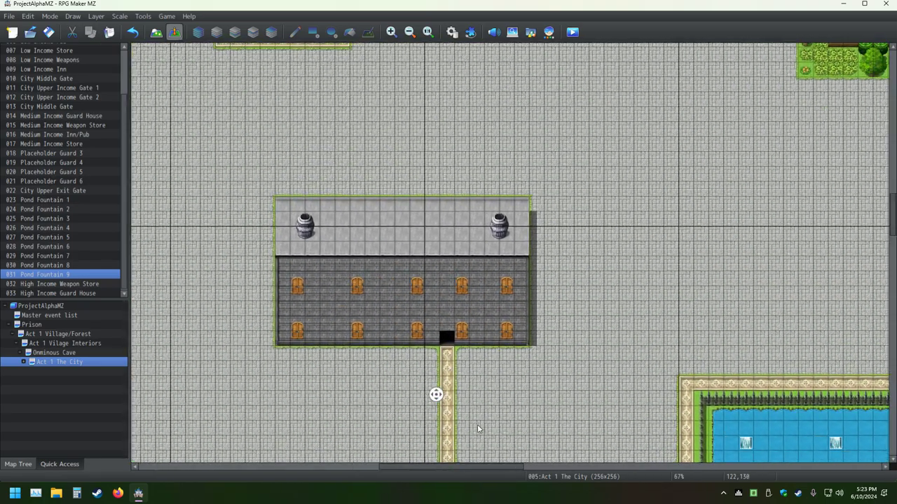
middle_click(414, 413)
middle_click(497, 392)
middle_click(464, 413)
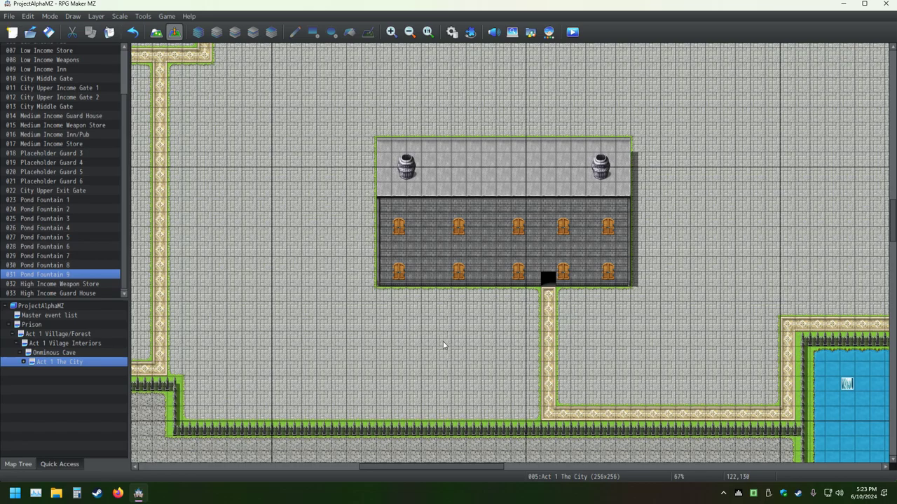
Step: Paint a sign tile above the building's black door and save the project
left_click(155, 32)
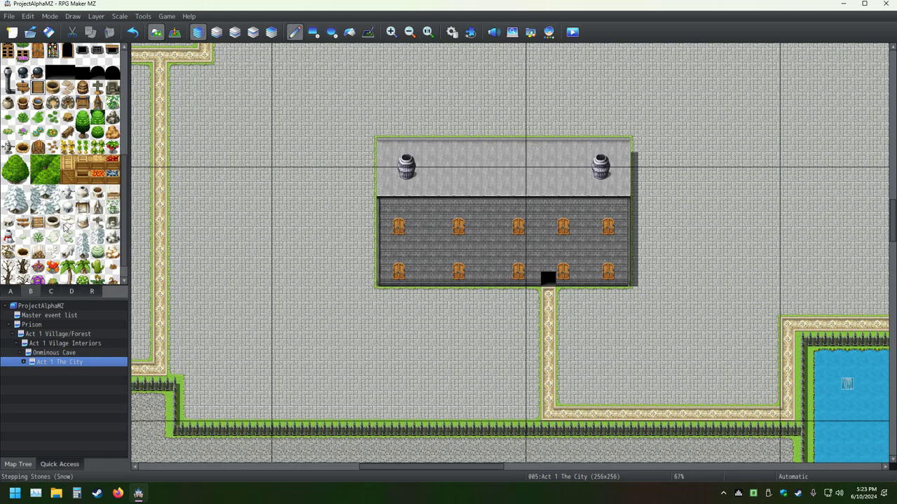
scroll(81, 194, "down", 10)
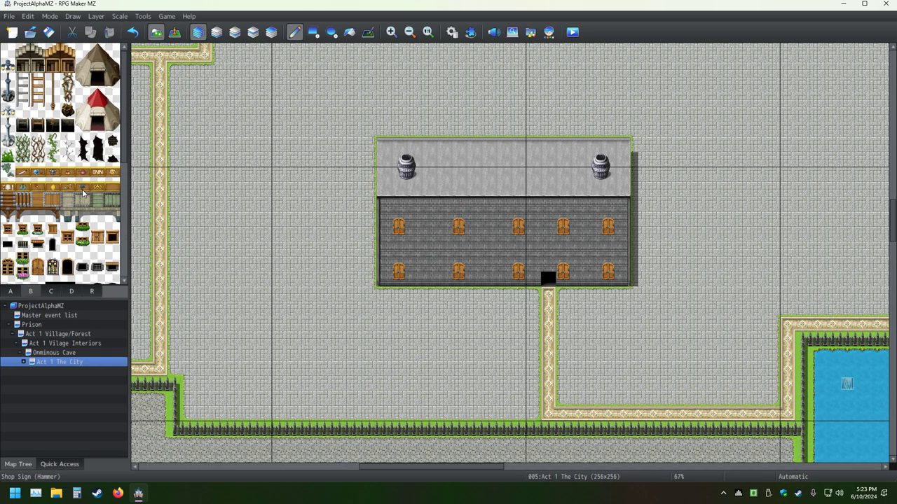
left_click(52, 186)
left_click(548, 269)
left_click(49, 32)
middle_click(358, 228)
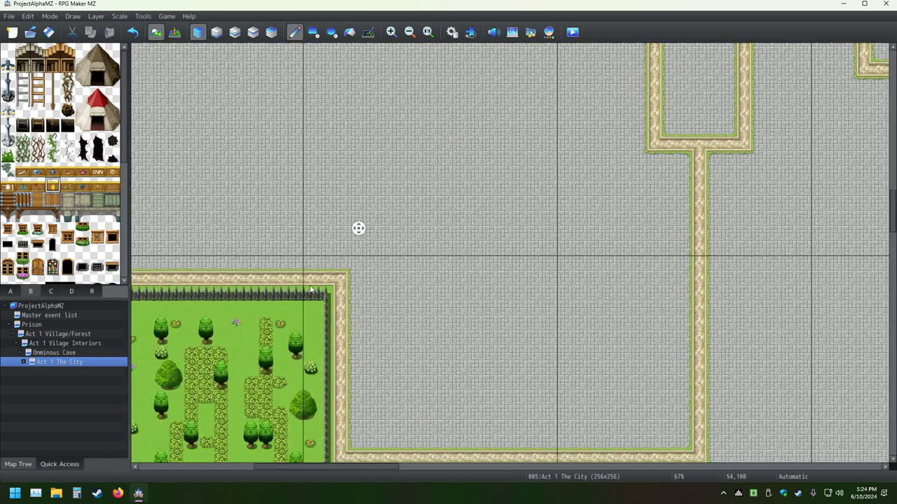
middle_click(327, 225)
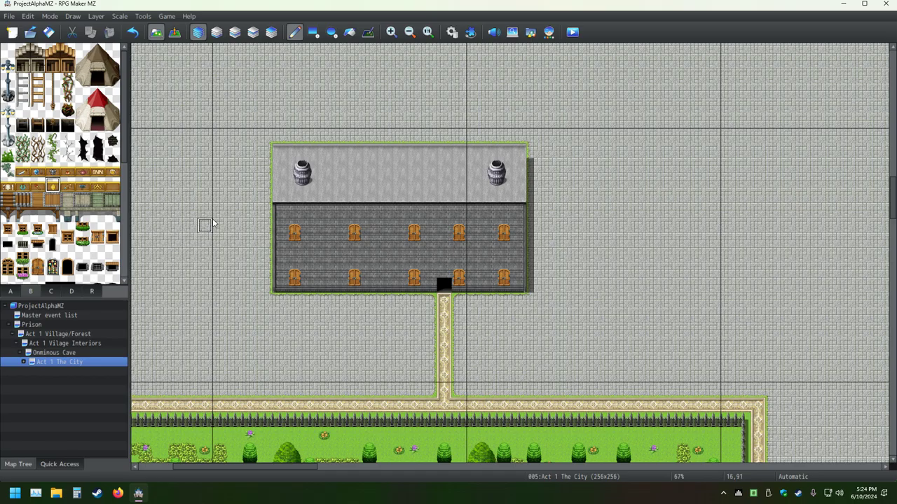
scroll(236, 216, "down", 4, "ctrl")
middle_click(473, 193)
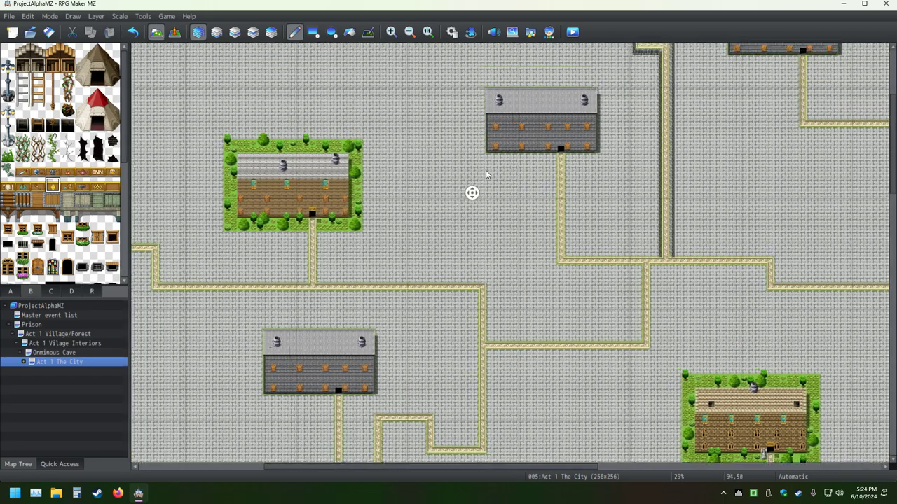
middle_click(484, 173)
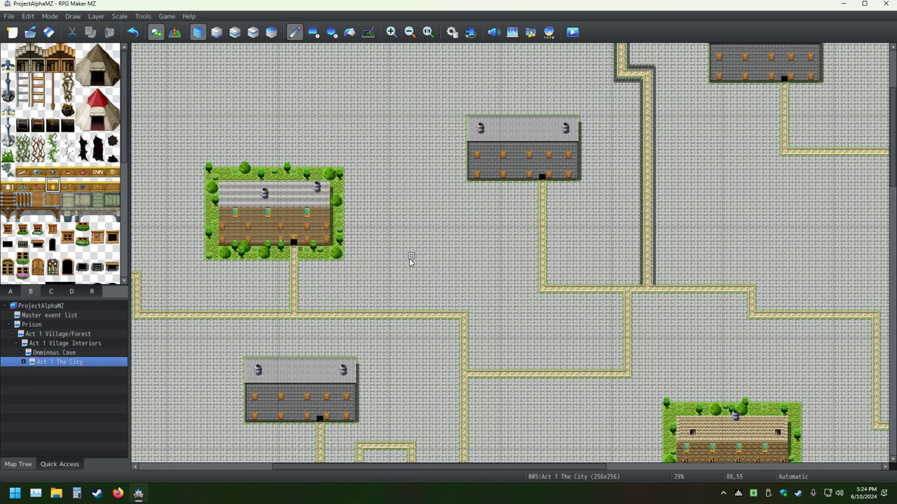
middle_click_drag(411, 259, 596, 217)
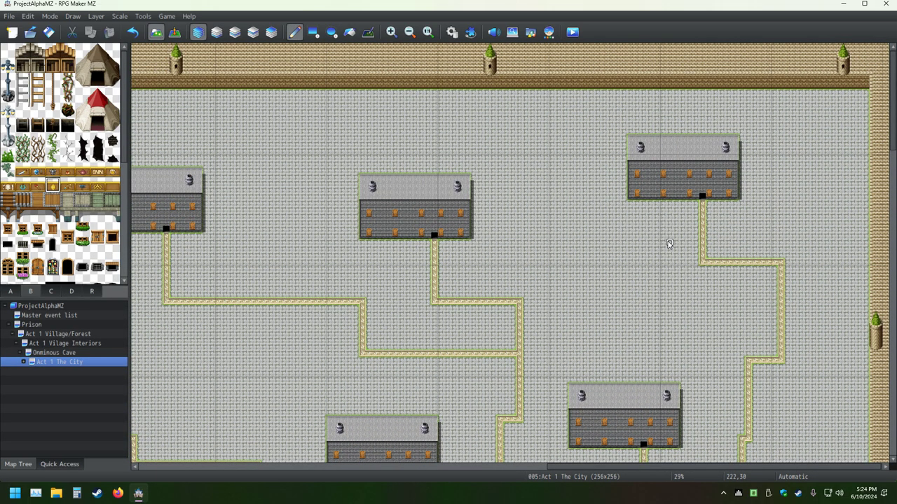
Step: Paint the golden sign tile above the second building's black door, undoing a stray tile
scroll(669, 244, "up", 5, "ctrl")
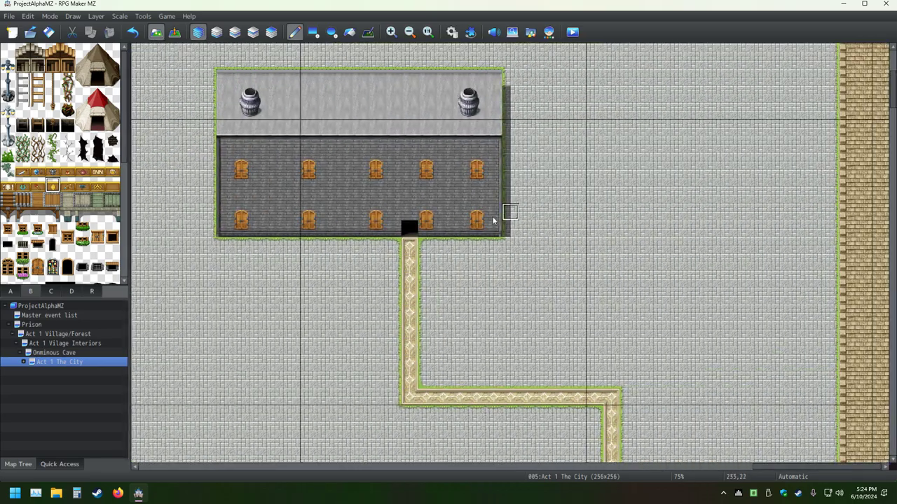
left_click(97, 172)
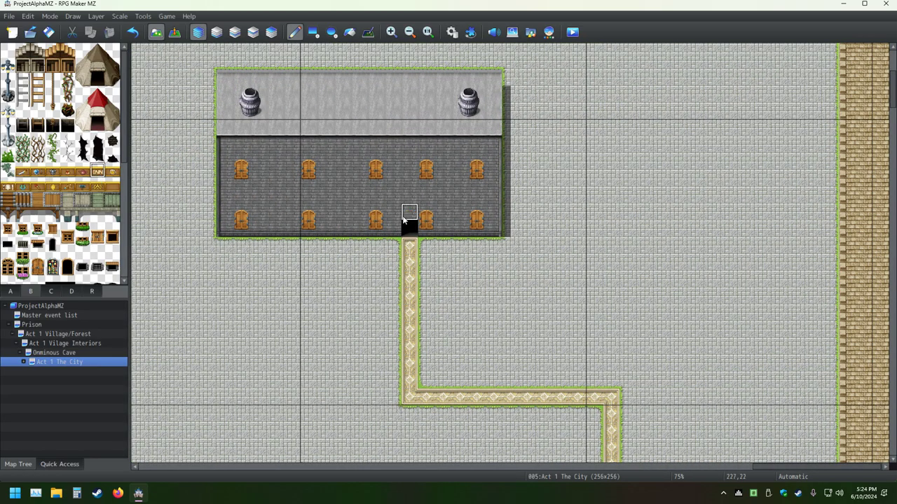
middle_click_drag(493, 299, 470, 360)
left_click(7, 186)
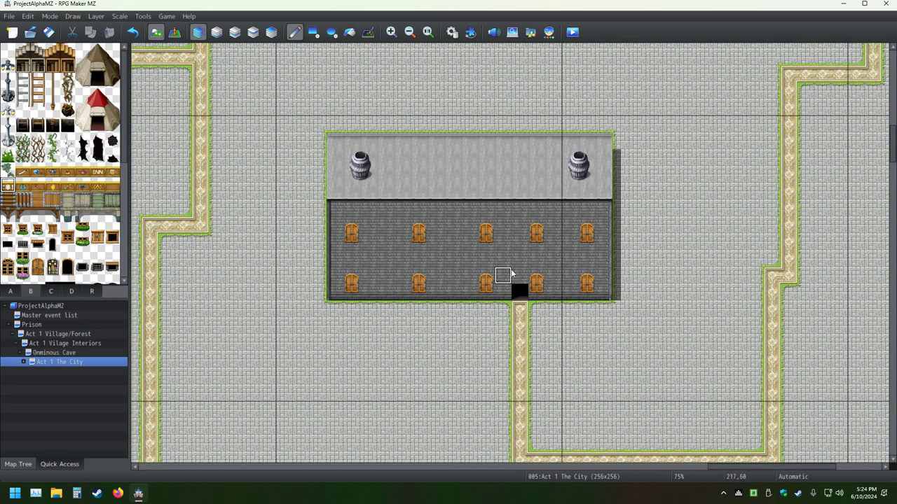
left_click(509, 274)
left_click(519, 279)
left_click(453, 326)
key("ctrl+z")
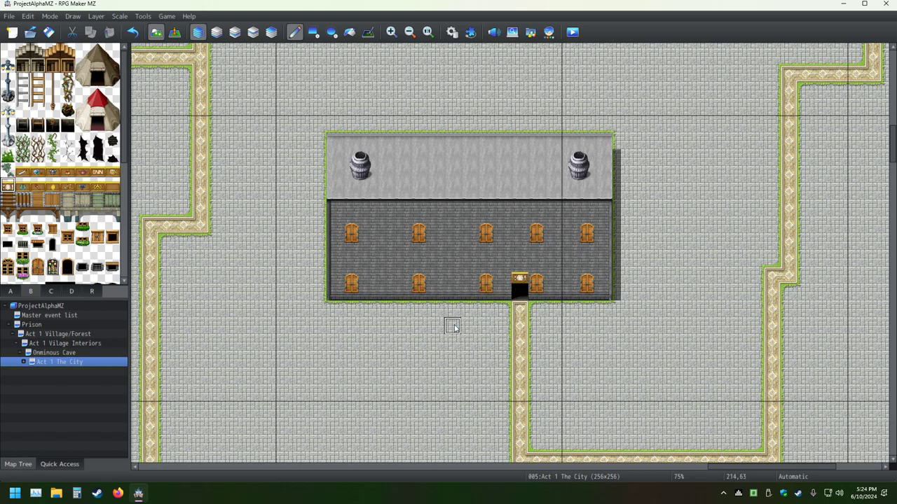